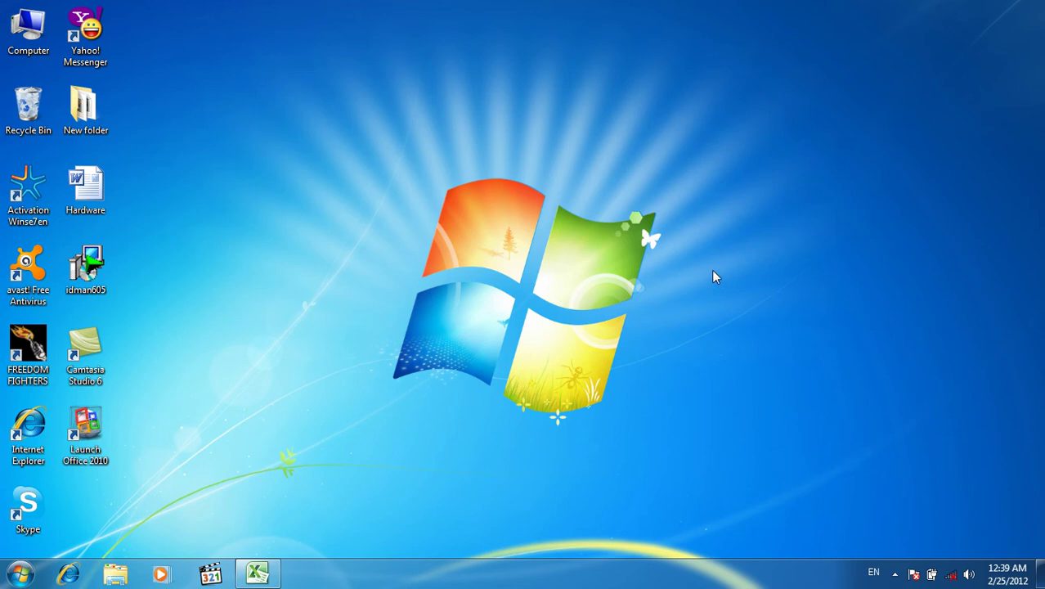
# Refresh the Windows 7 desktop and restore the minimized Excel workbook Book1.
pyautogui.rightClick(524, 147)
pyautogui.rightClick(507, 138)
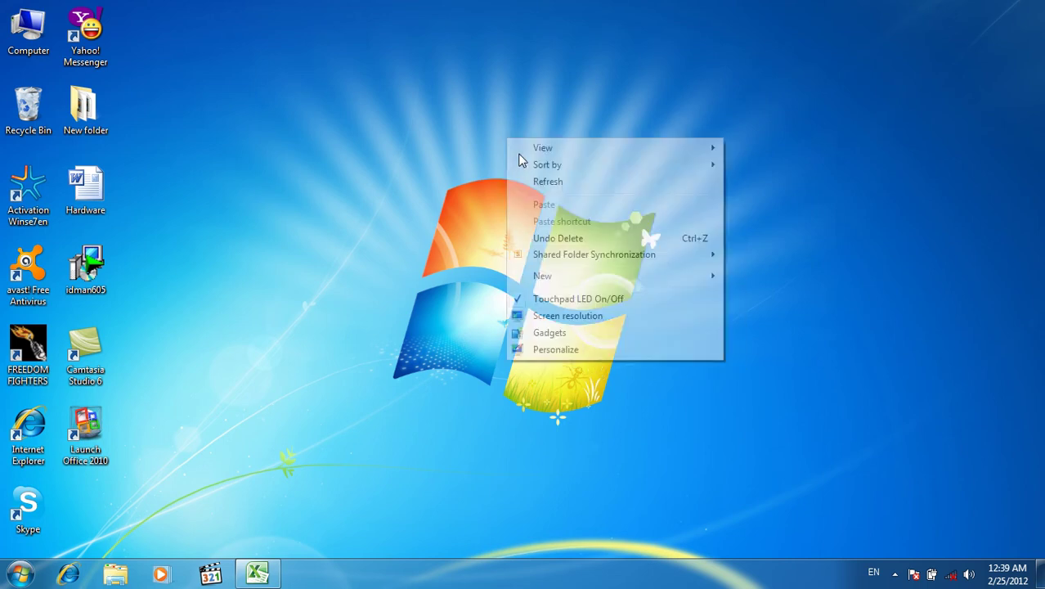
pyautogui.click(545, 188)
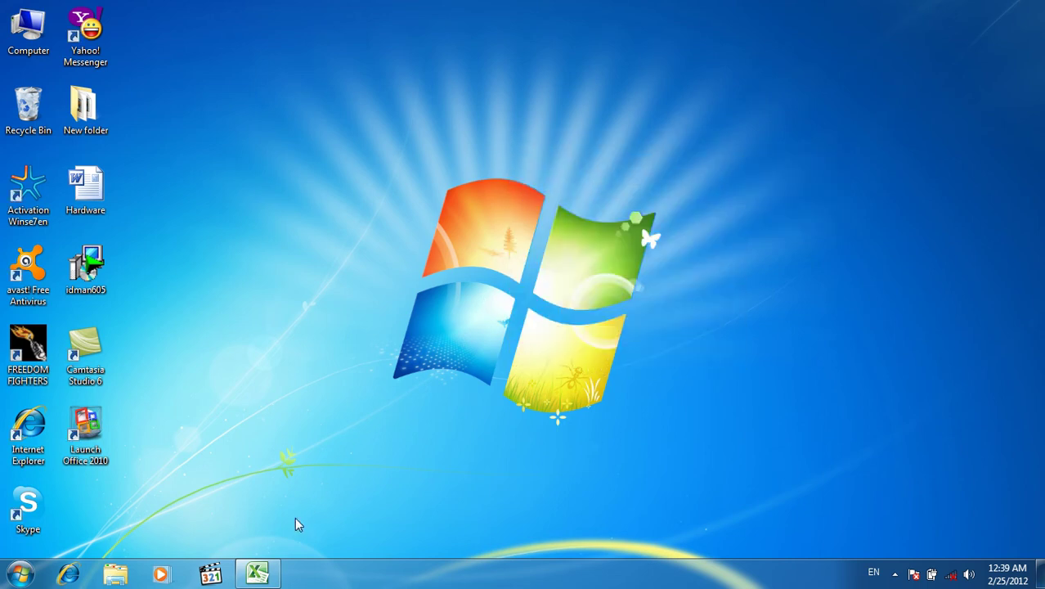
pyautogui.click(262, 575)
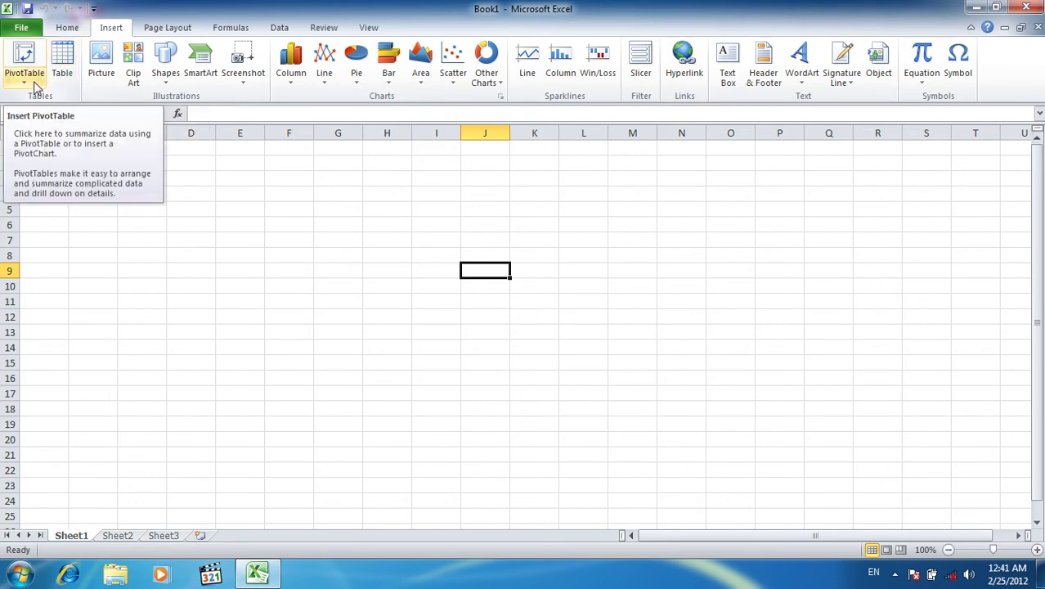
# Enter the headers EmpName, Post and Salary in A1:C1.
pyautogui.click(44, 146)
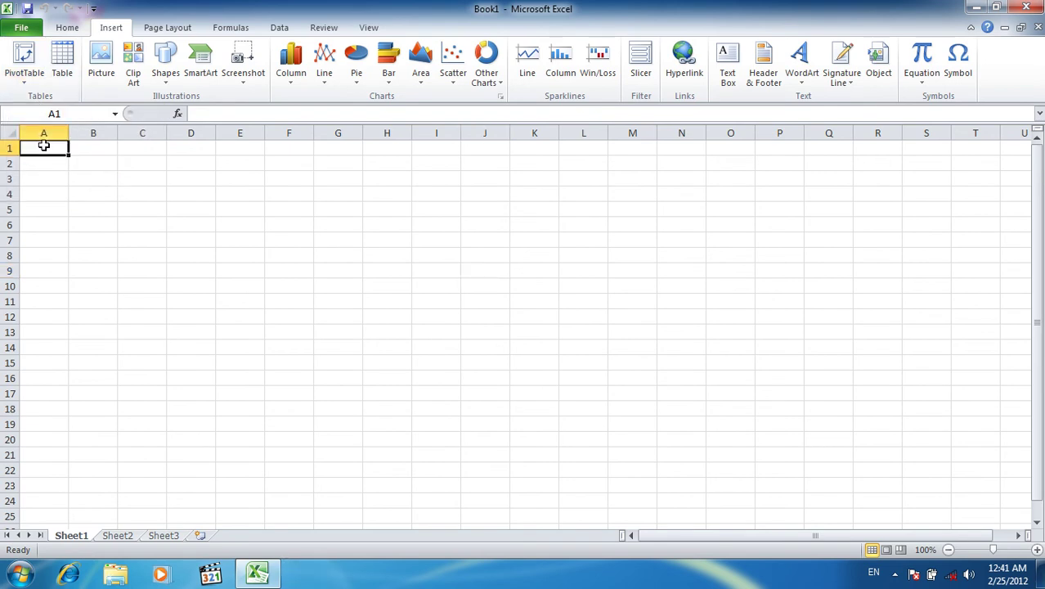
pyautogui.write('EmpName')
pyautogui.press('Tab')
pyautogui.write('Post')
pyautogui.press('Tab')
pyautogui.write('Salar')
pyautogui.press('Return')
# Enter the three employee names in A2:A4.
pyautogui.press('Left')
pyautogui.press('Left')
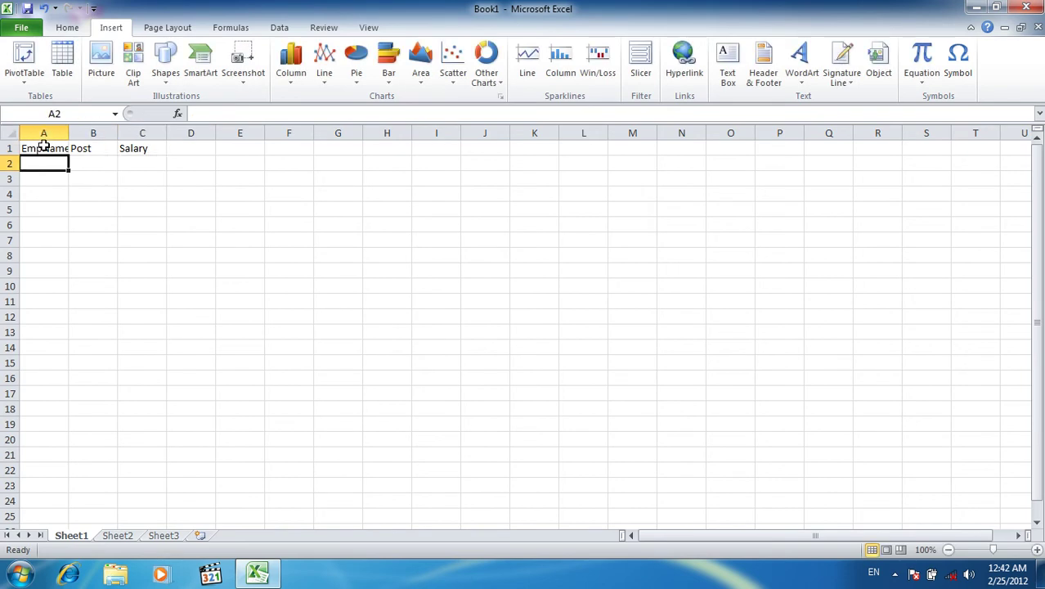
pyautogui.write('wa')
pyautogui.press('Return')
pyautogui.write('ali')
pyautogui.press('Return')
pyautogui.write('khan')
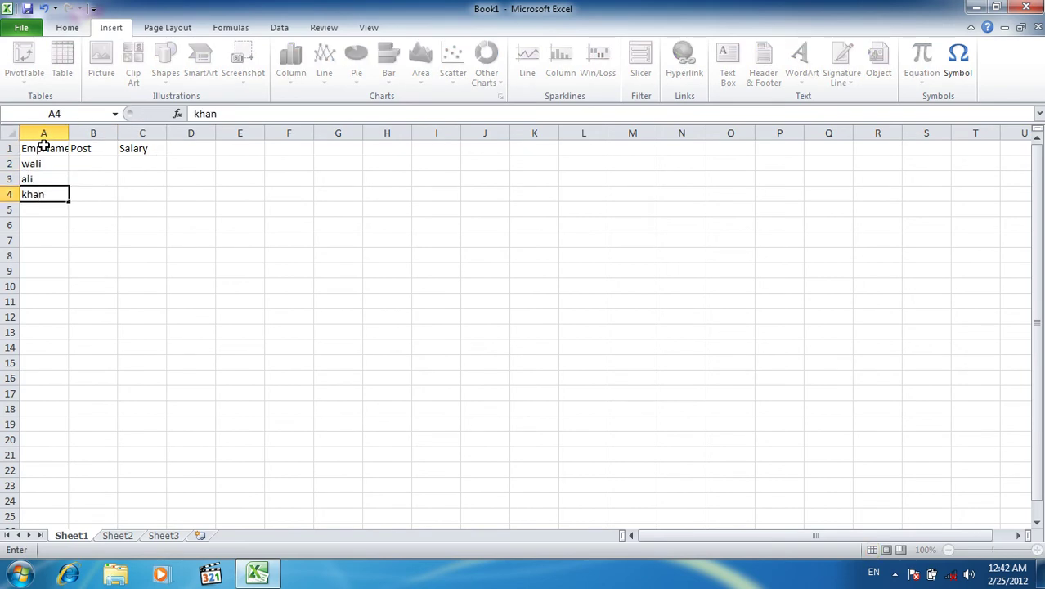
pyautogui.press('Right')
# Enter the posts Doctor, worker and cooker in B2:B4.
pyautogui.press('Up')
pyautogui.press('Up')
pyautogui.press('Up')
pyautogui.press('Down')
pyautogui.write('Doctor')
pyautogui.press('Return')
pyautogui.write('worker')
pyautogui.press('Return')
pyautogui.write('cooker')
pyautogui.press('Right')
# Enter the salaries 1000, 2000 and 3000 in C2:C4.
pyautogui.press('Up')
pyautogui.press('Up')
pyautogui.write('1000')
pyautogui.press('Return')
pyautogui.write('2000')
pyautogui.press('Return')
pyautogui.write('3000')
pyautogui.press('Return')
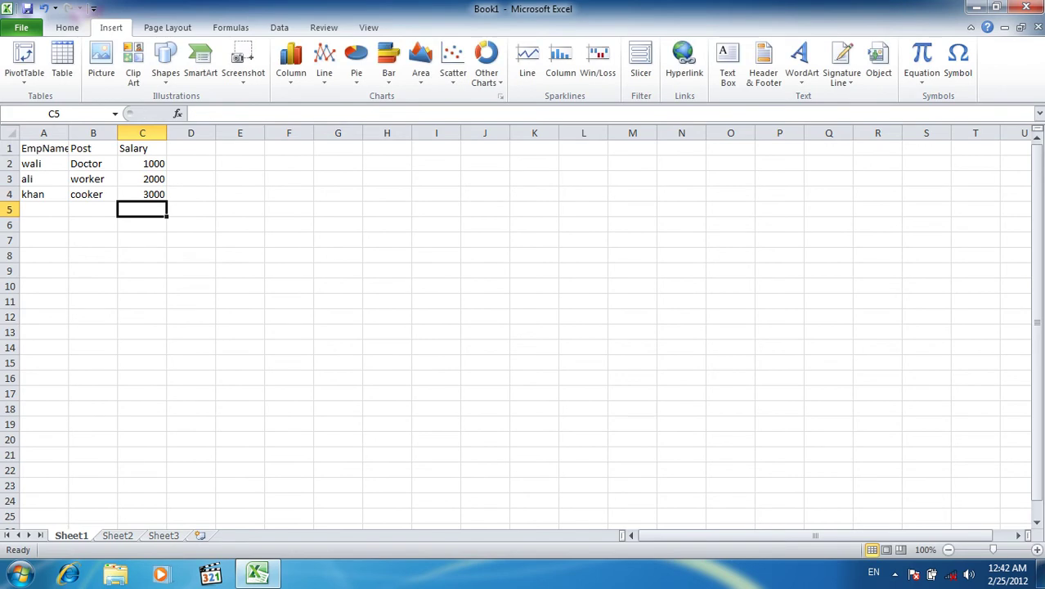
# Auto-fit column A and make the A1:C1 headers bold.
pyautogui.doubleClick(67, 130)
pyautogui.moveTo(47, 148); pyautogui.dragTo(146, 148)
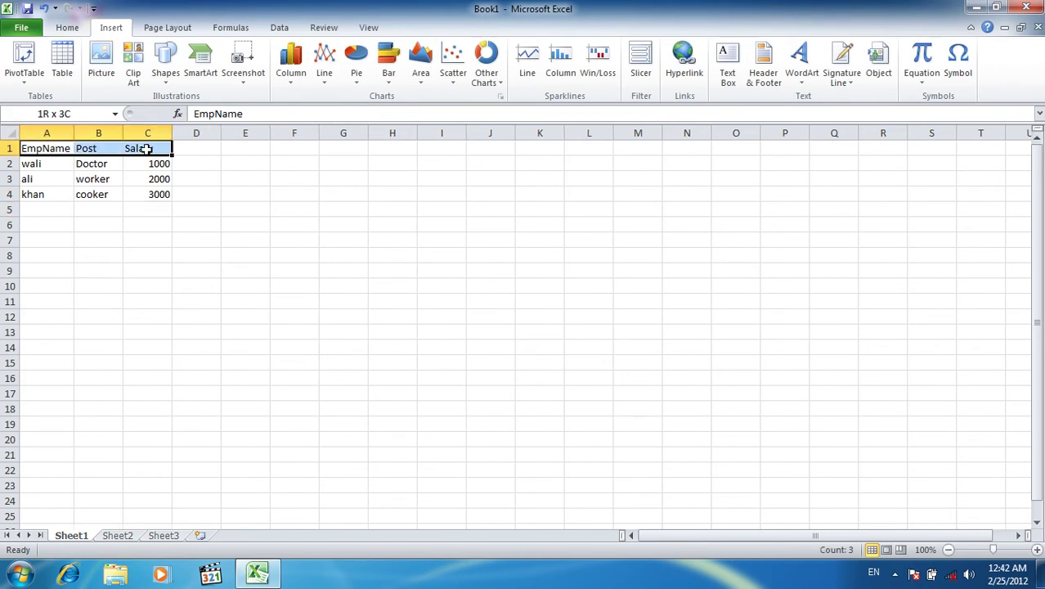
pyautogui.click(67, 27)
pyautogui.click(128, 76)
# Centre A1:C4 horizontally and vertically and apply All Borders to every cell.
pyautogui.moveTo(155, 194); pyautogui.dragTo(50, 147)
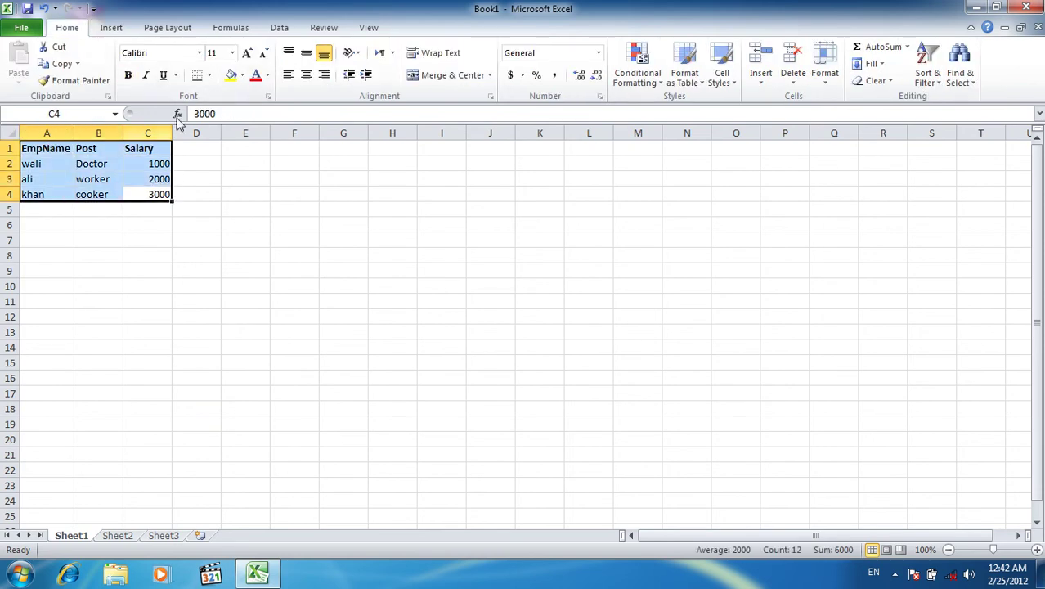
pyautogui.click(306, 75)
pyautogui.click(306, 52)
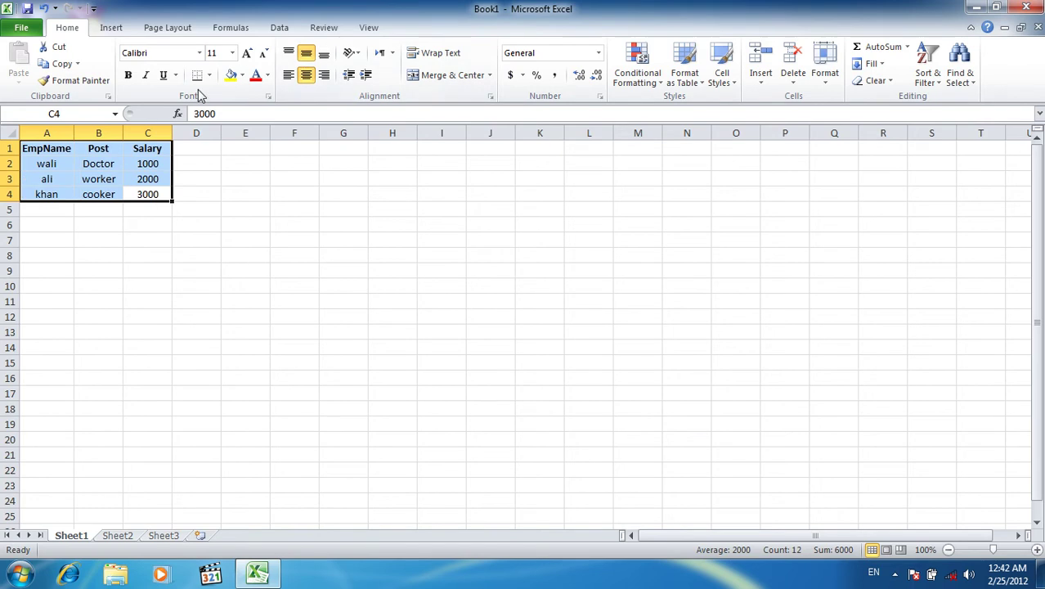
pyautogui.click(210, 75)
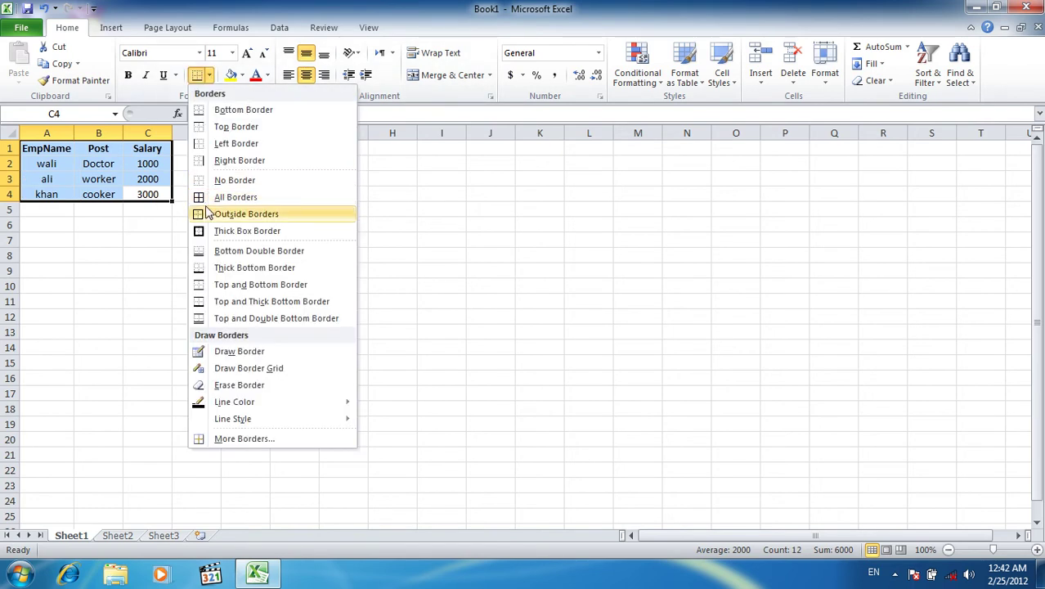
pyautogui.click(209, 198)
pyautogui.click(123, 32)
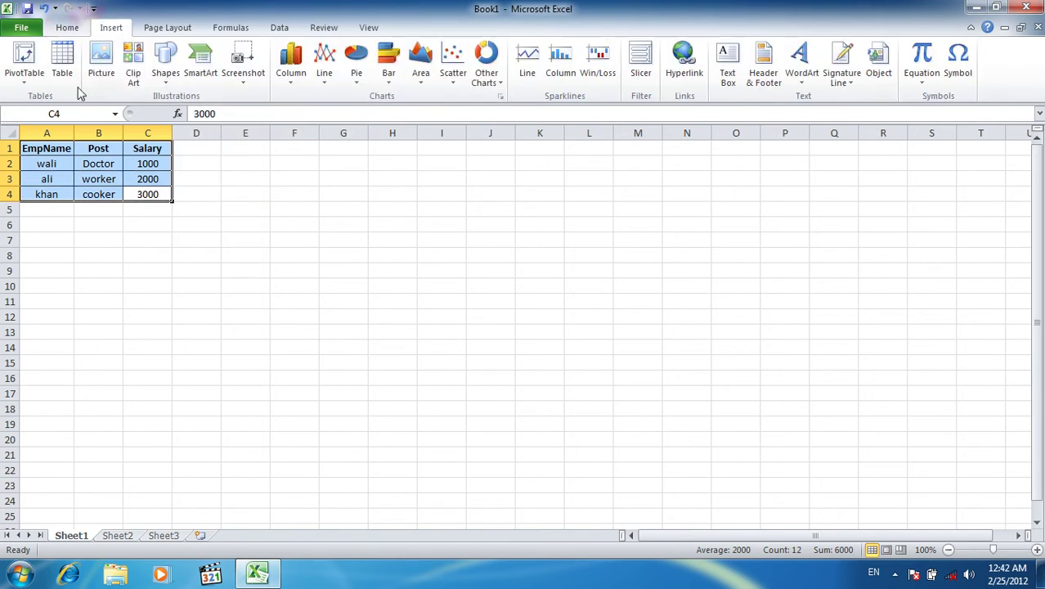
pyautogui.click(25, 80)
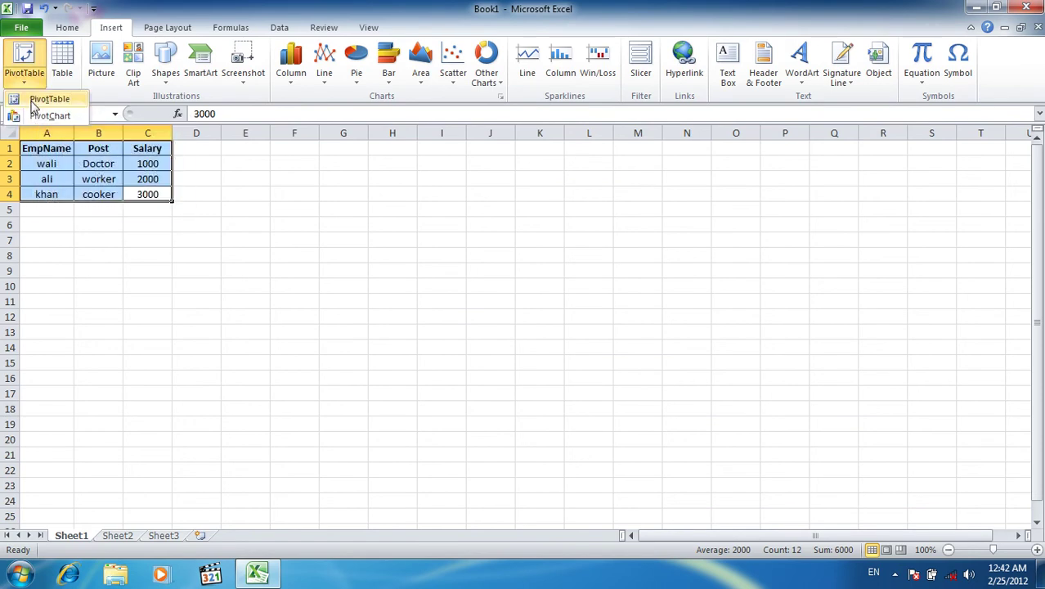
# Start a PivotTable from Sheet1!$A$1:$C$4 and move its setup dialog slightly higher.
pyautogui.click(33, 101)
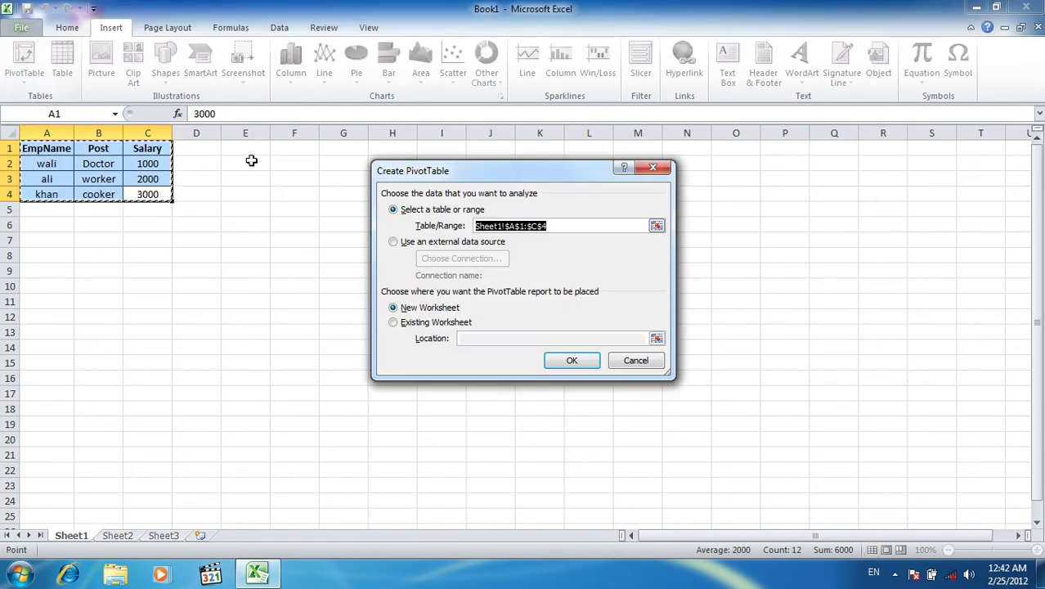
pyautogui.moveTo(400, 172)
pyautogui.mouseDown()
pyautogui.moveTo(402, 139)
pyautogui.moveTo(316, 144)
pyautogui.moveTo(328, 171)
pyautogui.moveTo(319, 153)
pyautogui.mouseUp()
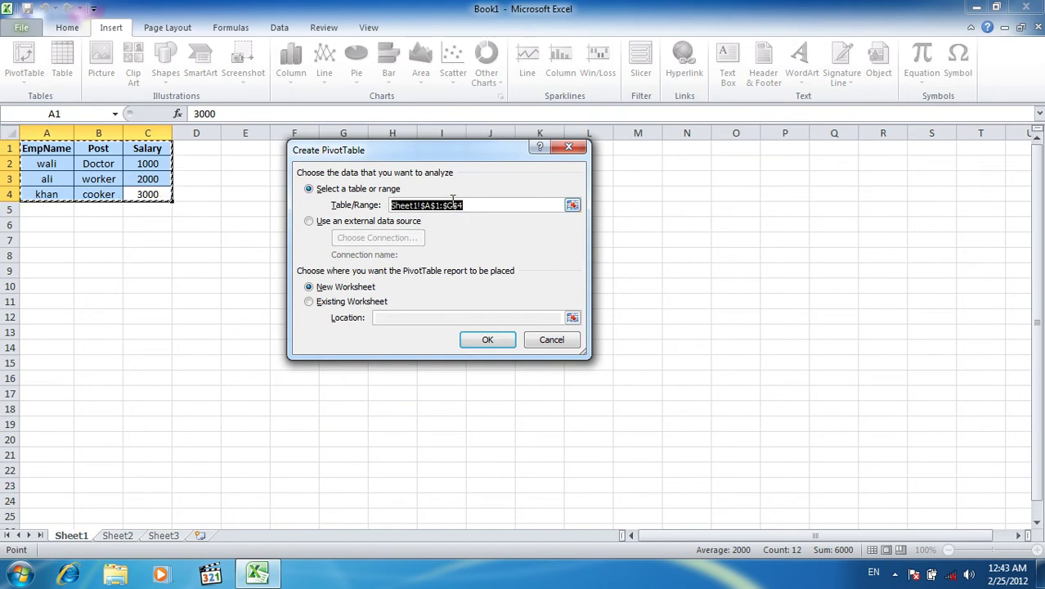
# Reselect the table range, then switch to an external data source, browsing connections without choosing one.
pyautogui.press('BackSpace')
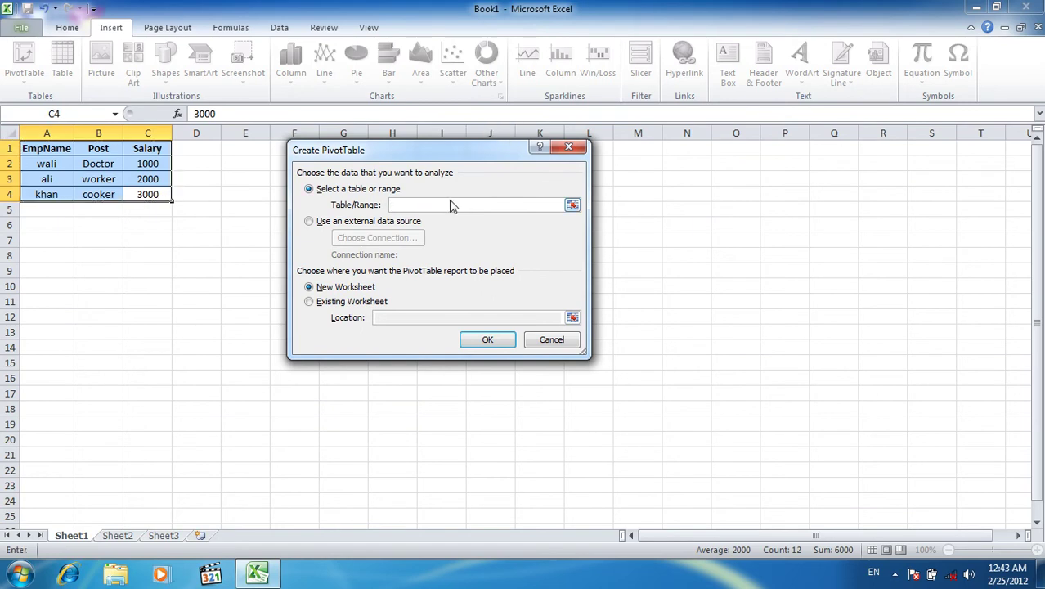
pyautogui.moveTo(50, 152); pyautogui.dragTo(143, 194)
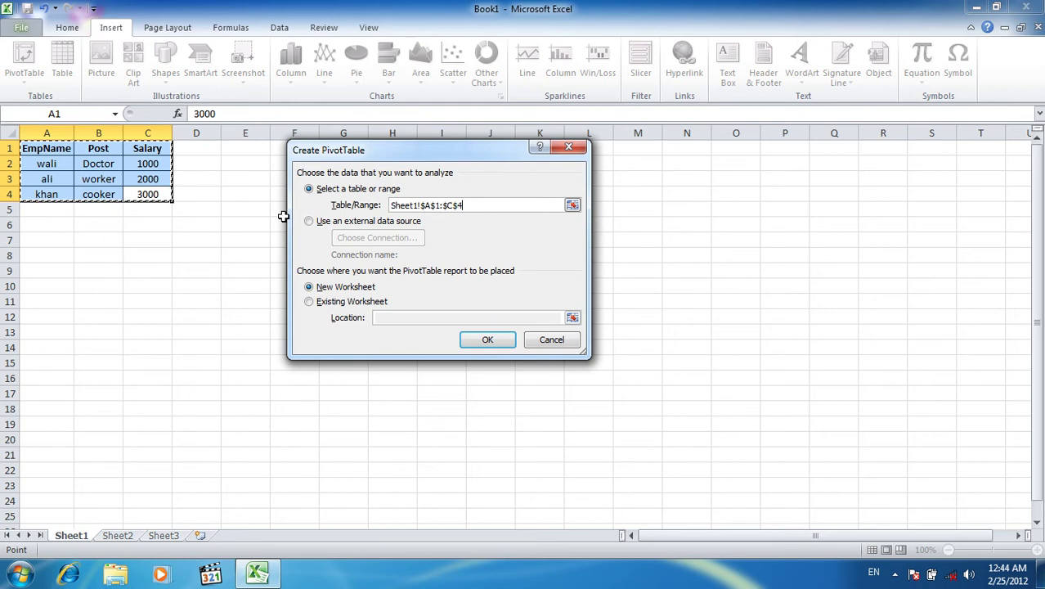
pyautogui.click(353, 223)
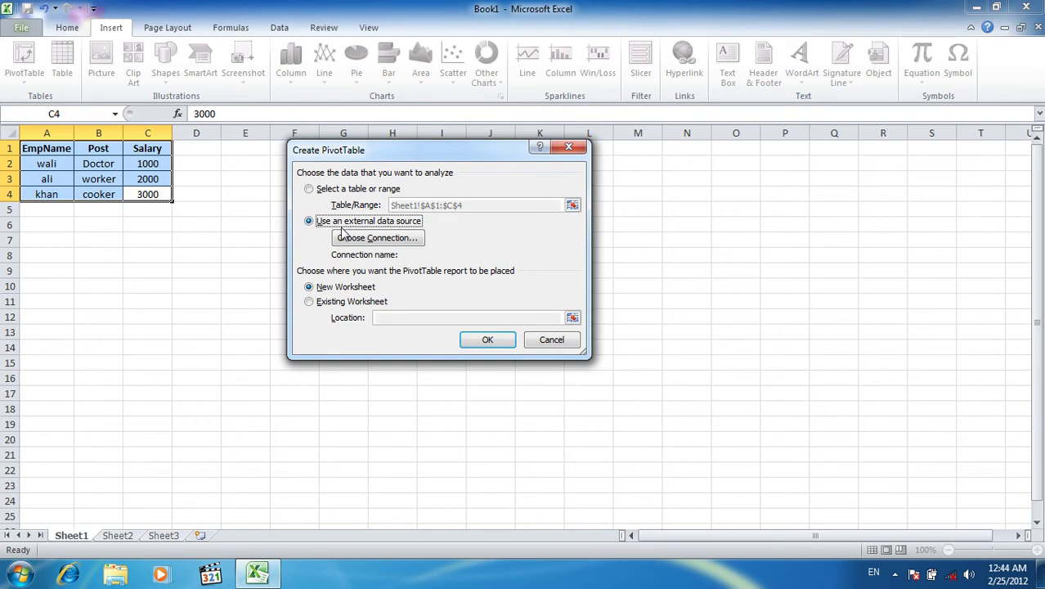
pyautogui.click(372, 239)
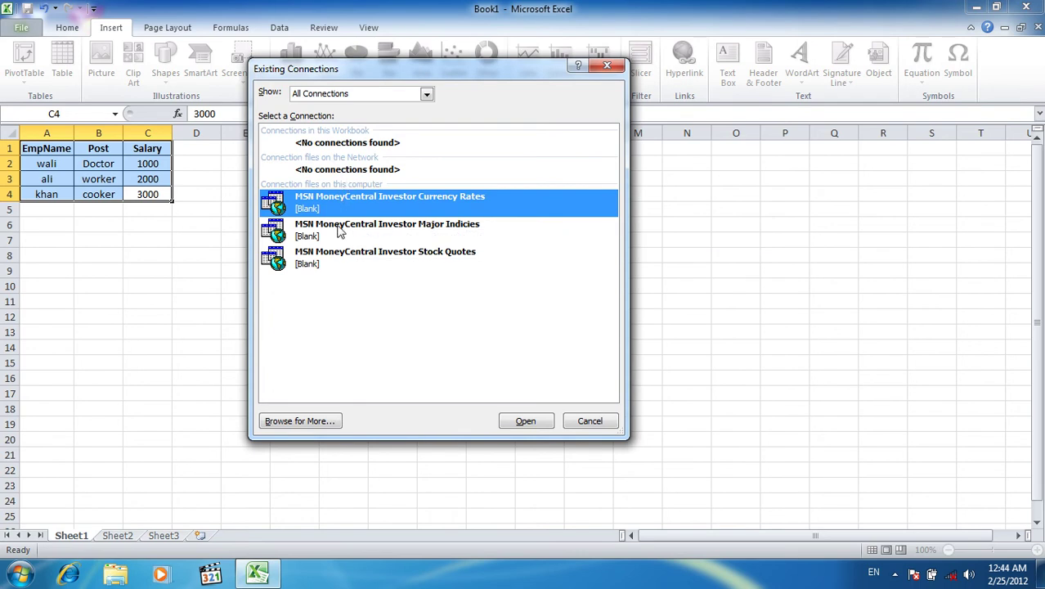
pyautogui.click(336, 229)
pyautogui.click(333, 265)
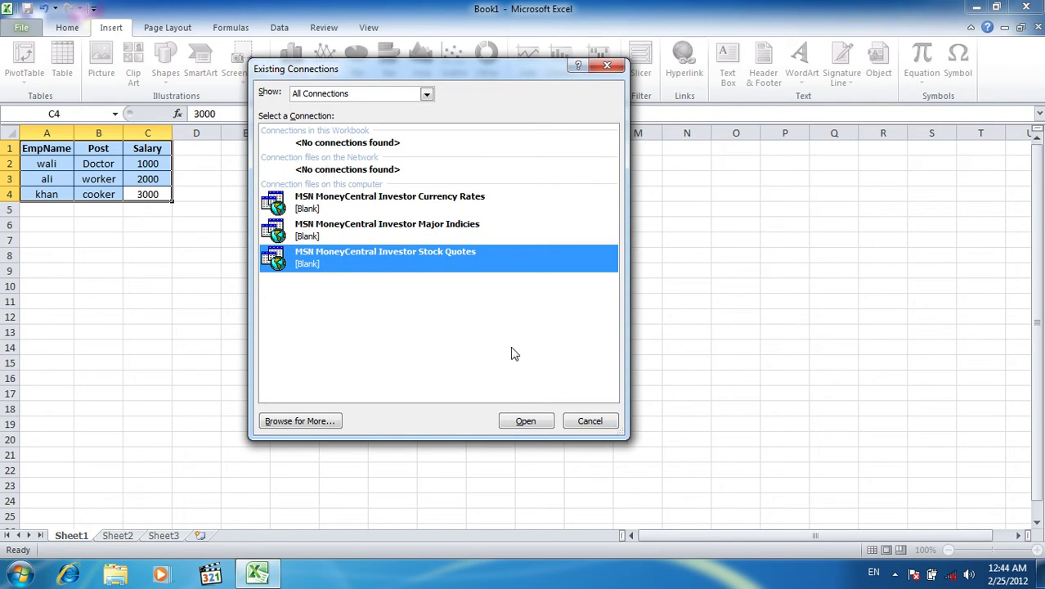
pyautogui.click(590, 422)
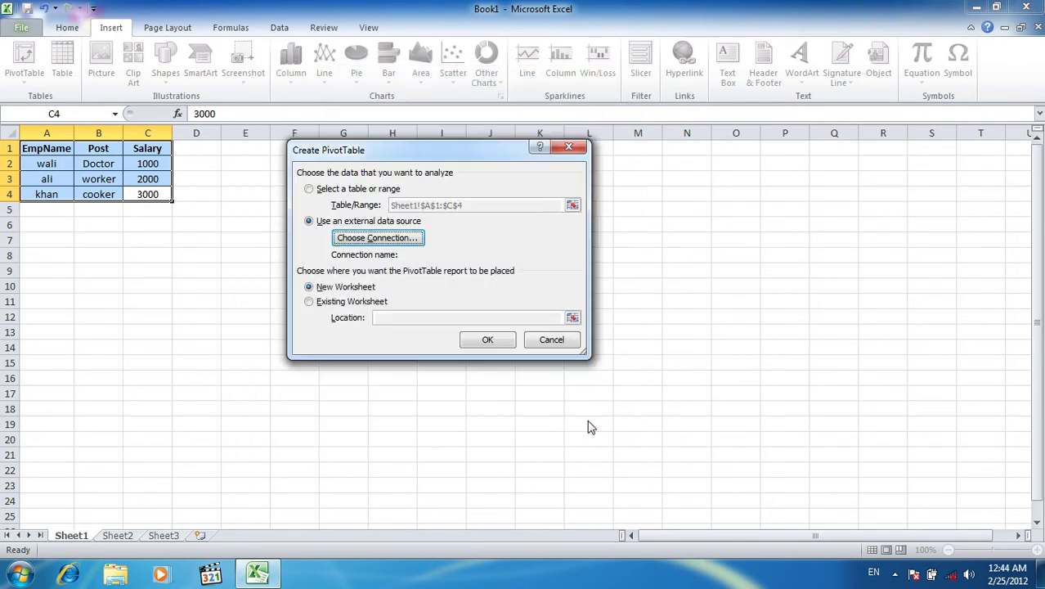
# Return to the table range source and create the PivotTable on a New Worksheet.
pyautogui.click(364, 191)
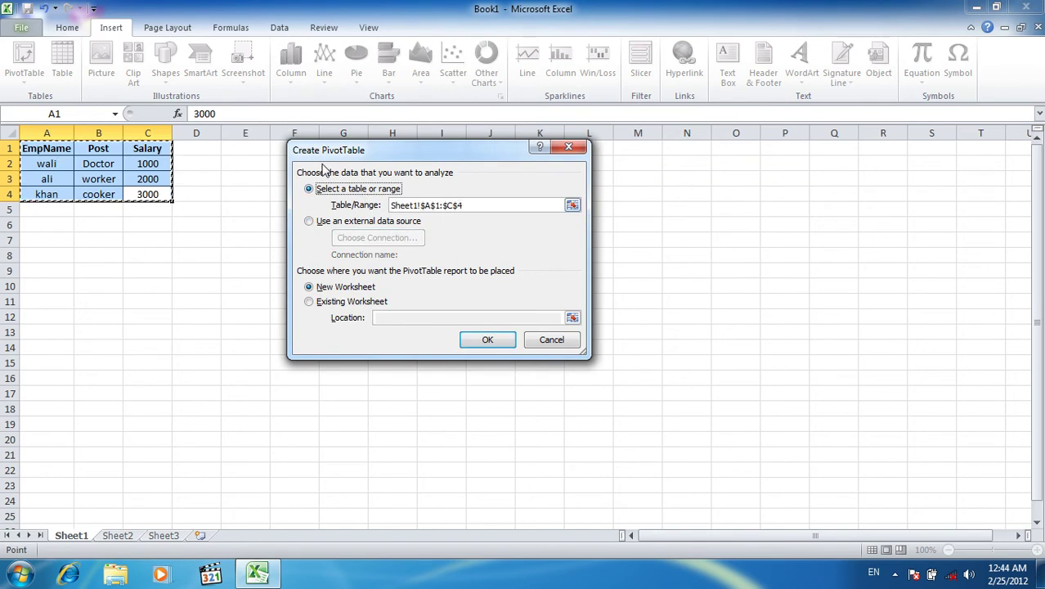
pyautogui.click(340, 303)
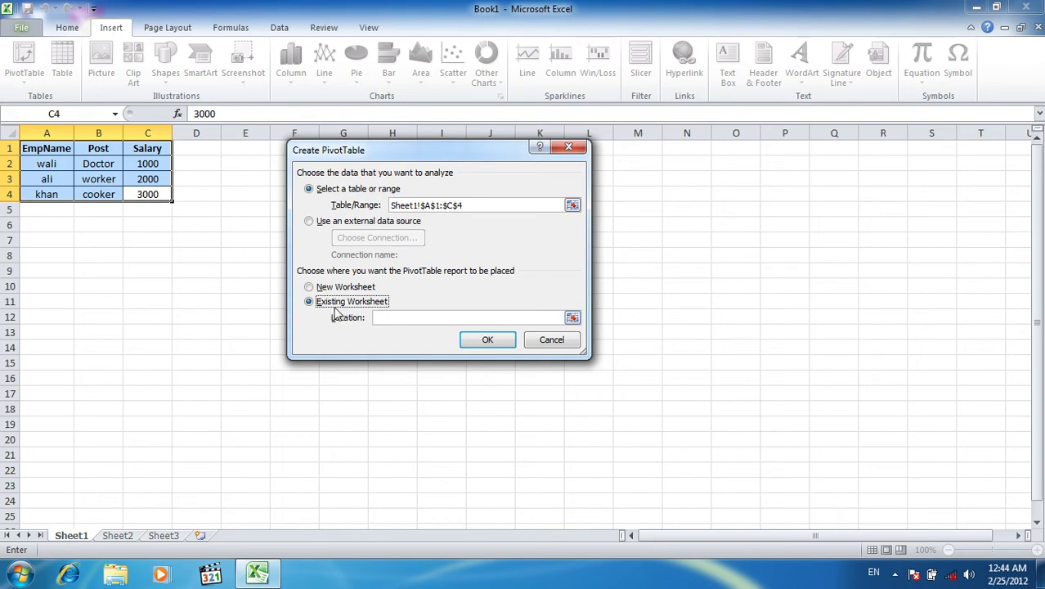
pyautogui.click(311, 286)
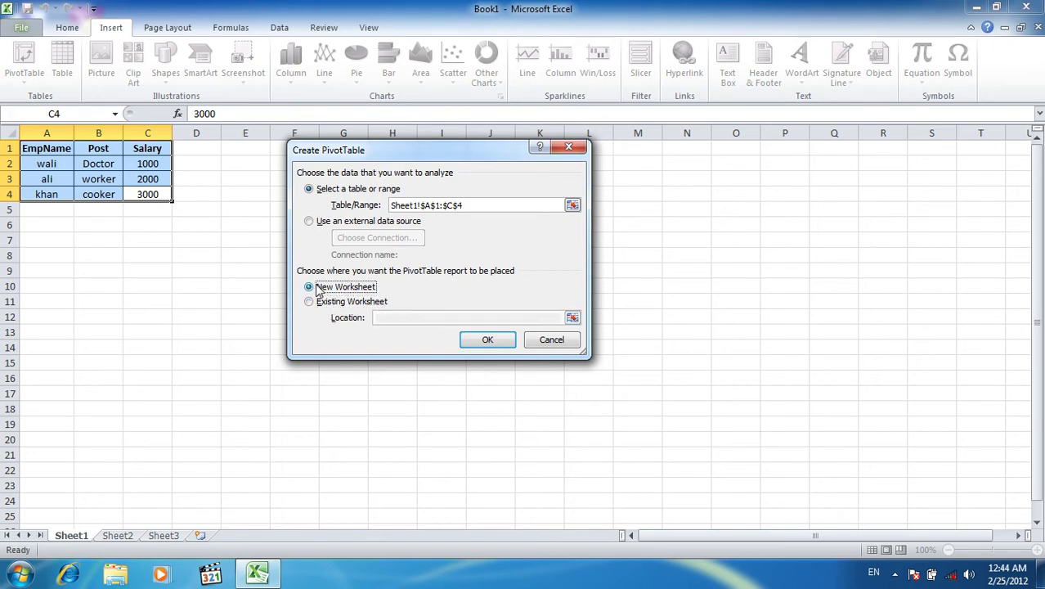
pyautogui.click(486, 342)
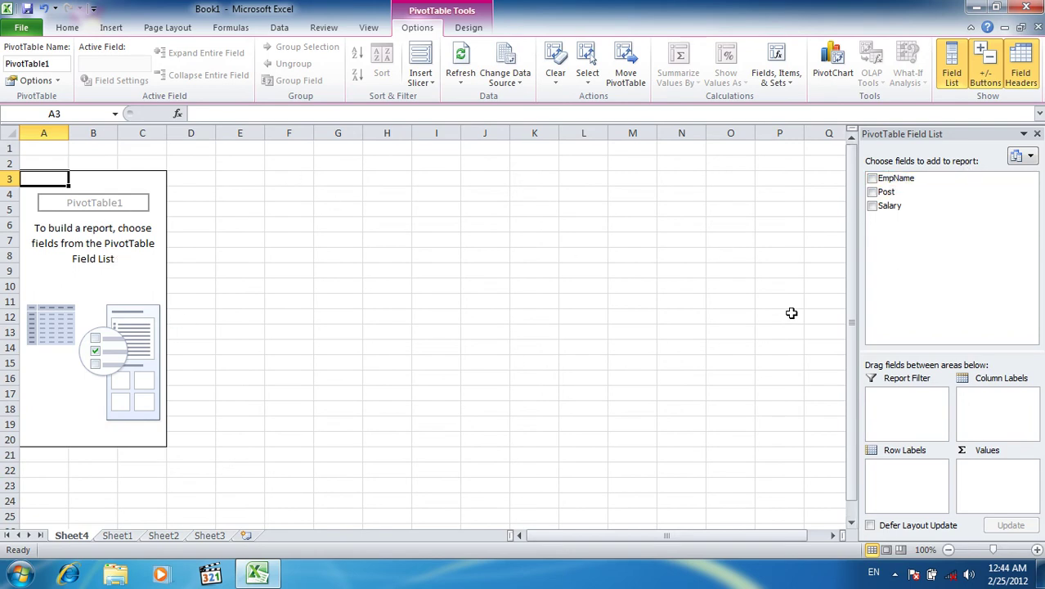
# Tick EmpName, Post and Salary fields, then select the 6000 Grand Total cell.
pyautogui.click(873, 179)
pyautogui.click(873, 193)
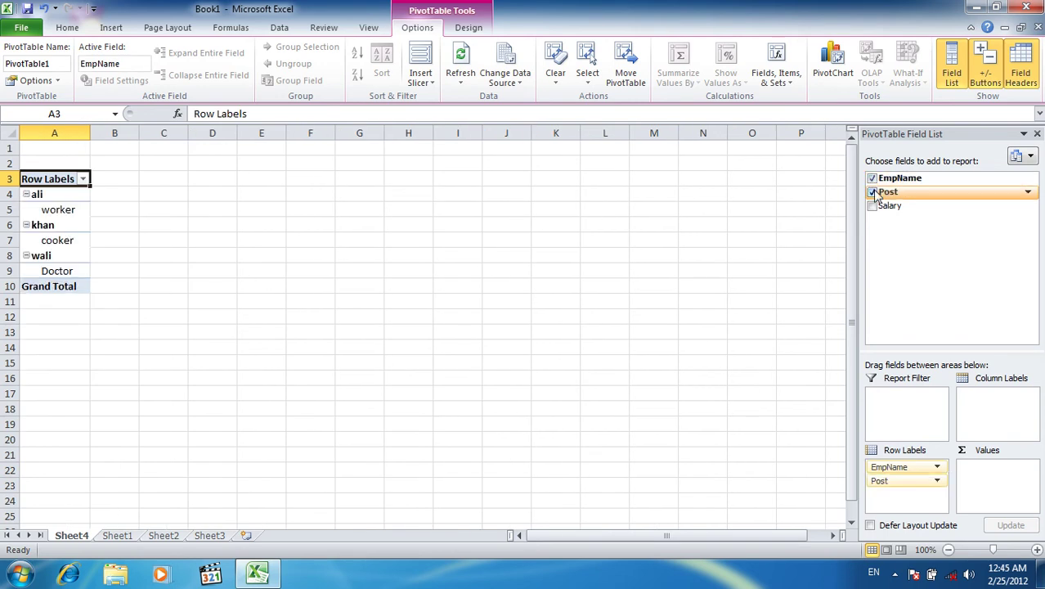
pyautogui.click(872, 206)
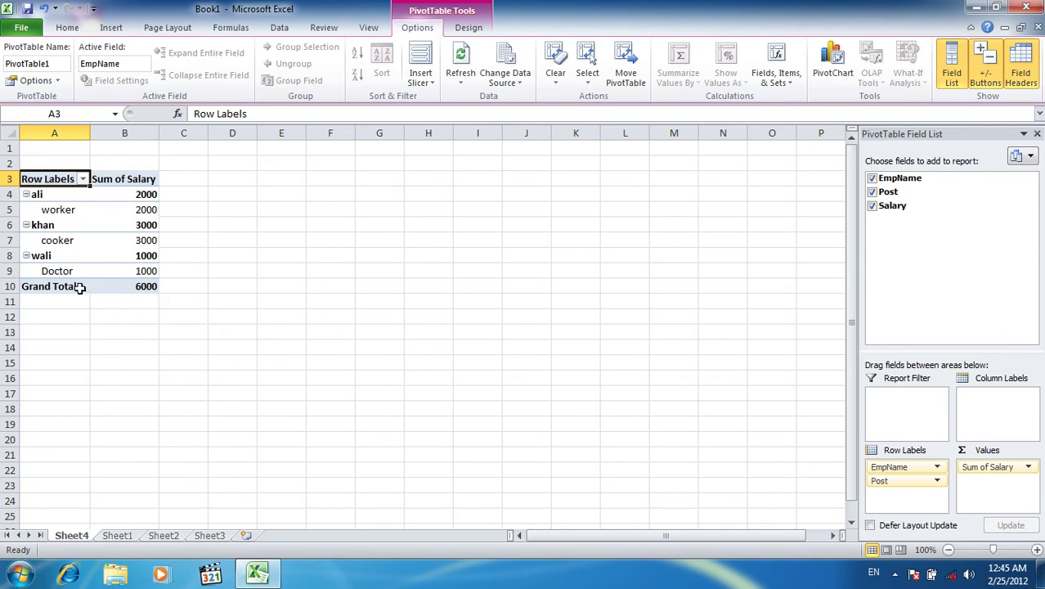
pyautogui.click(141, 286)
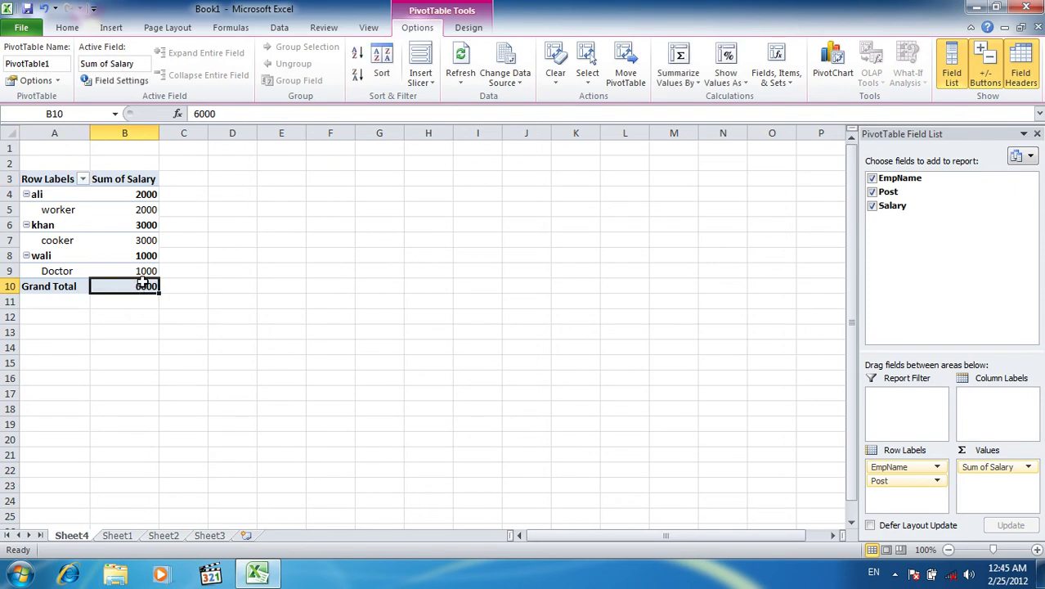
pyautogui.moveTo(143, 282)
# Collapse and expand the first employee's group twice, then select the 6000 Grand Total.
pyautogui.click(26, 195)
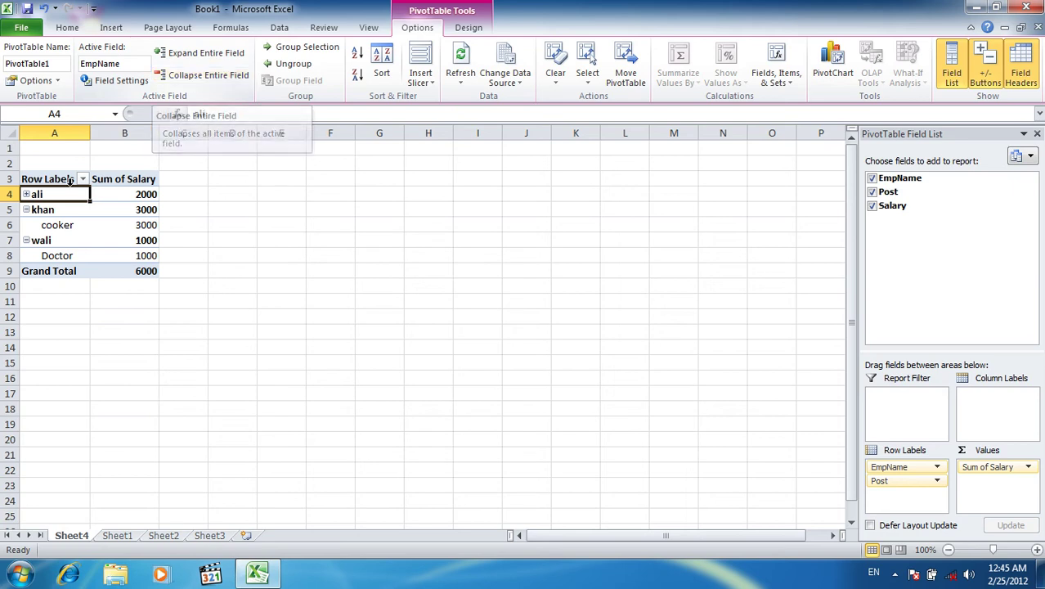
pyautogui.click(27, 194)
pyautogui.click(26, 195)
pyautogui.click(26, 195)
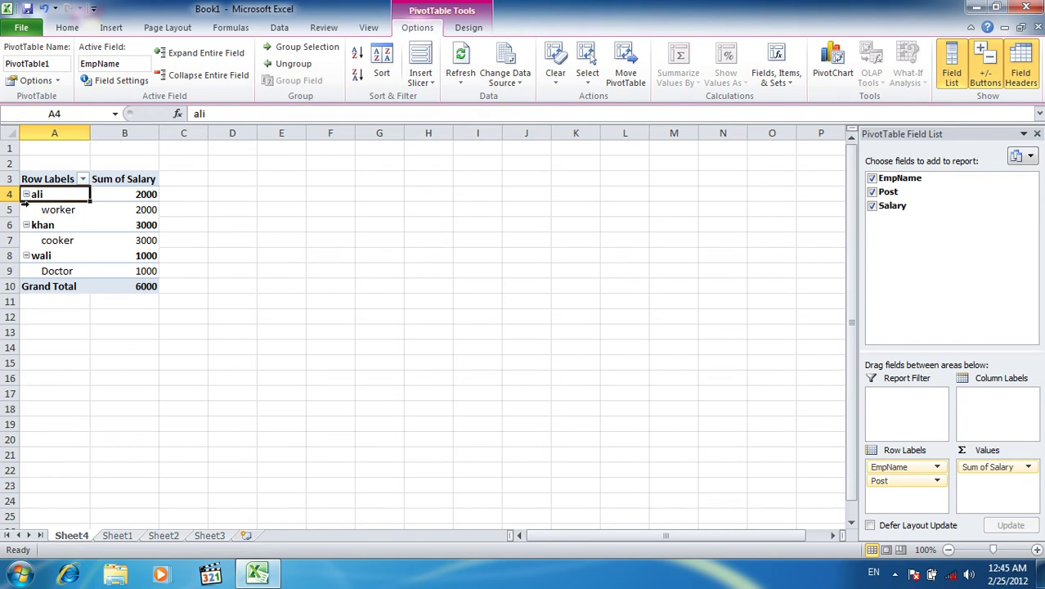
pyautogui.click(141, 286)
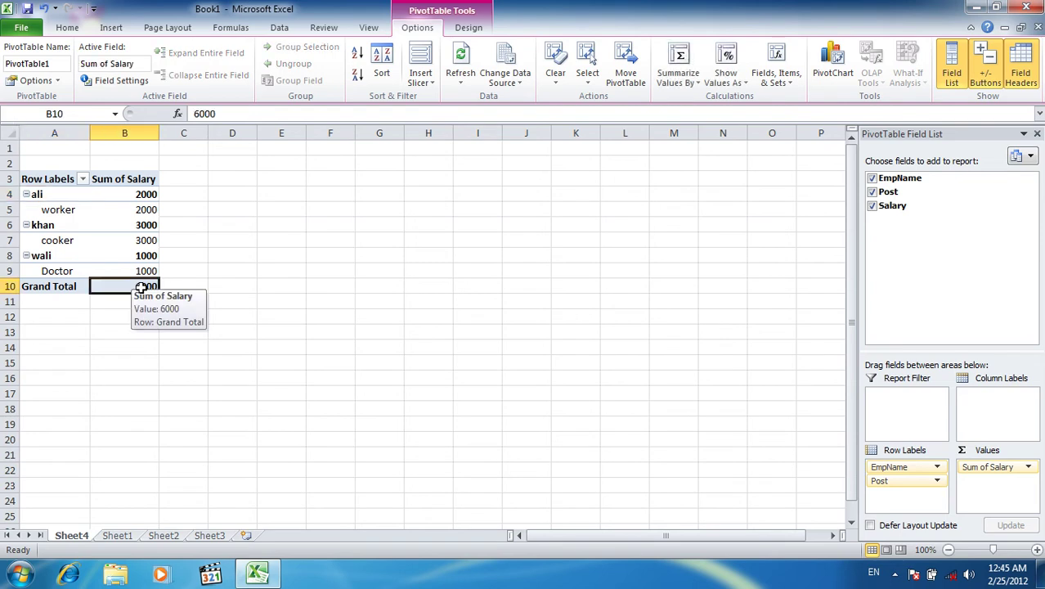
pyautogui.moveTo(147, 286)
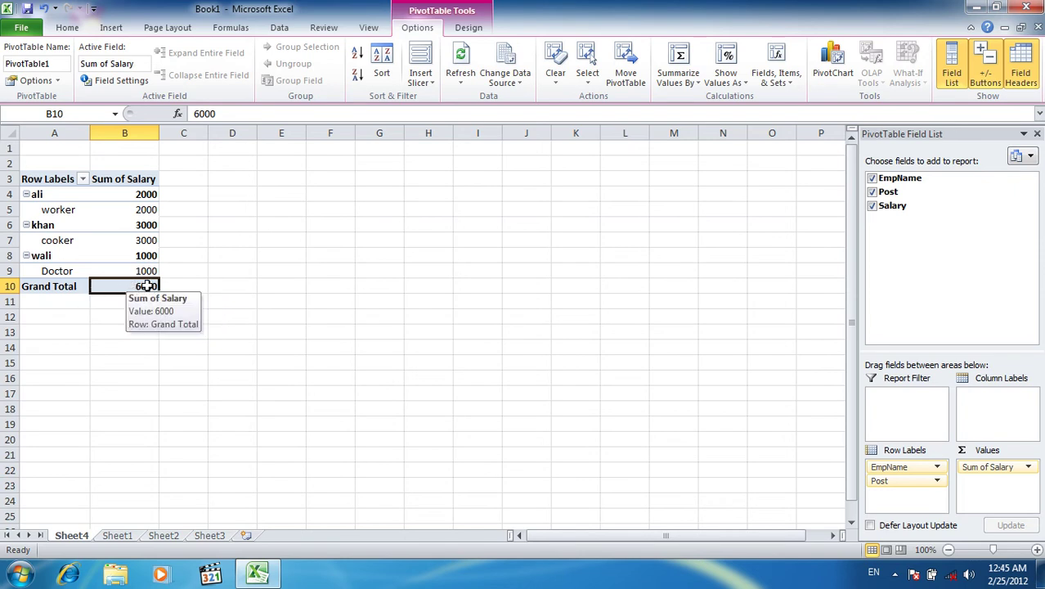
# Untick and re-tick Salary, Post and EmpName so employee names nest under each post.
pyautogui.click(872, 207)
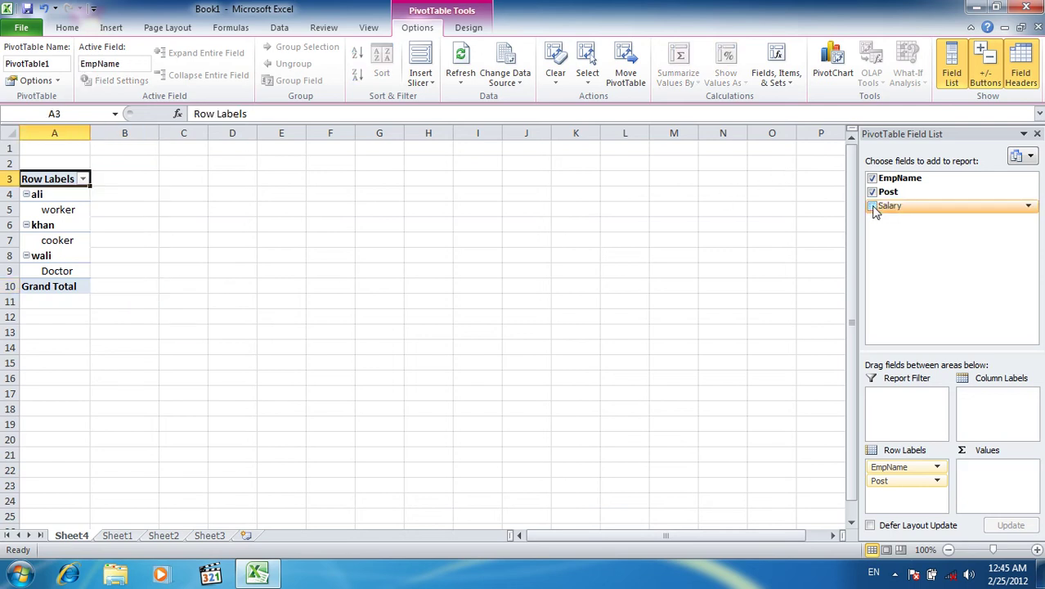
pyautogui.click(872, 206)
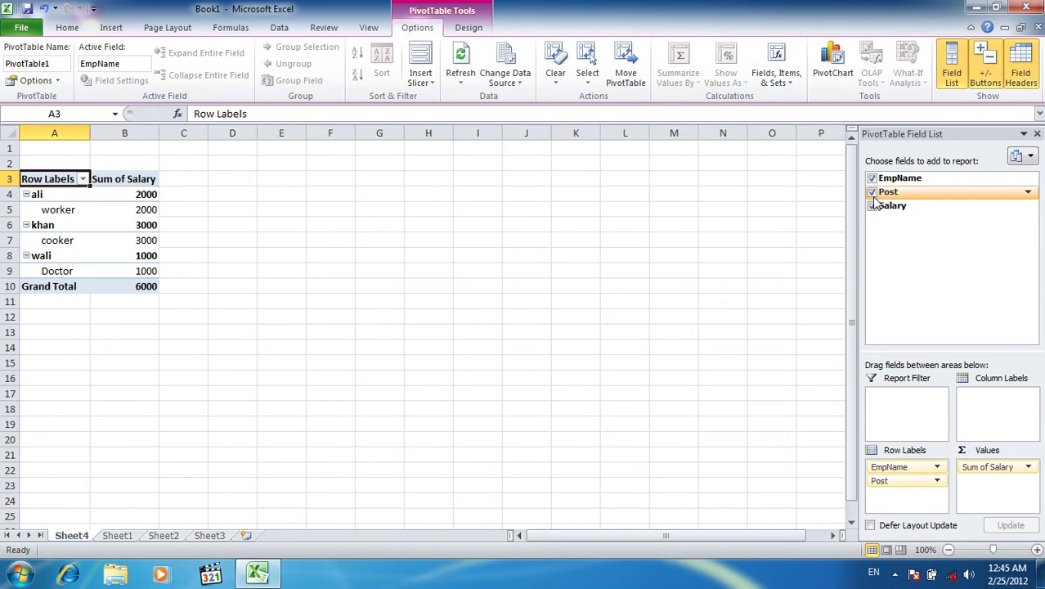
pyautogui.click(872, 192)
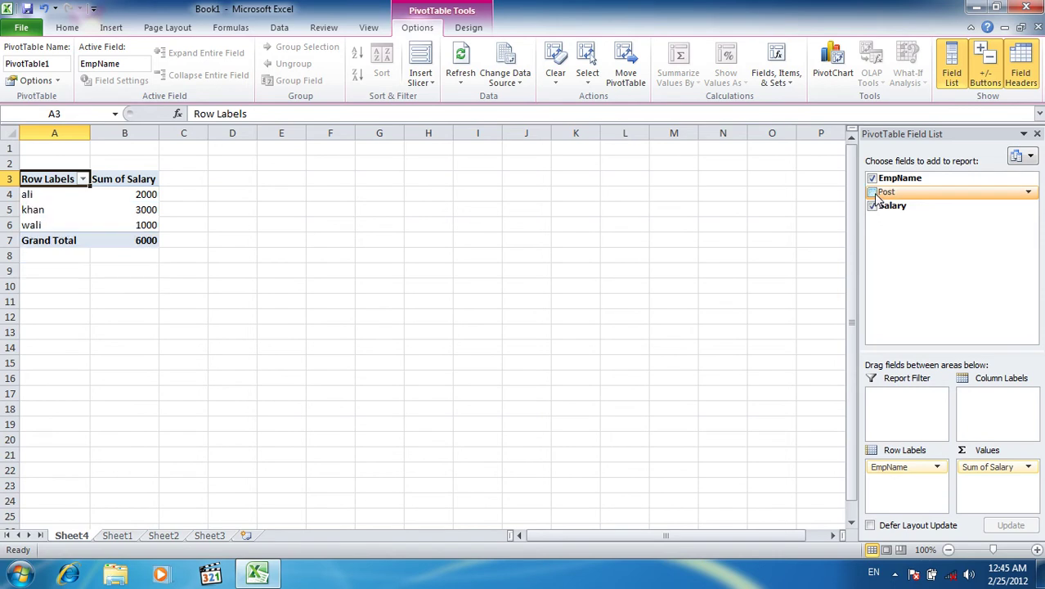
pyautogui.click(873, 192)
pyautogui.click(872, 180)
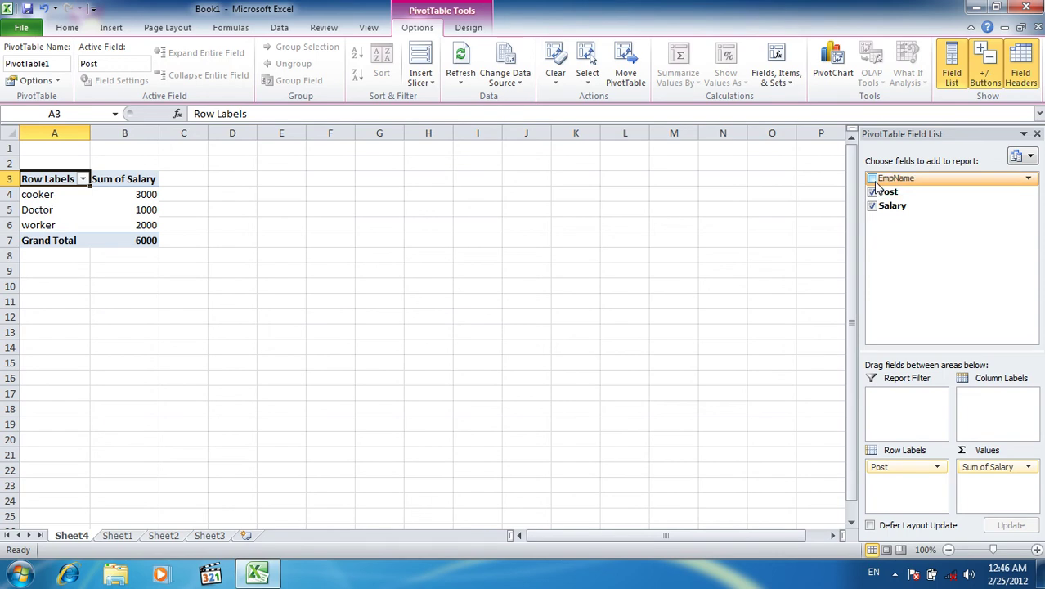
pyautogui.click(873, 179)
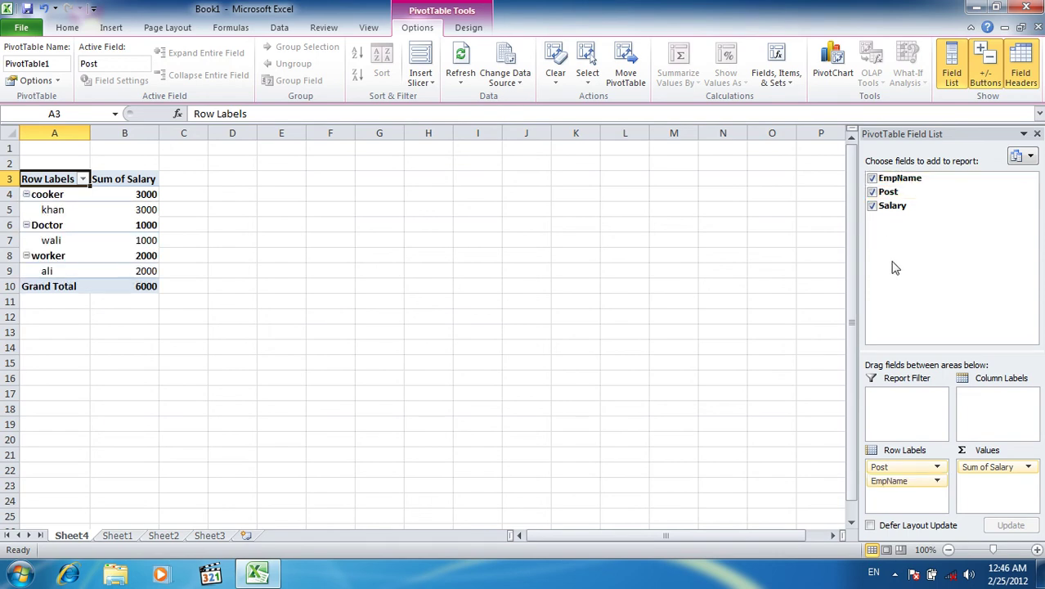
pyautogui.click(147, 286)
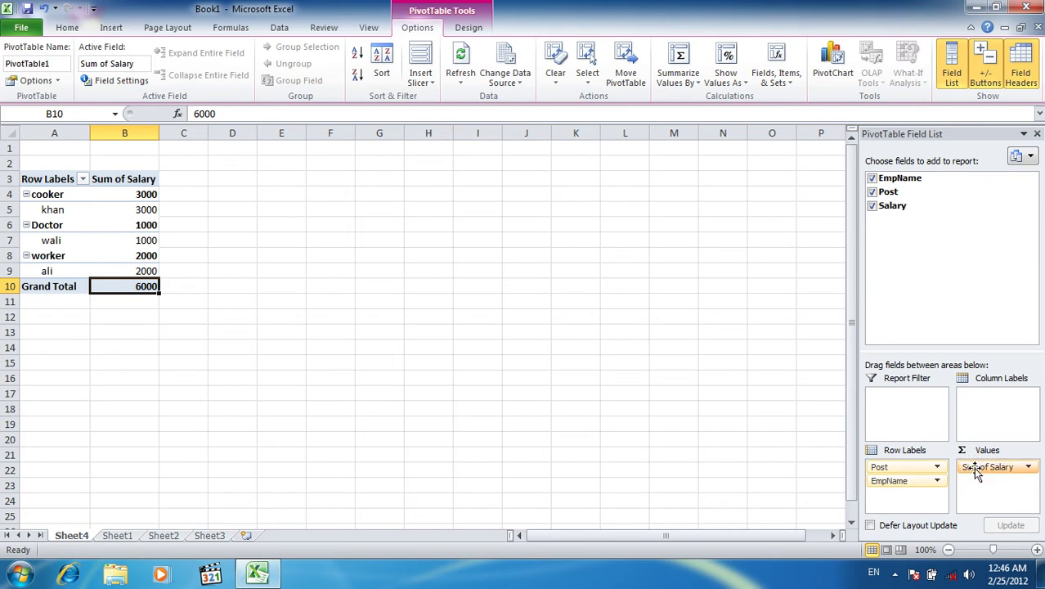
# Change the Salary value field summary from Sum to Average.
pyautogui.click(984, 471)
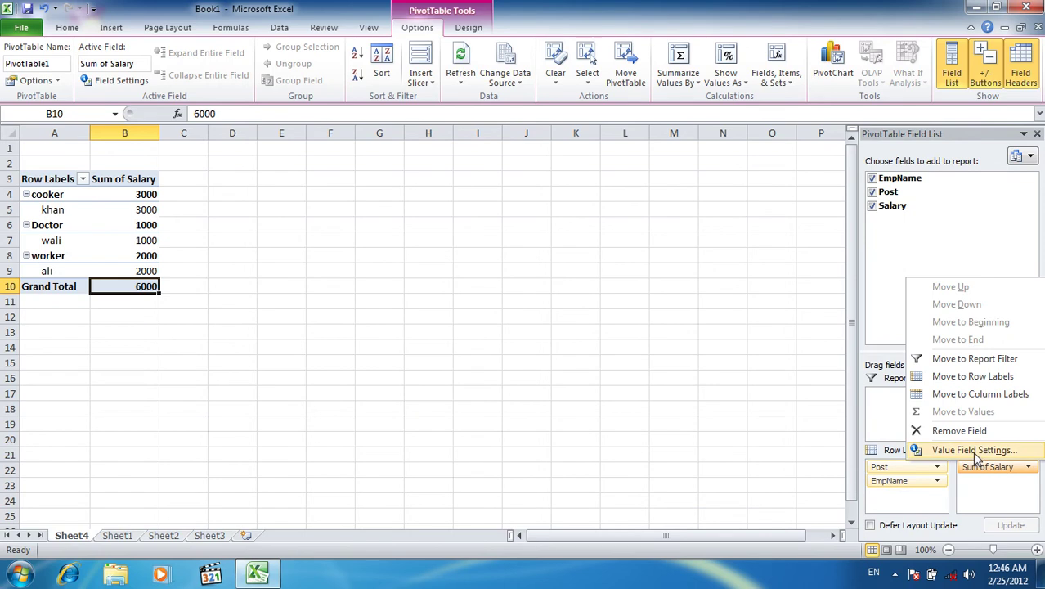
pyautogui.click(975, 450)
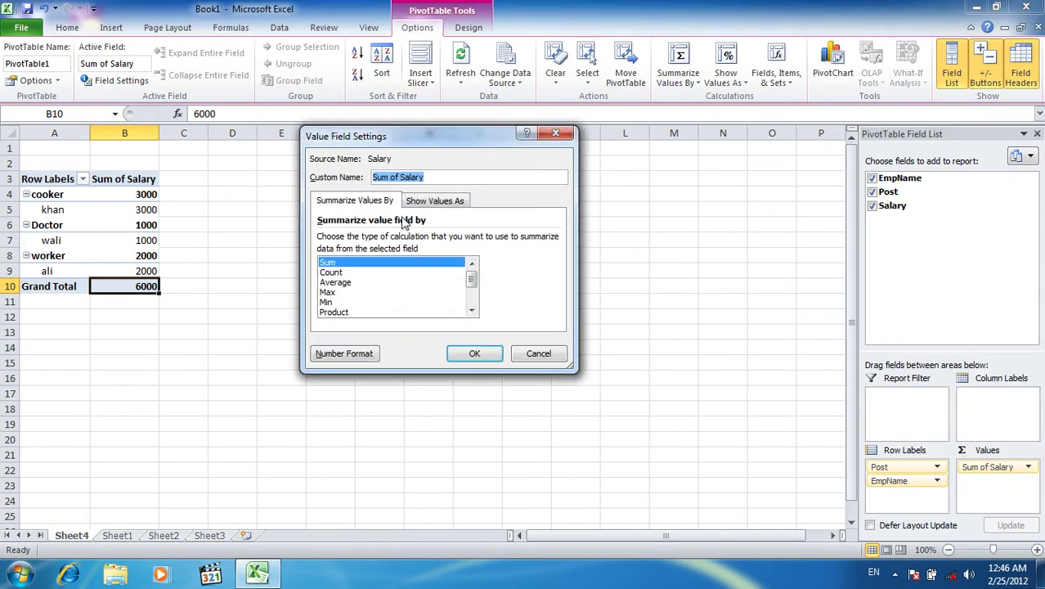
pyautogui.click(339, 282)
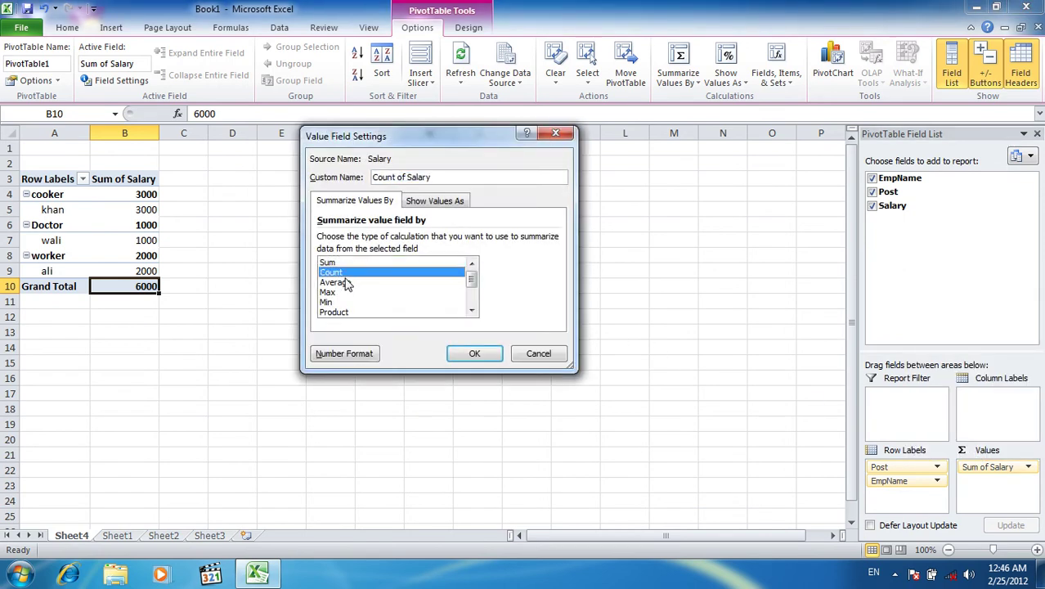
pyautogui.click(473, 358)
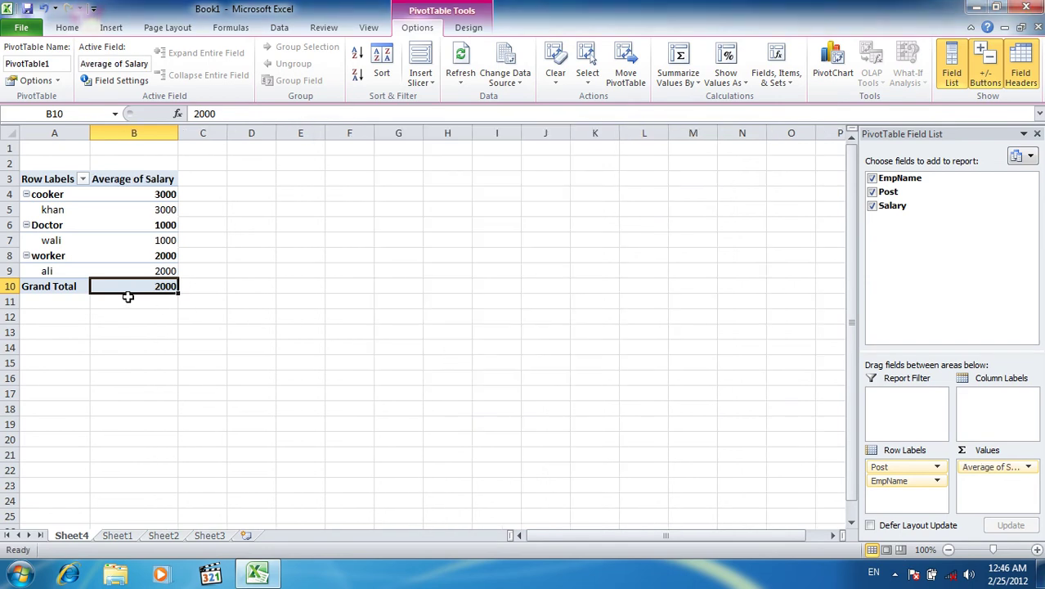
# Change the Salary summary to Count, giving 1 per row and a total of 3.
pyautogui.moveTo(132, 290)
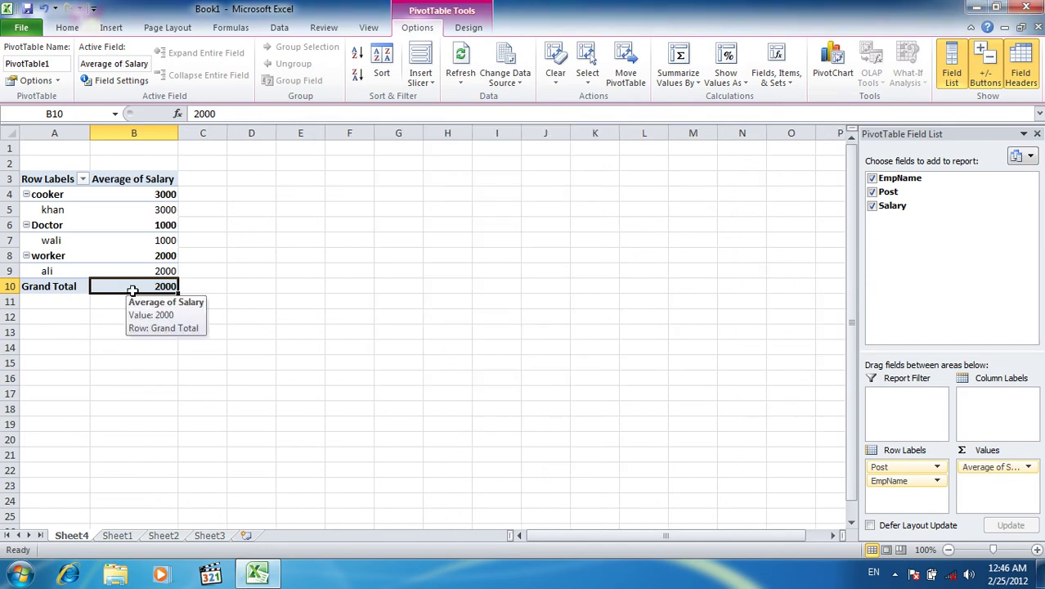
pyautogui.click(979, 466)
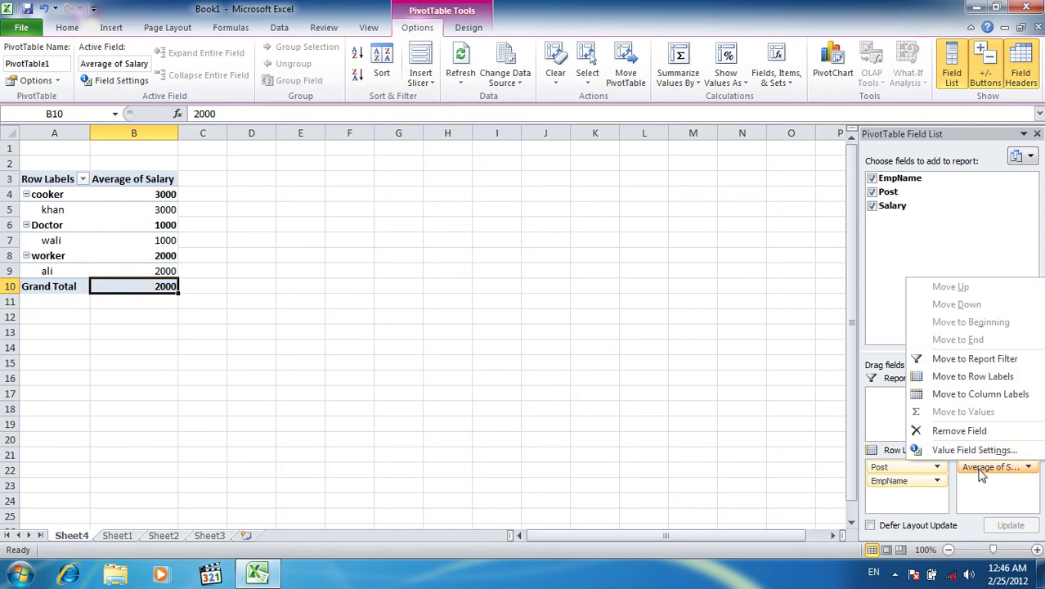
pyautogui.click(974, 451)
pyautogui.click(335, 272)
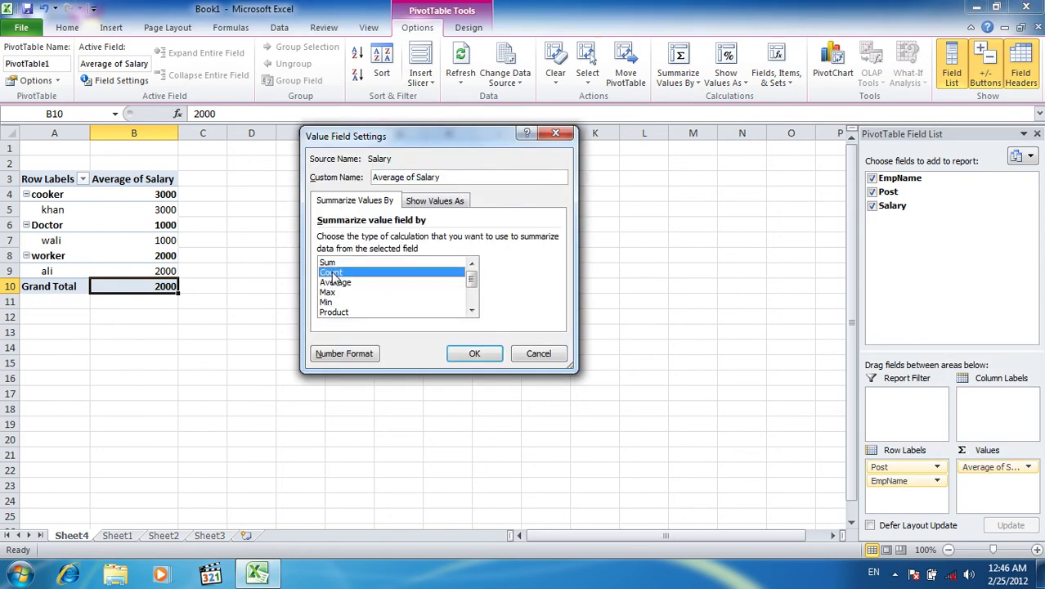
pyautogui.click(473, 352)
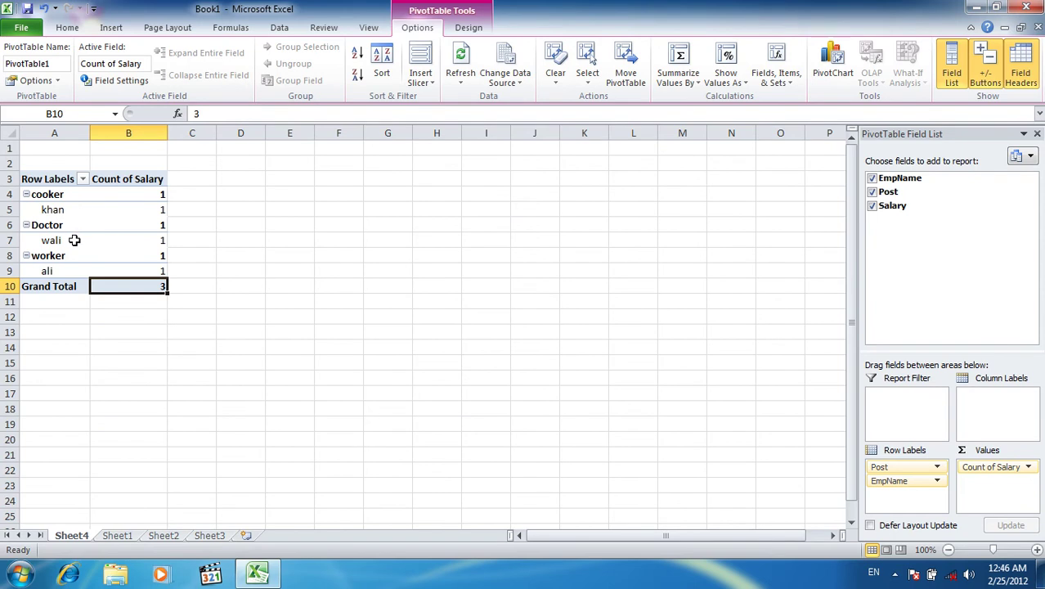
# Select the cooker, Doctor and worker rows and their count values to check the results.
pyautogui.click(70, 198)
pyautogui.click(47, 225)
pyautogui.click(49, 255)
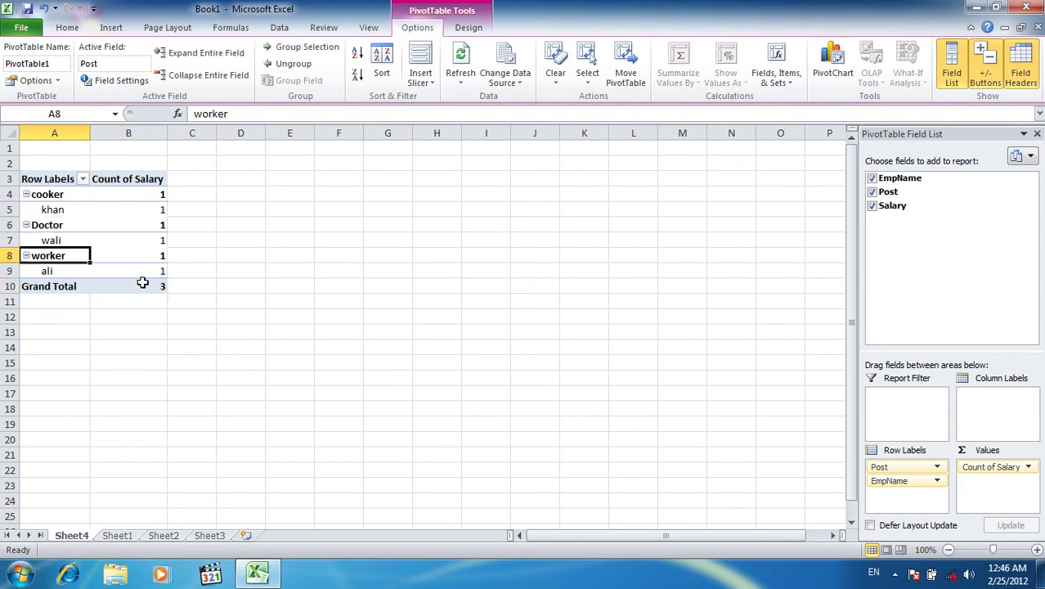
pyautogui.click(144, 283)
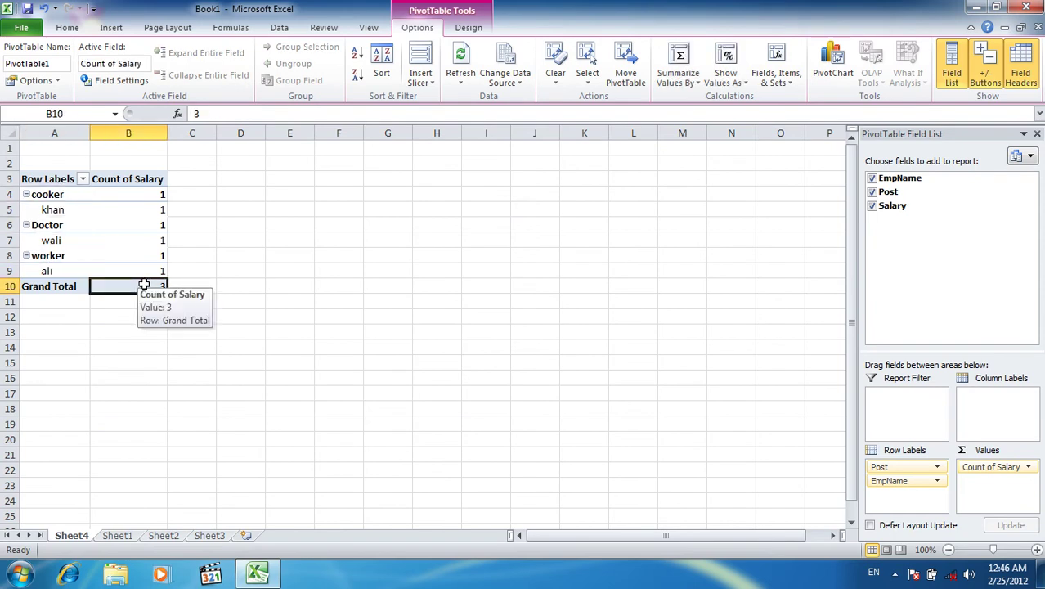
pyautogui.click(85, 260)
pyautogui.click(142, 254)
pyautogui.click(151, 238)
pyautogui.click(79, 228)
pyautogui.click(127, 239)
pyautogui.click(986, 468)
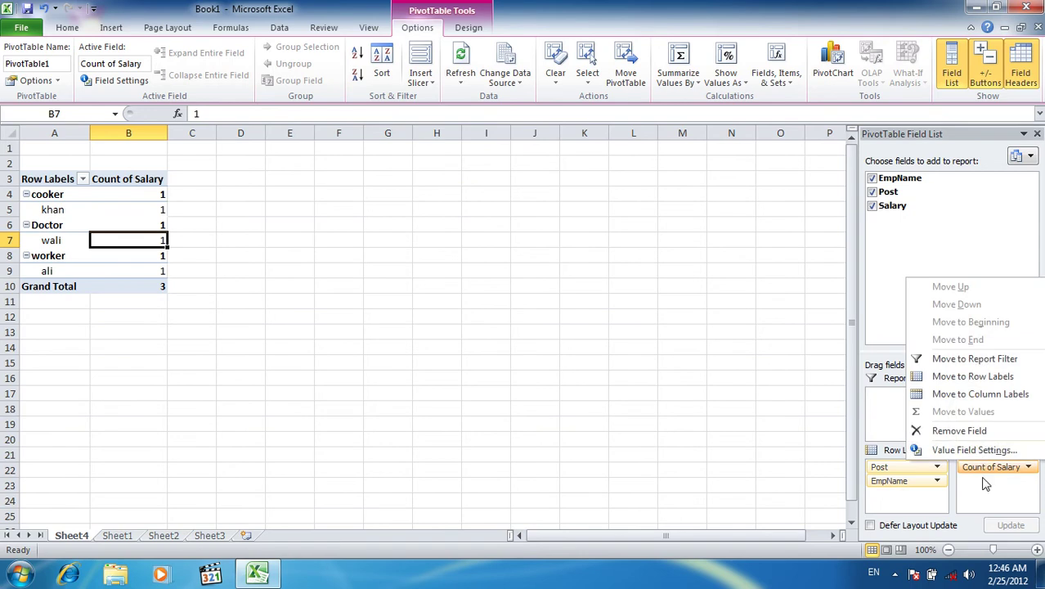
# Replace Count of Salary with Sum of Salary for a 6000 grand total, then select the value cells.
pyautogui.click(973, 434)
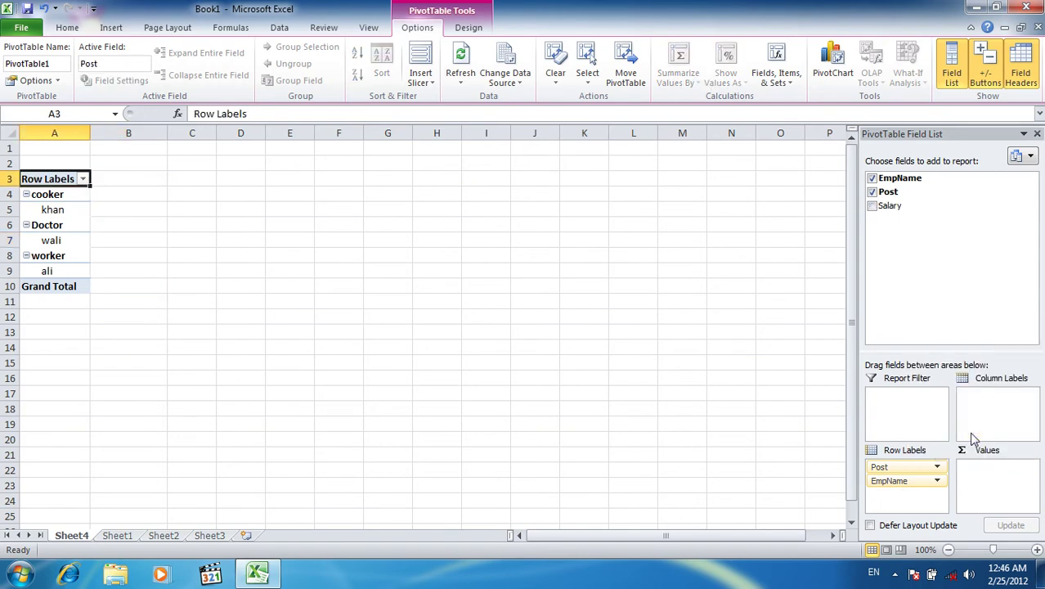
pyautogui.click(872, 206)
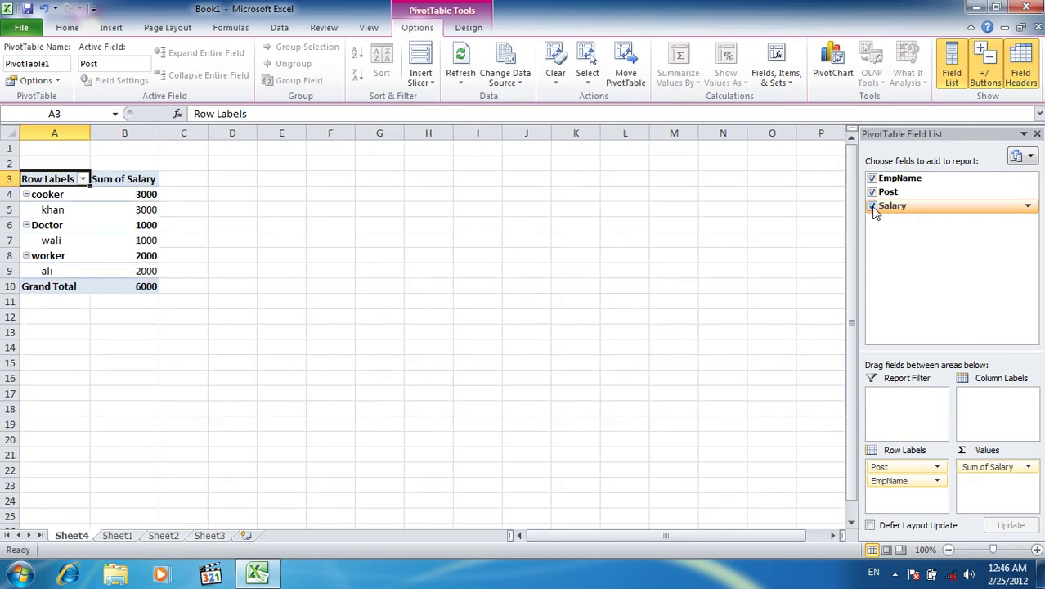
pyautogui.moveTo(152, 286); pyautogui.dragTo(27, 195)
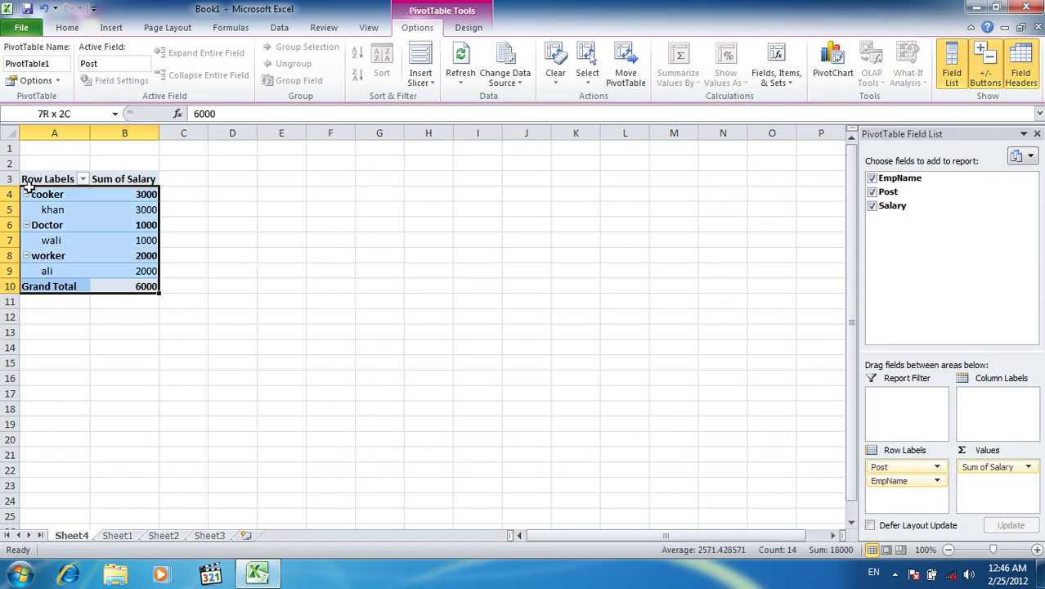
# Insert slicers for EmpName, Post and Salary from the Insert > Slicer dialog.
pyautogui.click(104, 28)
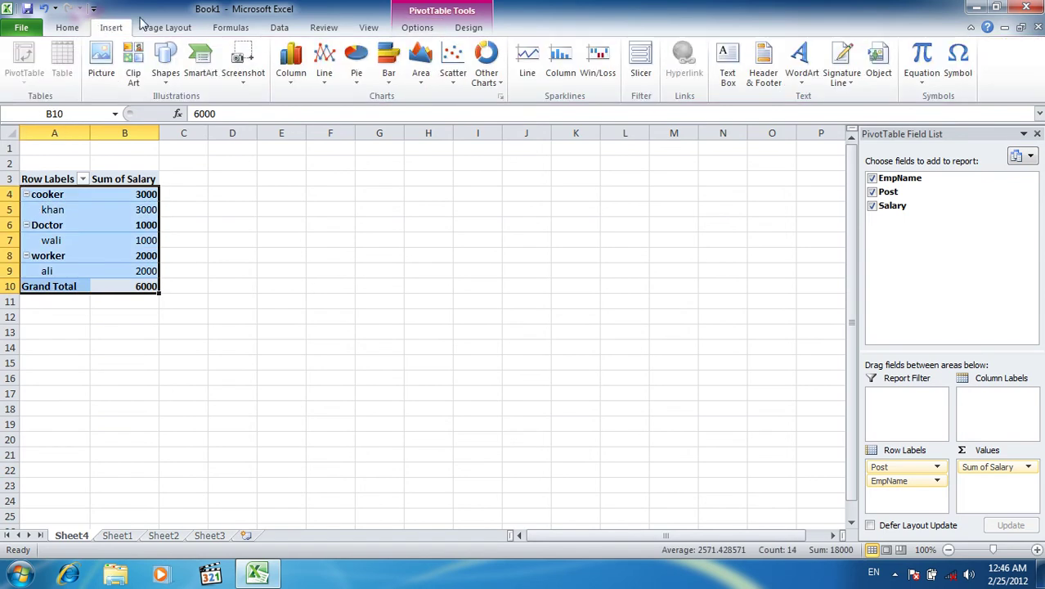
pyautogui.click(633, 52)
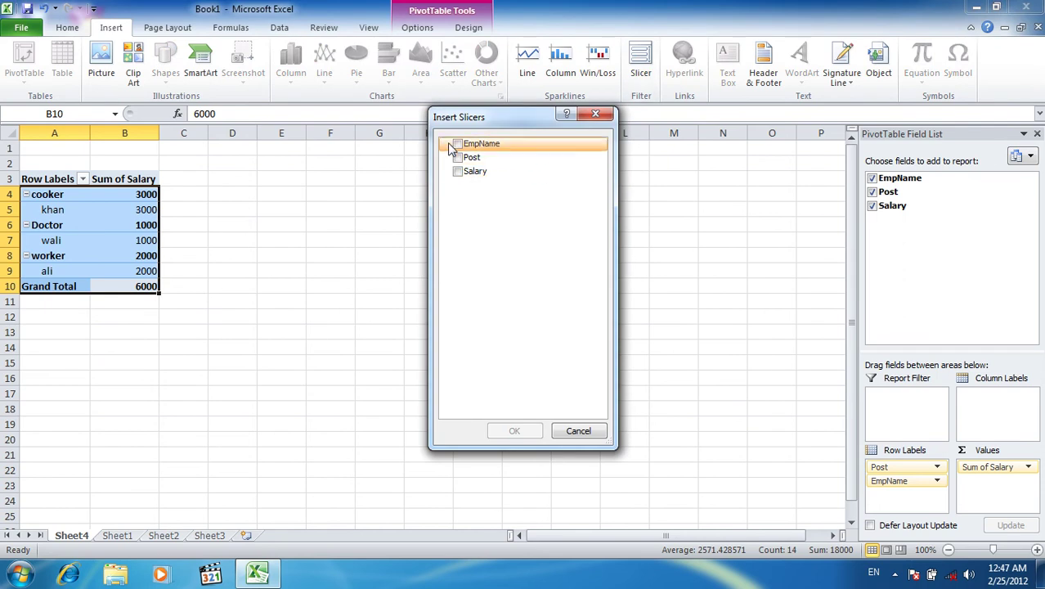
pyautogui.click(459, 148)
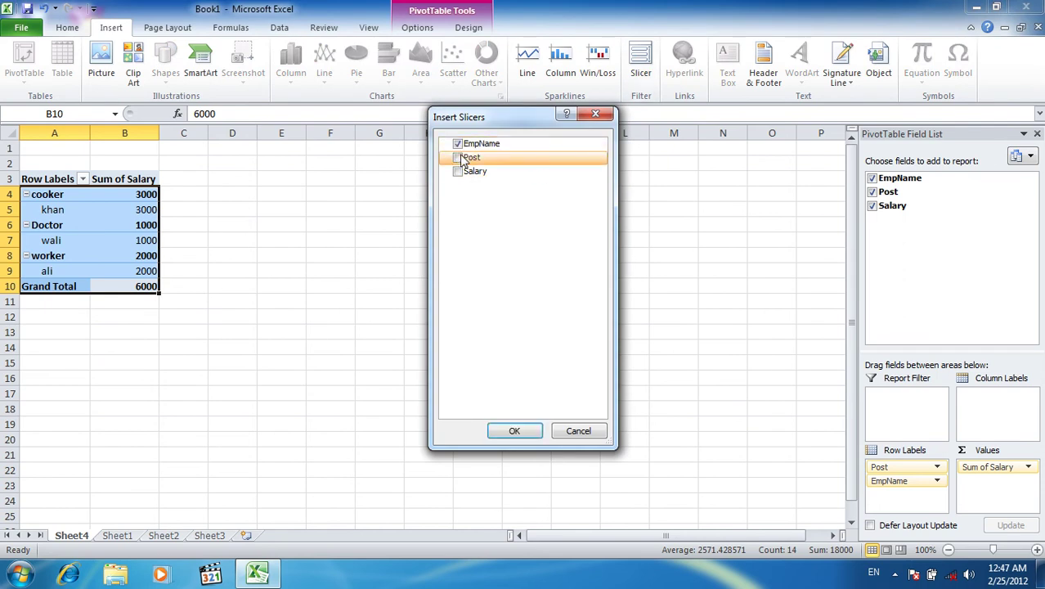
pyautogui.click(463, 160)
pyautogui.click(511, 431)
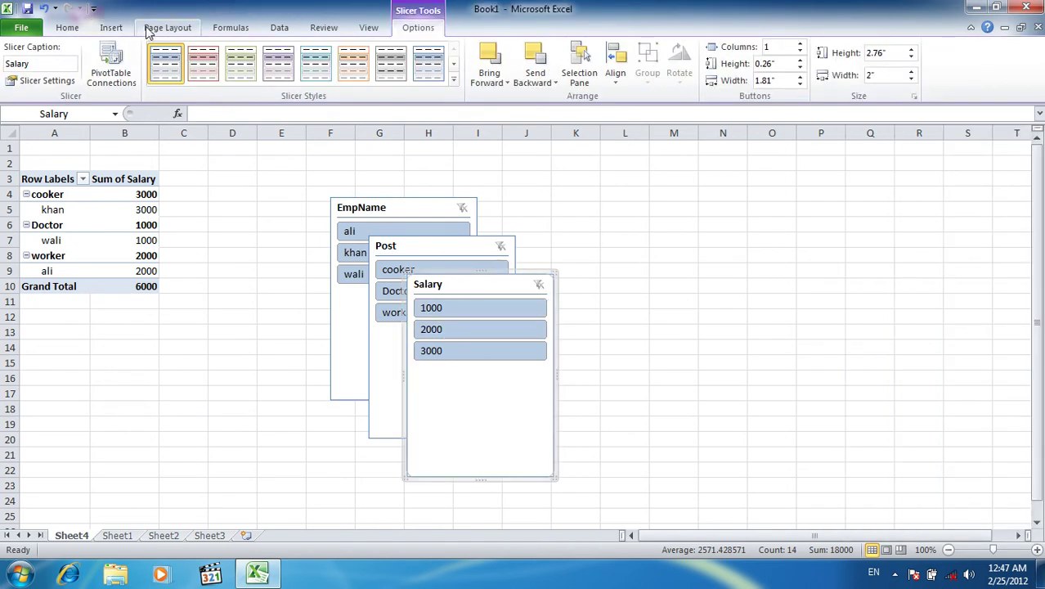
# Select a cell in the pivot and open the Post row label filter menu.
pyautogui.click(111, 28)
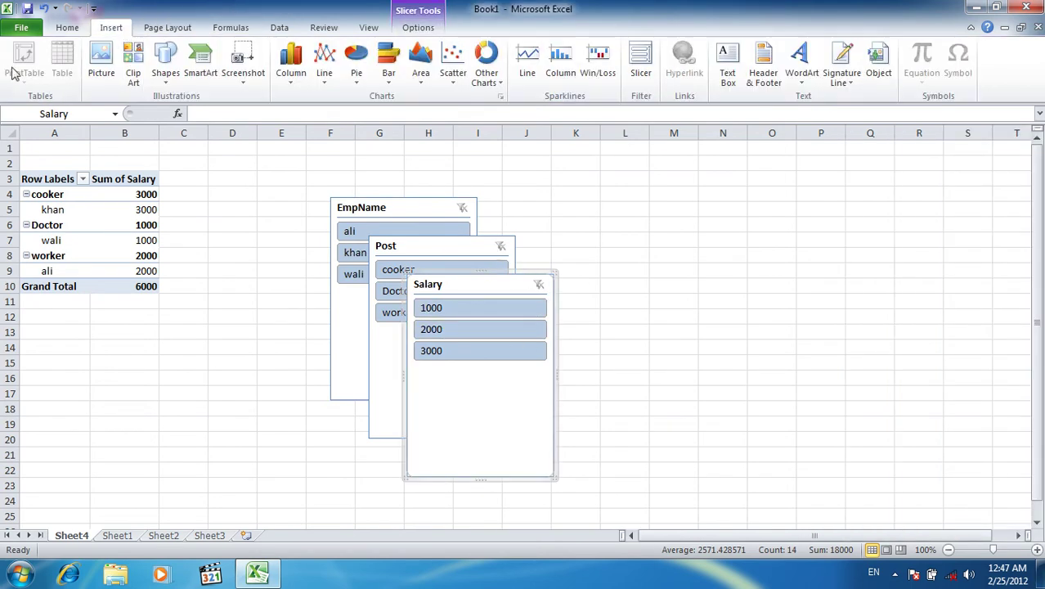
pyautogui.click(122, 253)
pyautogui.click(82, 179)
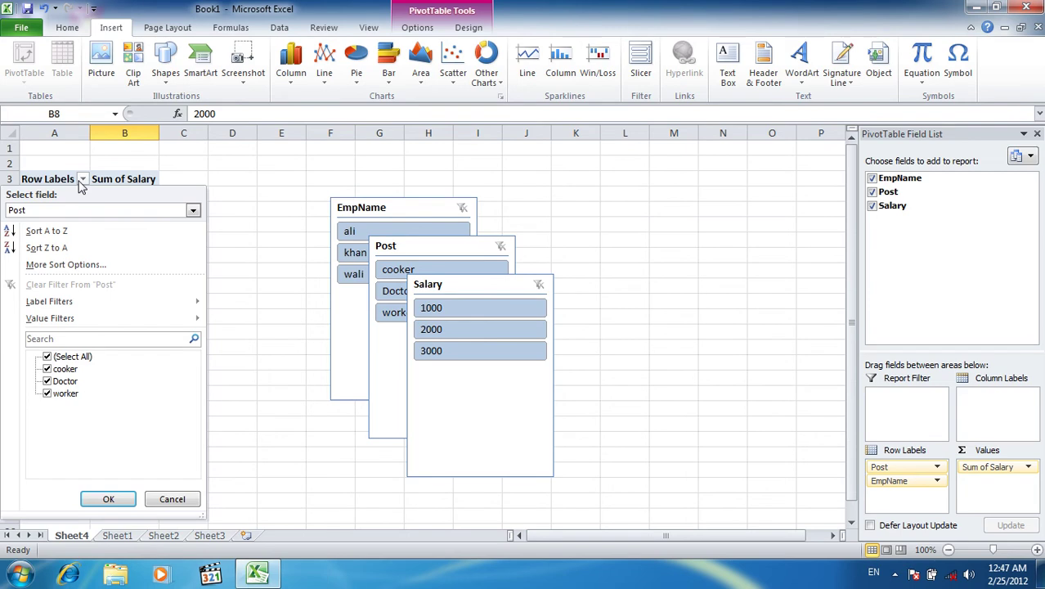
# Filter the pivot through the EmpName slicer by ali, khan, then wali, and clear the slicer filter.
pyautogui.click(356, 232)
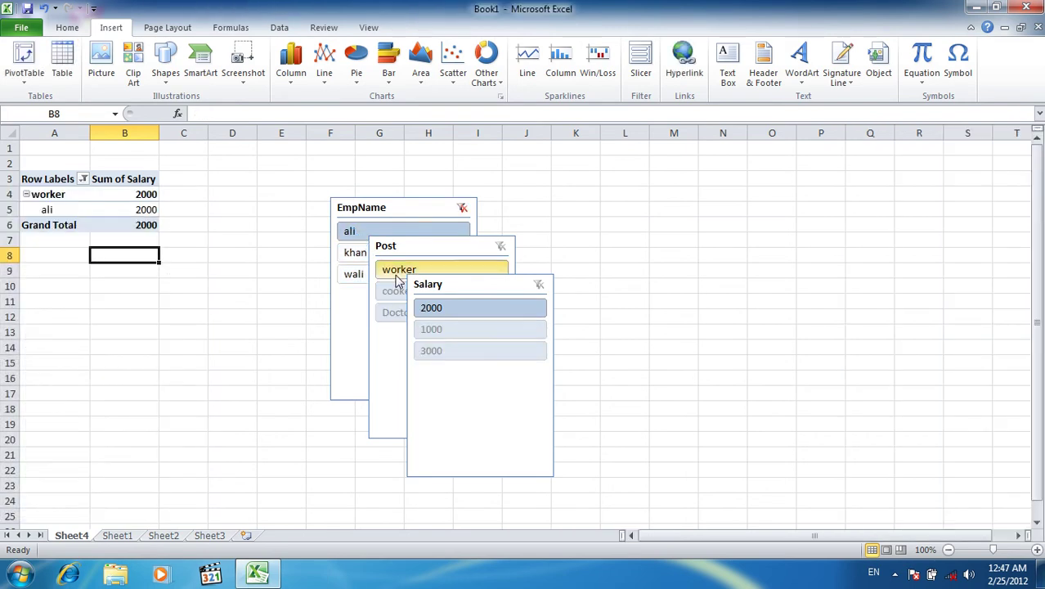
pyautogui.click(354, 254)
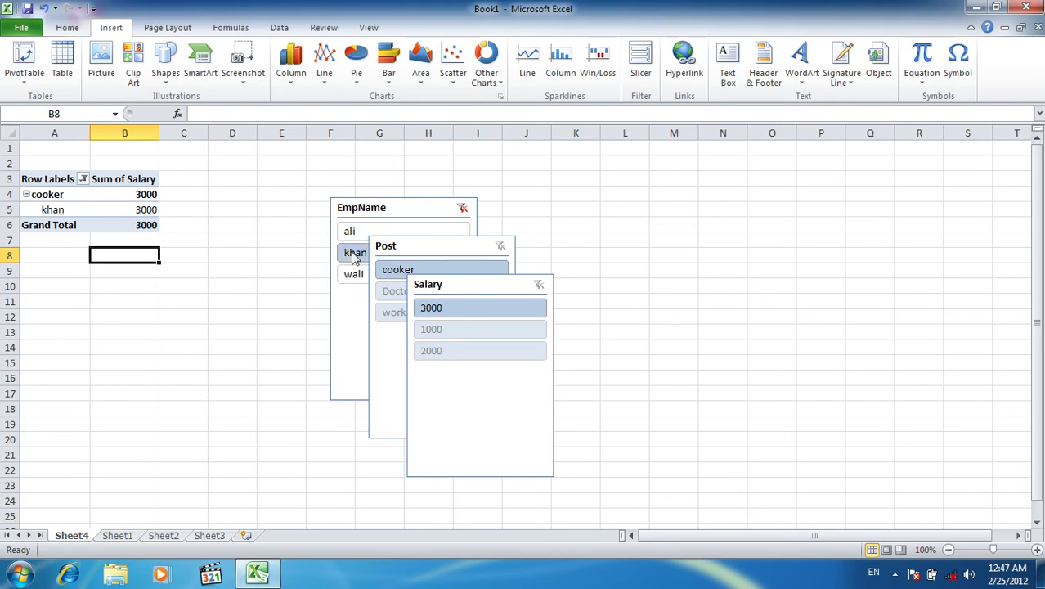
pyautogui.click(353, 275)
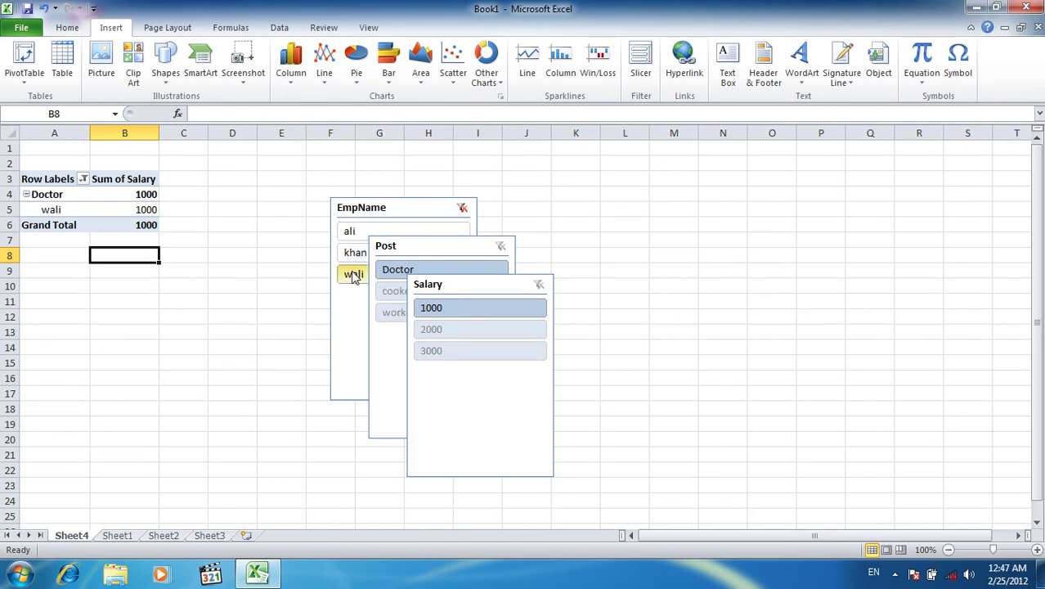
pyautogui.click(464, 210)
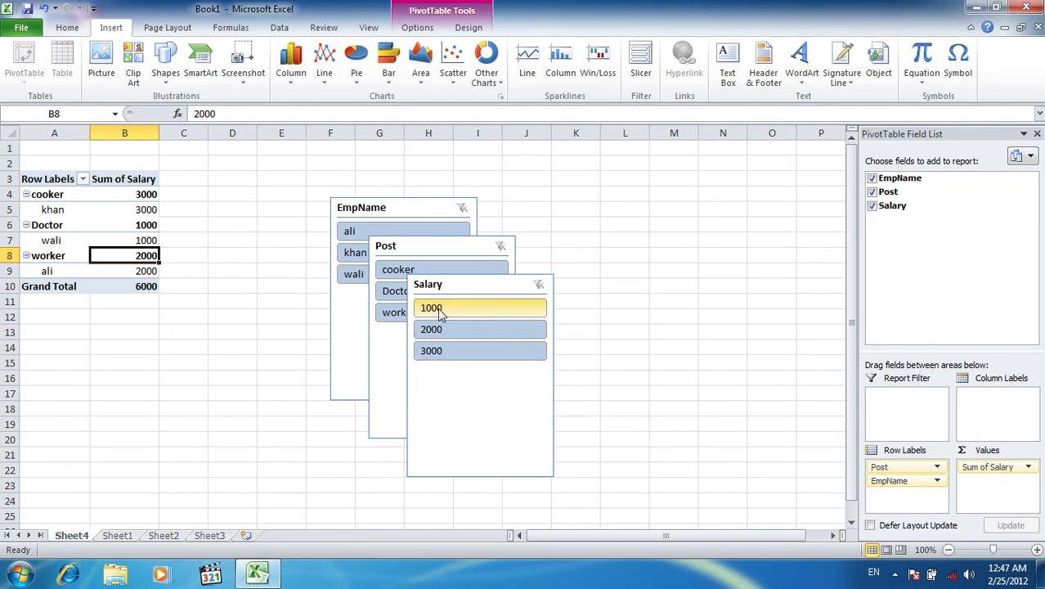
# Filter the Post row labels to show only cooker.
pyautogui.click(83, 179)
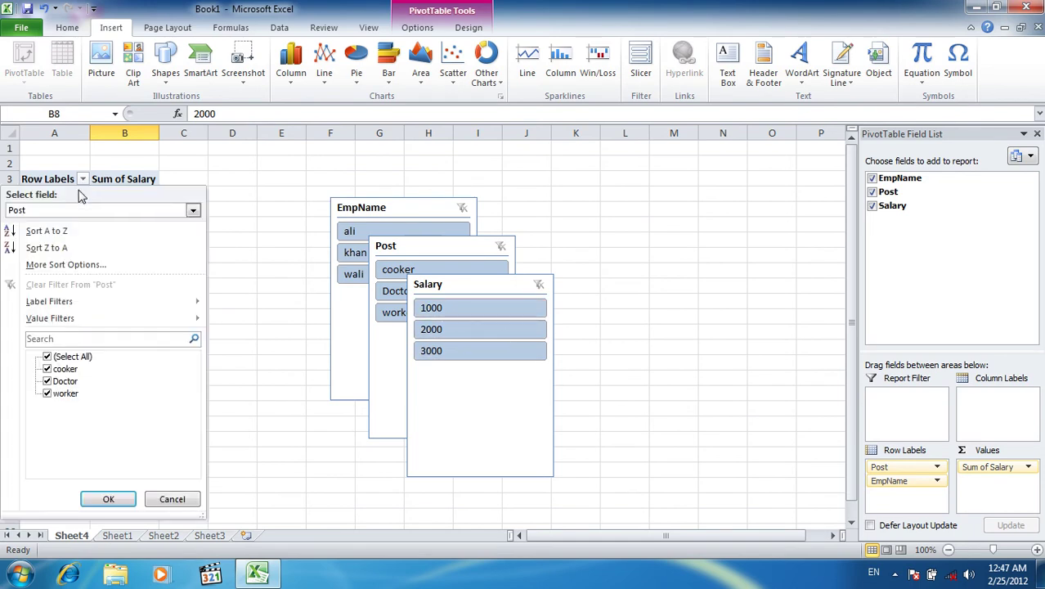
pyautogui.click(47, 357)
pyautogui.click(48, 369)
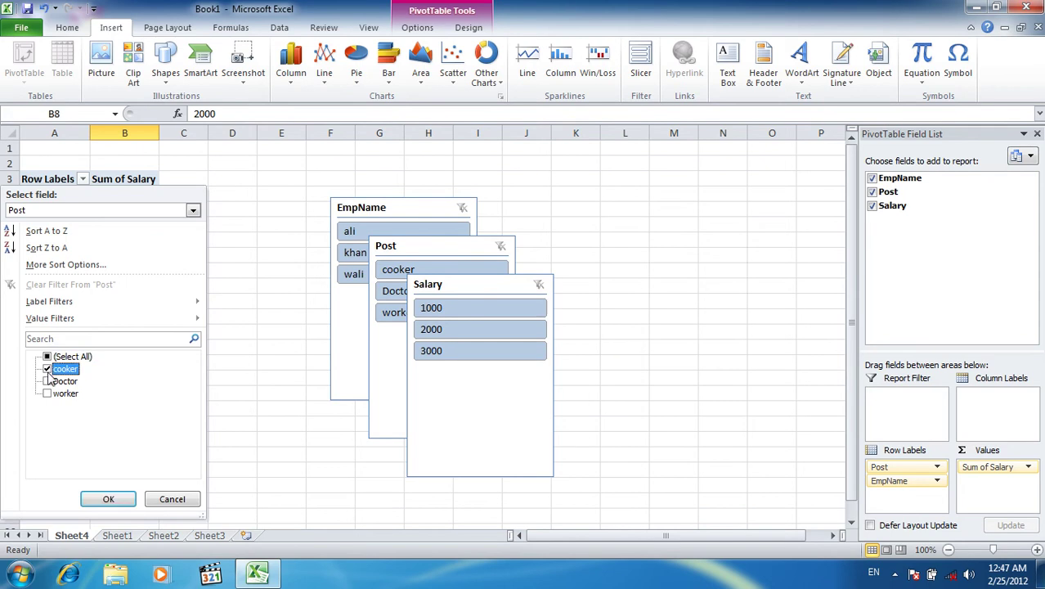
pyautogui.click(106, 499)
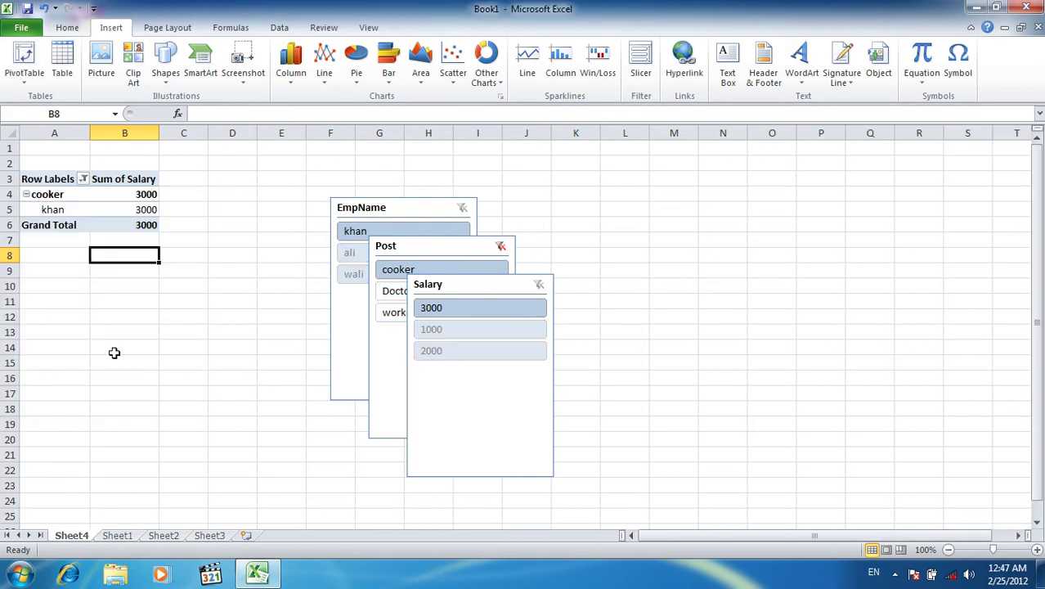
# Reselect all Post items in the row label filter to restore the full list.
pyautogui.click(82, 189)
pyautogui.click(83, 180)
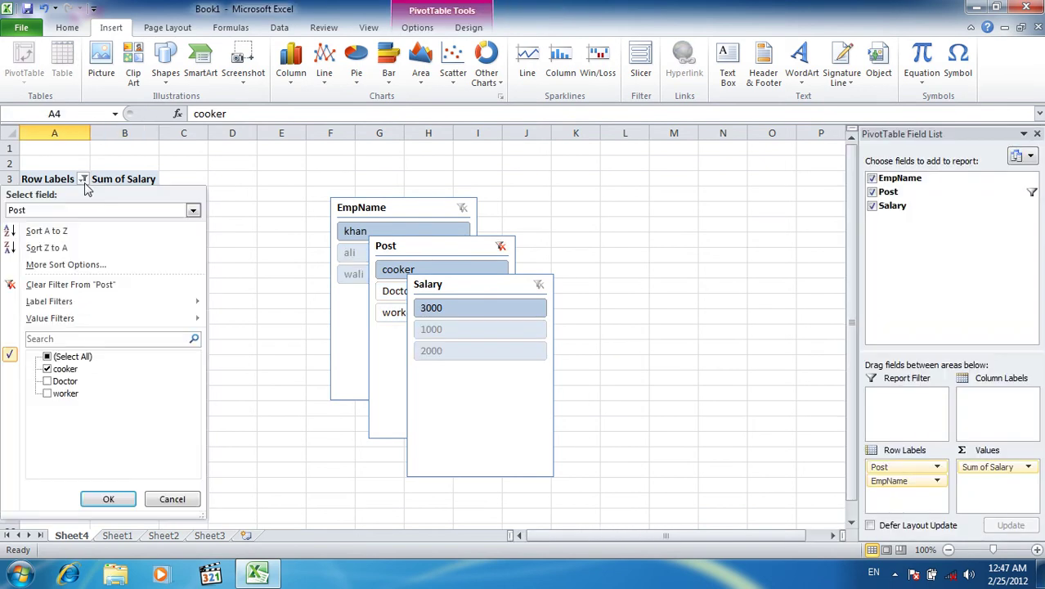
pyautogui.click(47, 357)
pyautogui.click(104, 498)
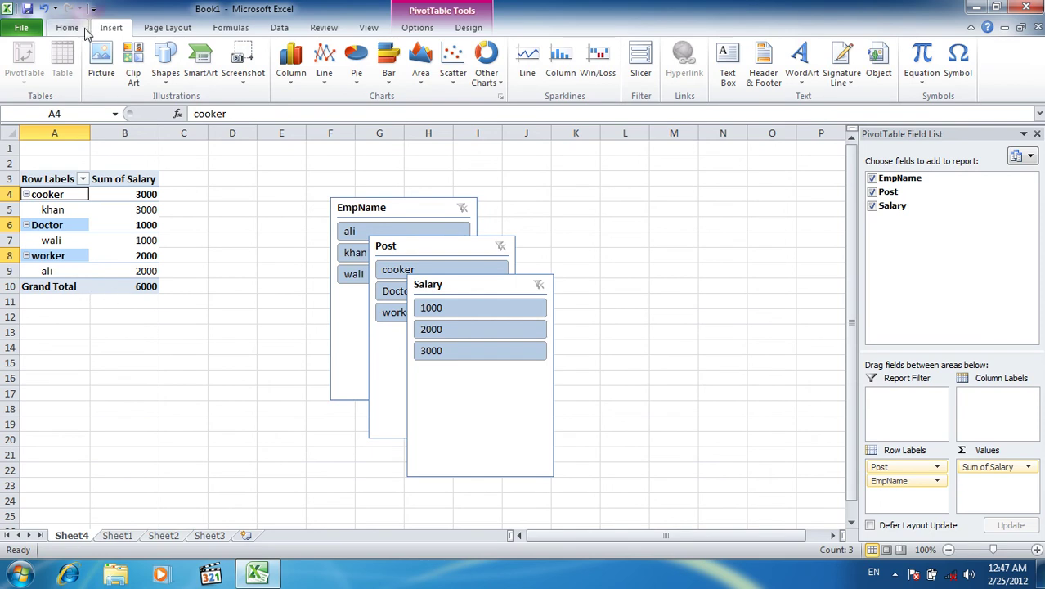
# Create a PivotTable with PivotChart from the Sheet1 employee data, placed on the existing sheet at A7.
pyautogui.click(110, 535)
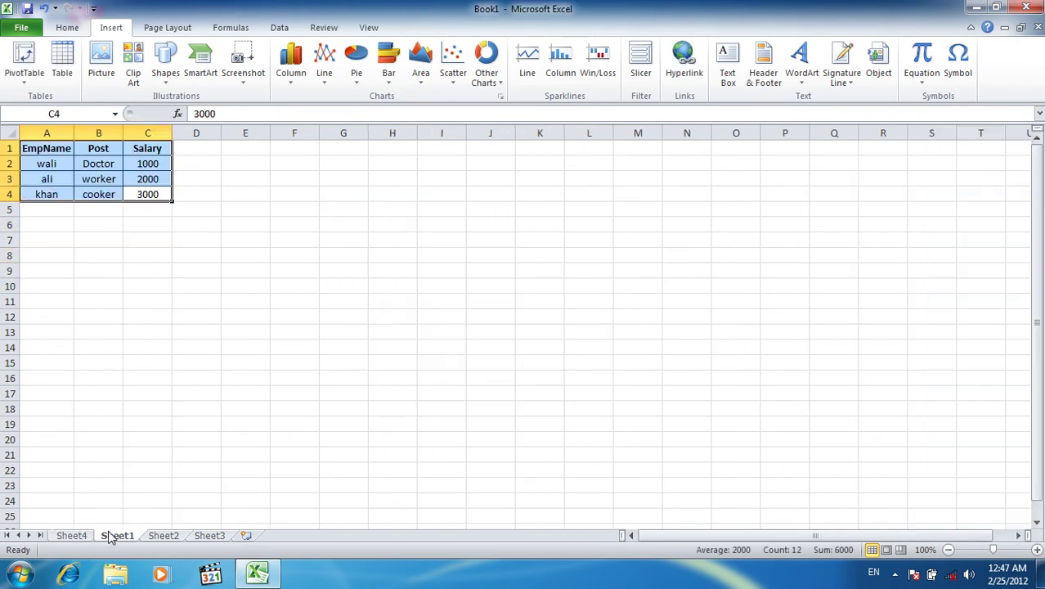
pyautogui.click(30, 82)
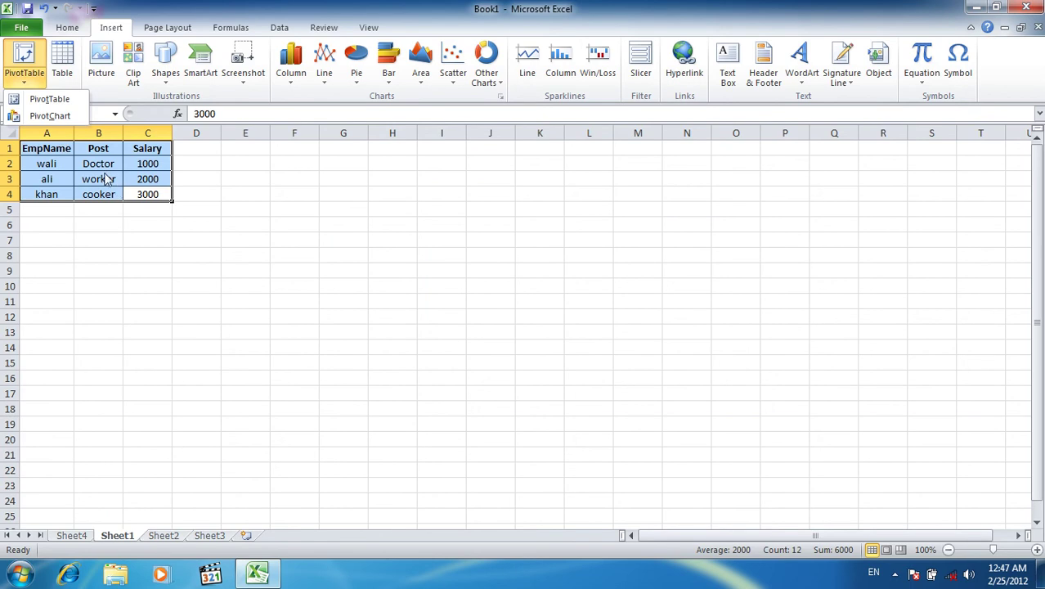
pyautogui.click(50, 116)
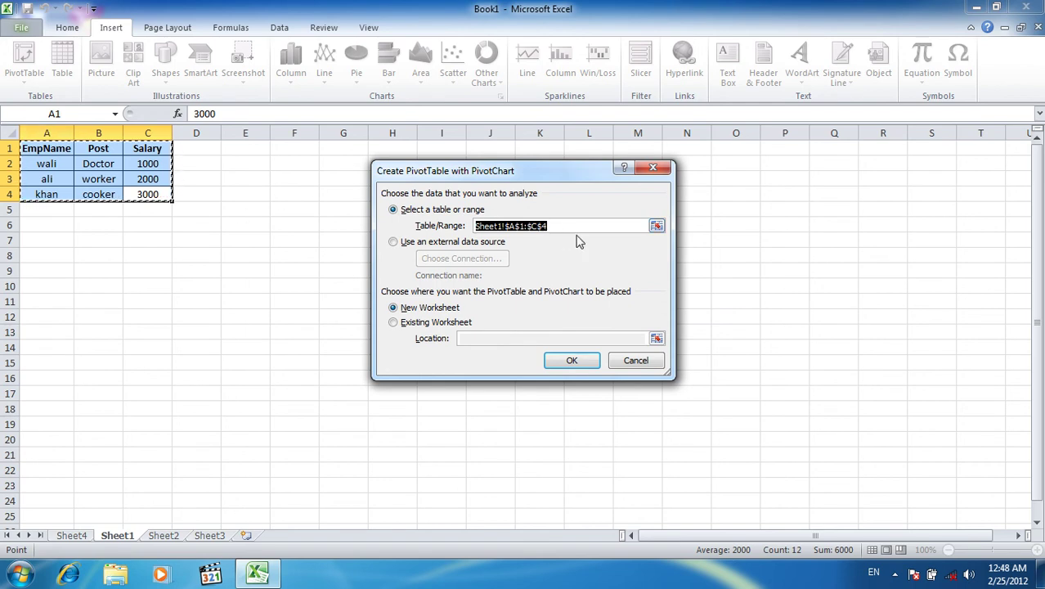
pyautogui.click(423, 325)
pyautogui.click(420, 314)
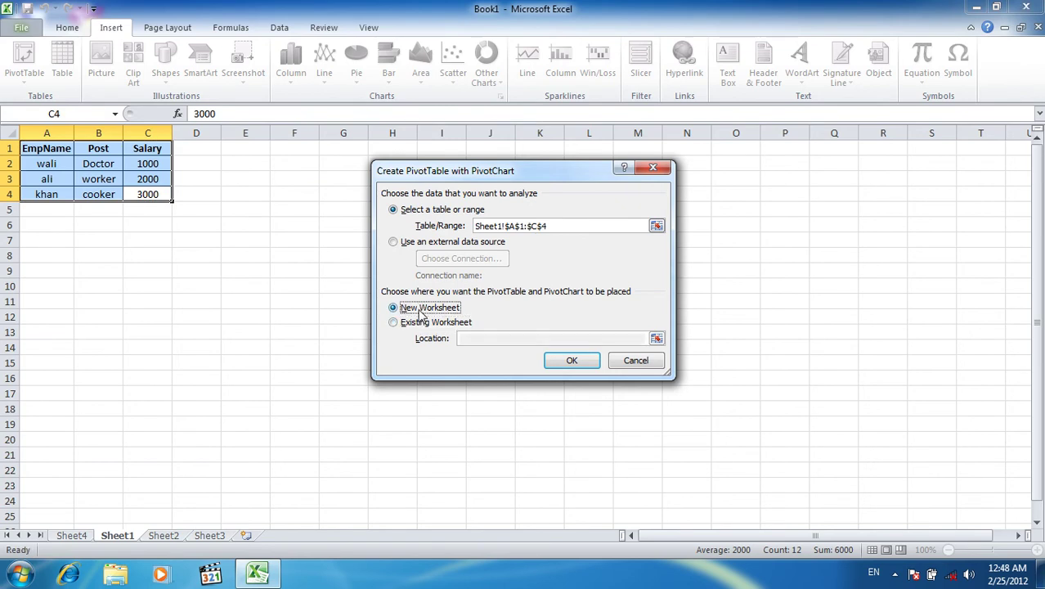
pyautogui.click(423, 325)
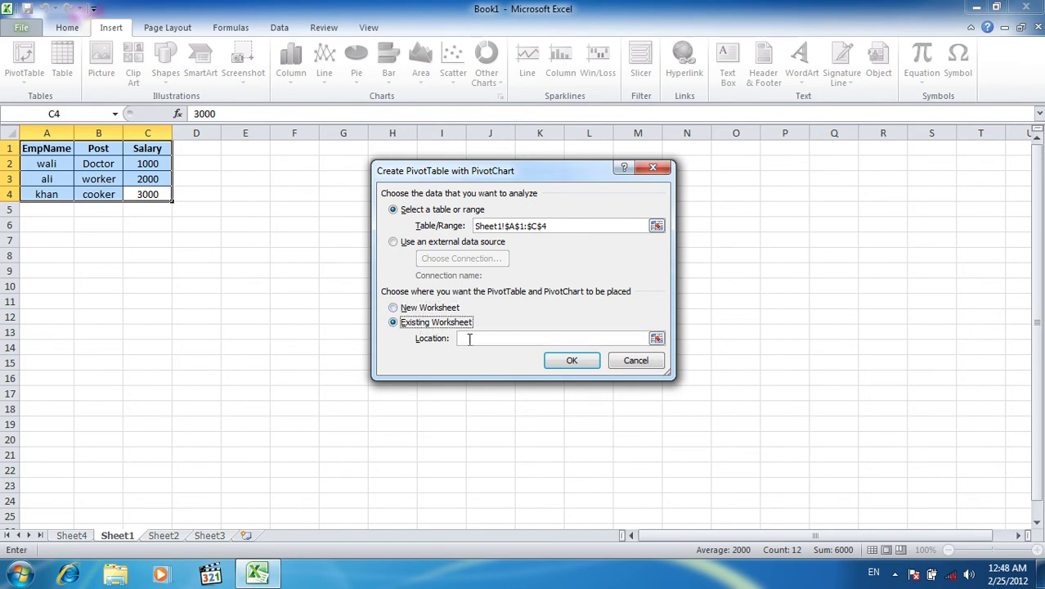
pyautogui.click(470, 338)
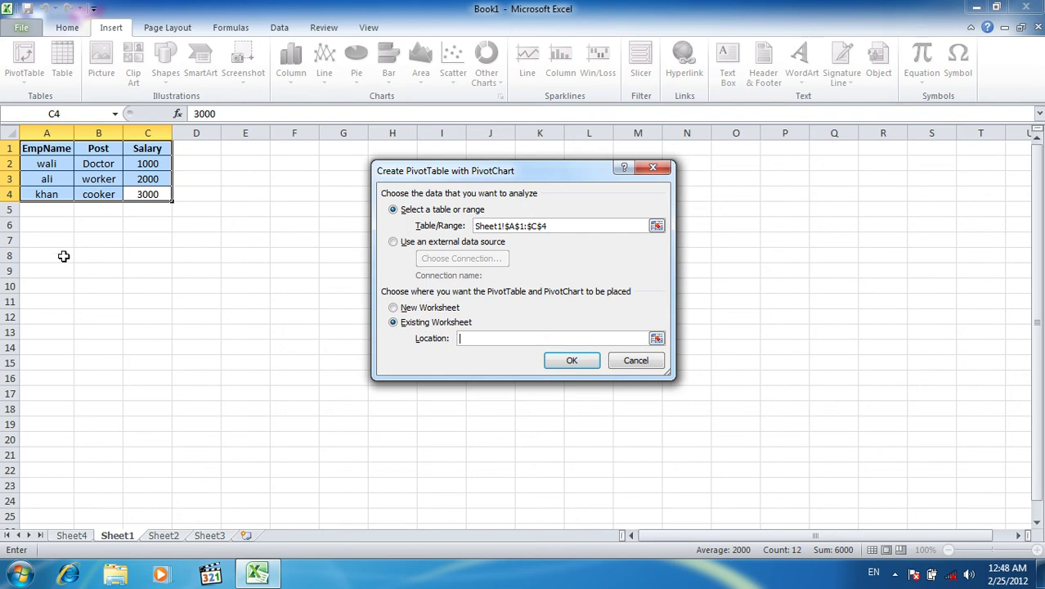
pyautogui.click(42, 241)
pyautogui.click(572, 361)
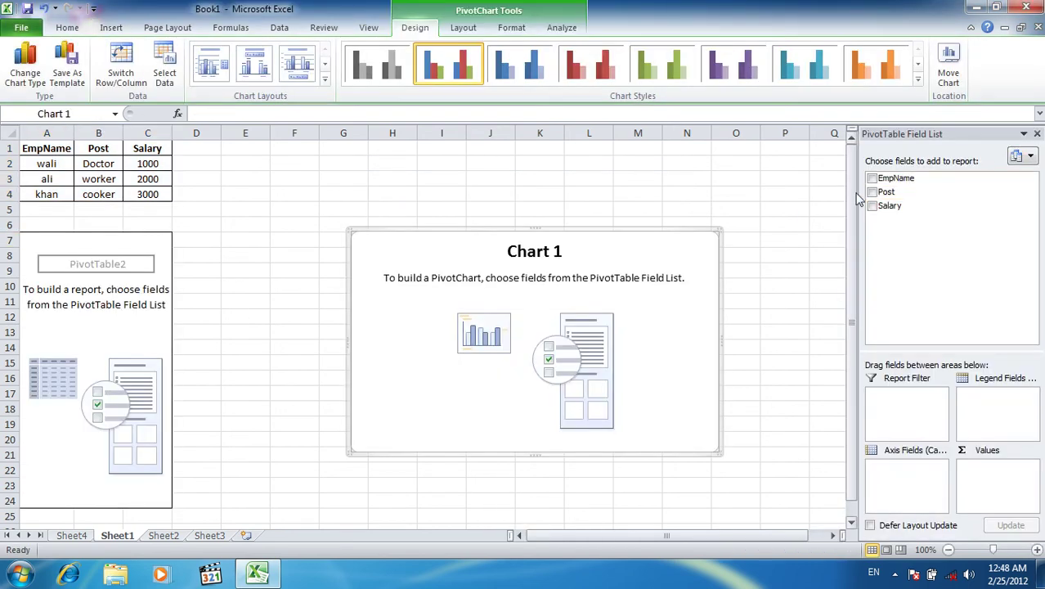
# Add EmpName, Post and Salary to the pivot, charting ali 2000, khan 3000, wali 1000.
pyautogui.click(872, 179)
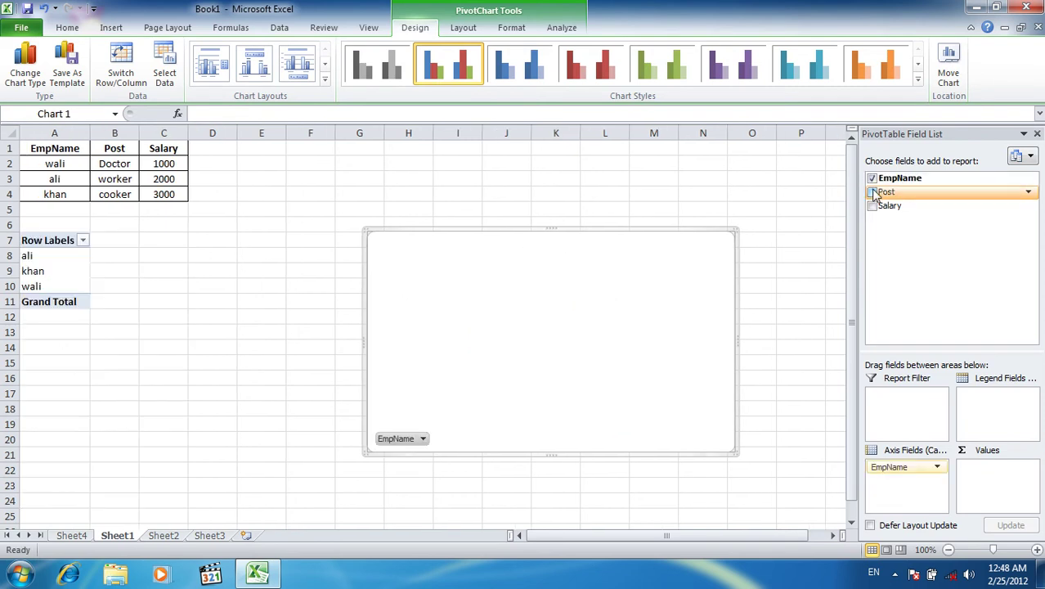
pyautogui.click(872, 192)
pyautogui.click(871, 206)
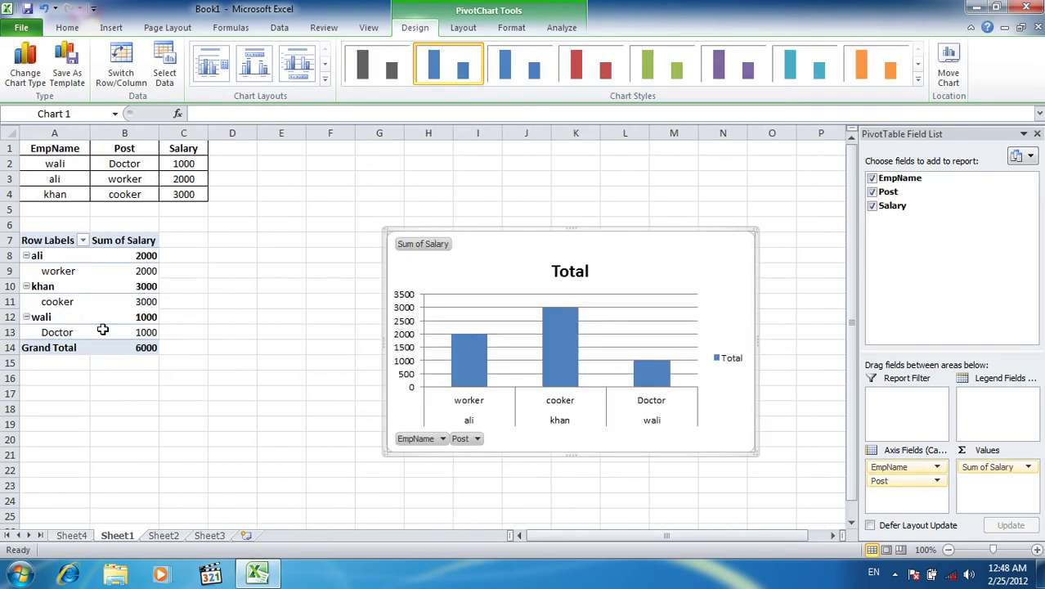
pyautogui.moveTo(484, 350)
# Apply the dark chart style with red columns on a black background to the pivot chart.
pyautogui.click(916, 81)
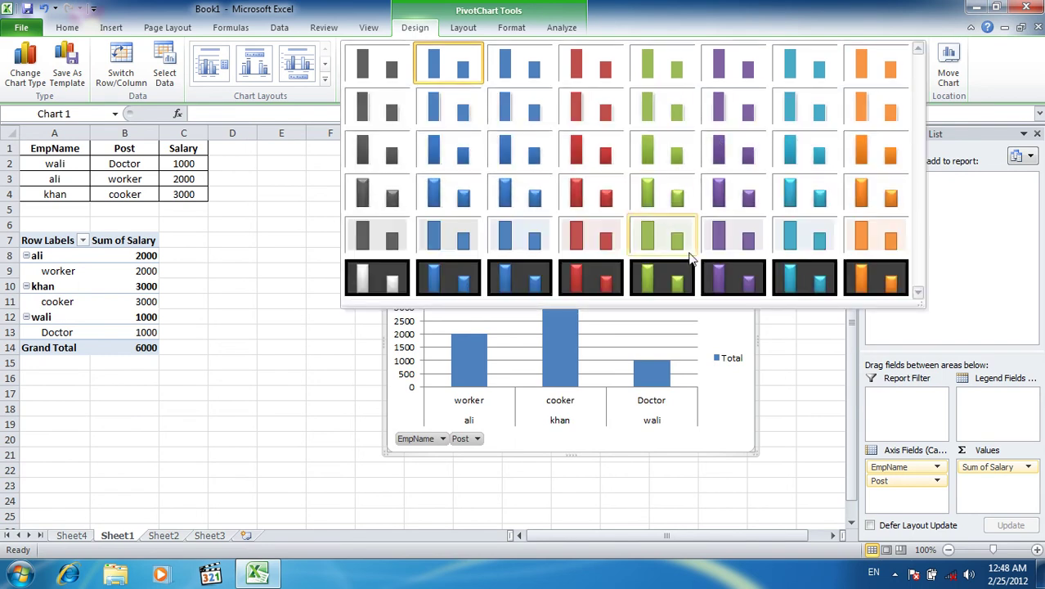
pyautogui.click(593, 283)
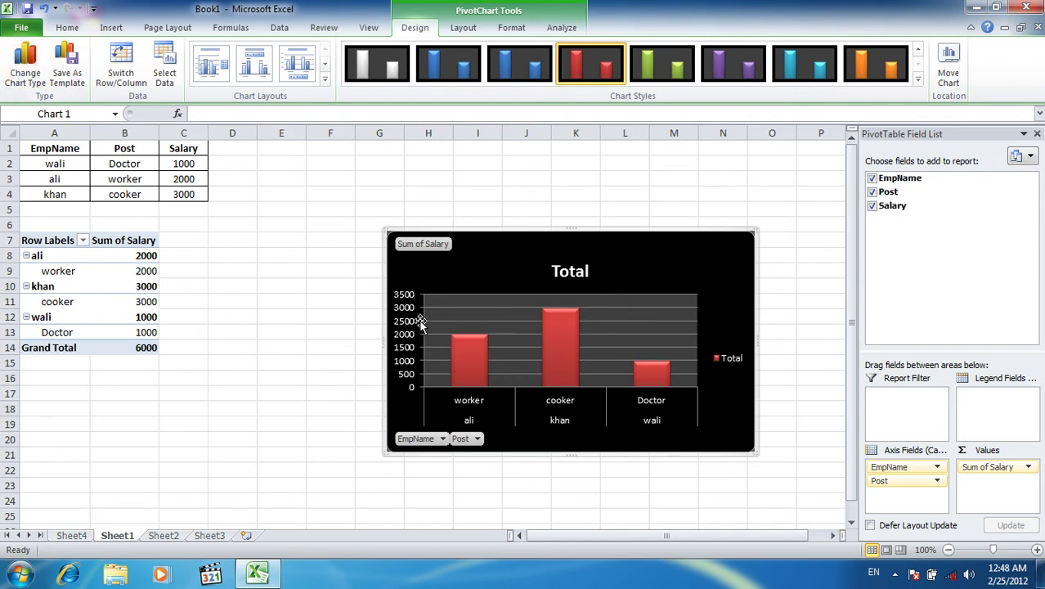
pyautogui.click(25, 67)
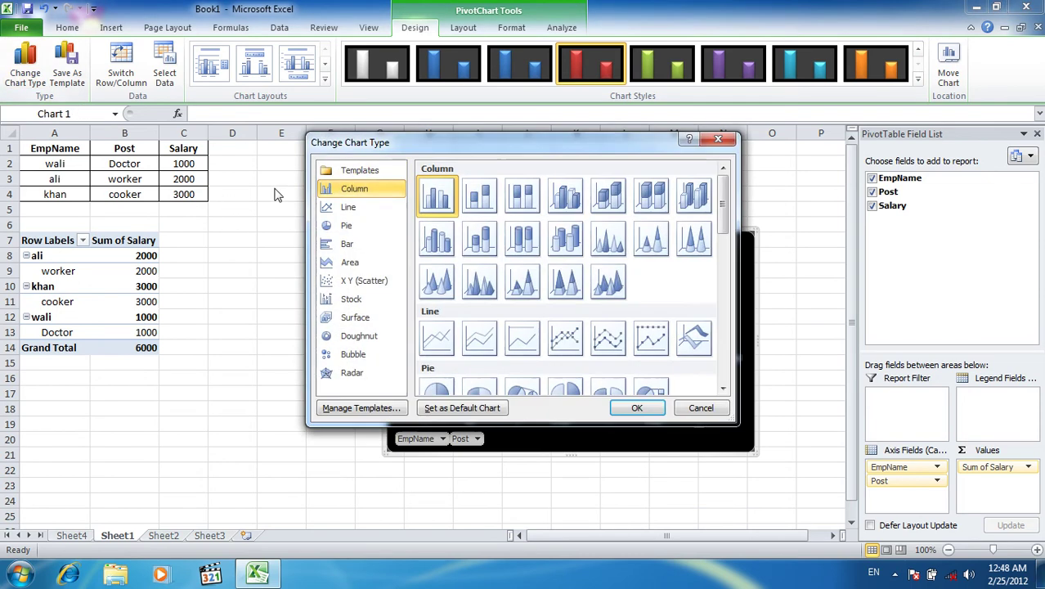
# Choose the clustered 3-D cylinder column type in the Change Chart Type dialog.
pyautogui.moveTo(410, 145)
pyautogui.mouseDown()
pyautogui.moveTo(126, 23)
pyautogui.moveTo(149, 19)
pyautogui.mouseUp()
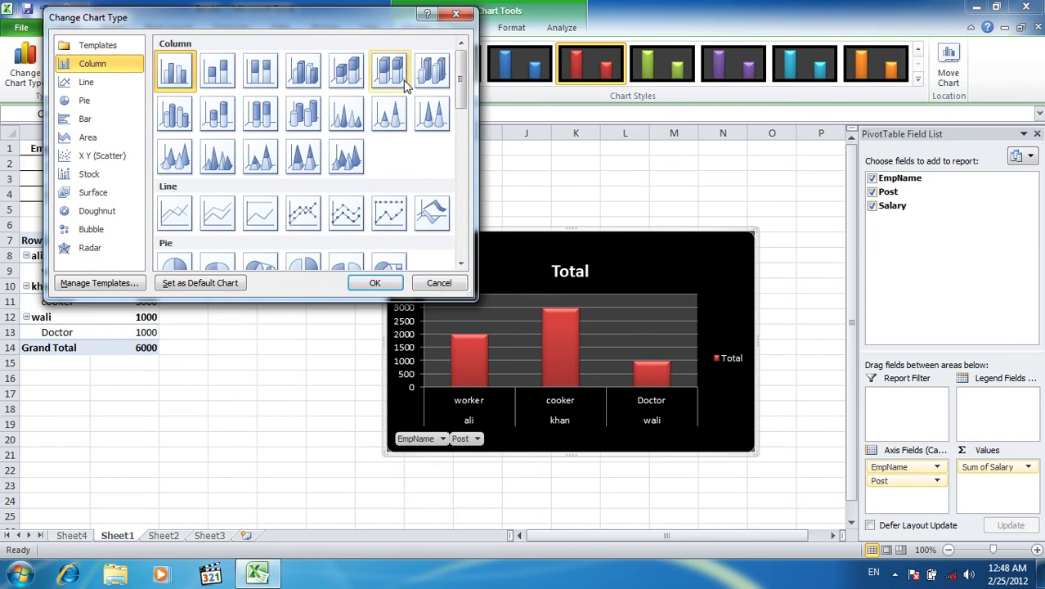
pyautogui.click(175, 115)
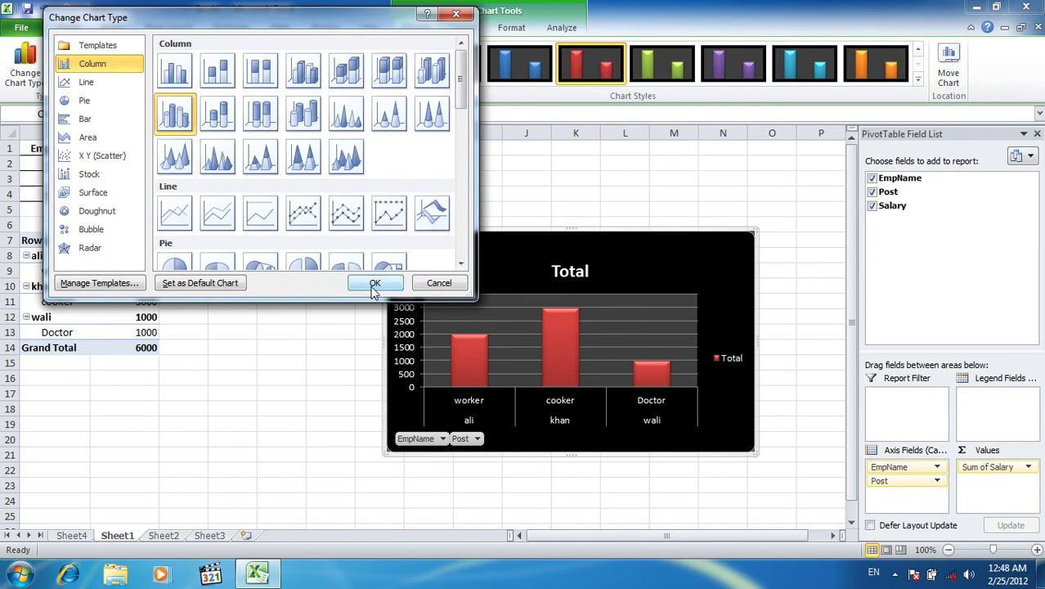
pyautogui.click(375, 284)
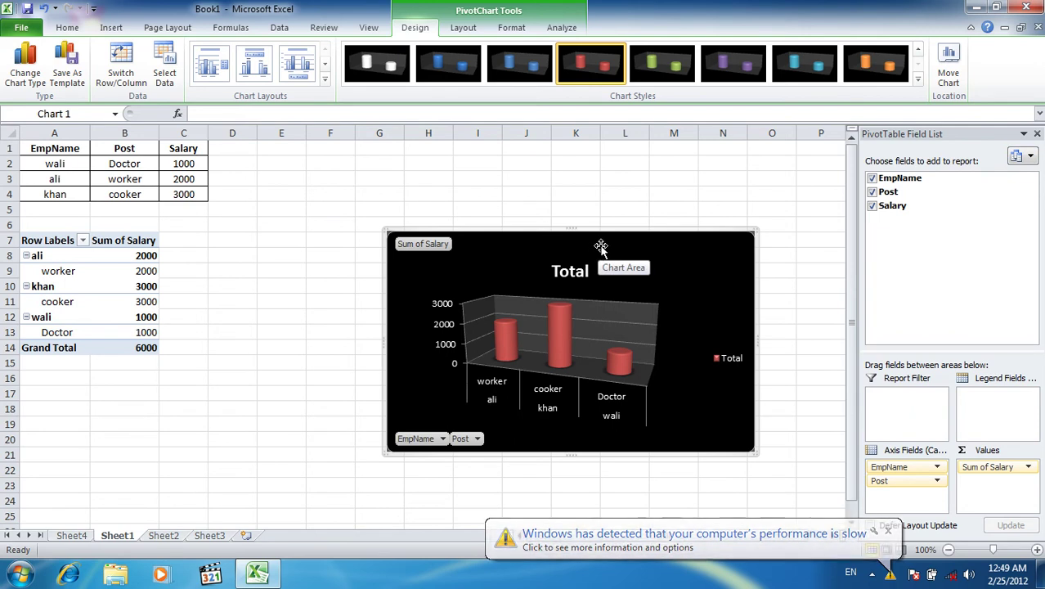
pyautogui.click(872, 192)
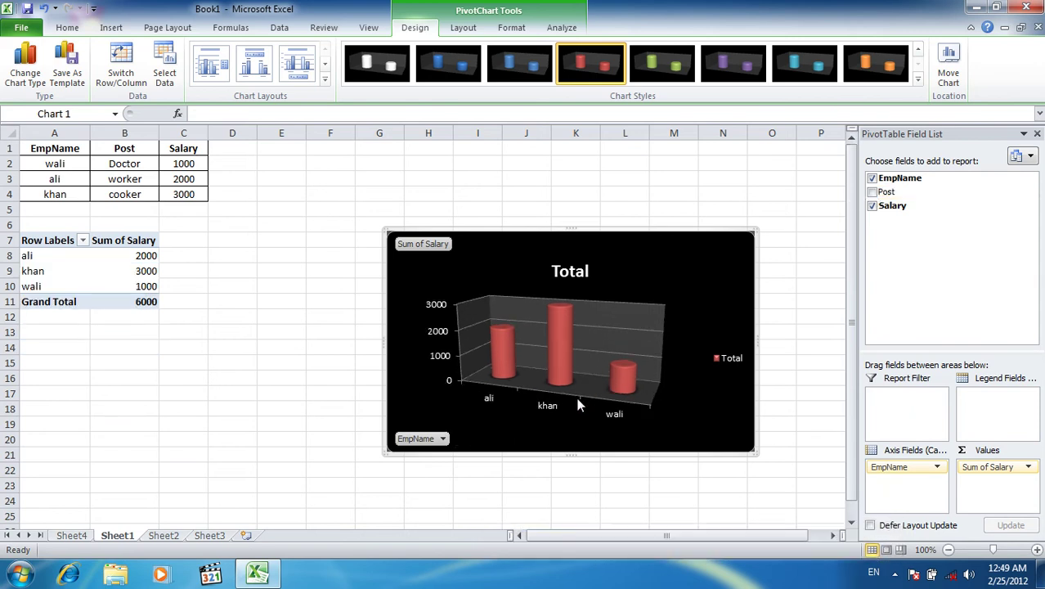
pyautogui.click(871, 178)
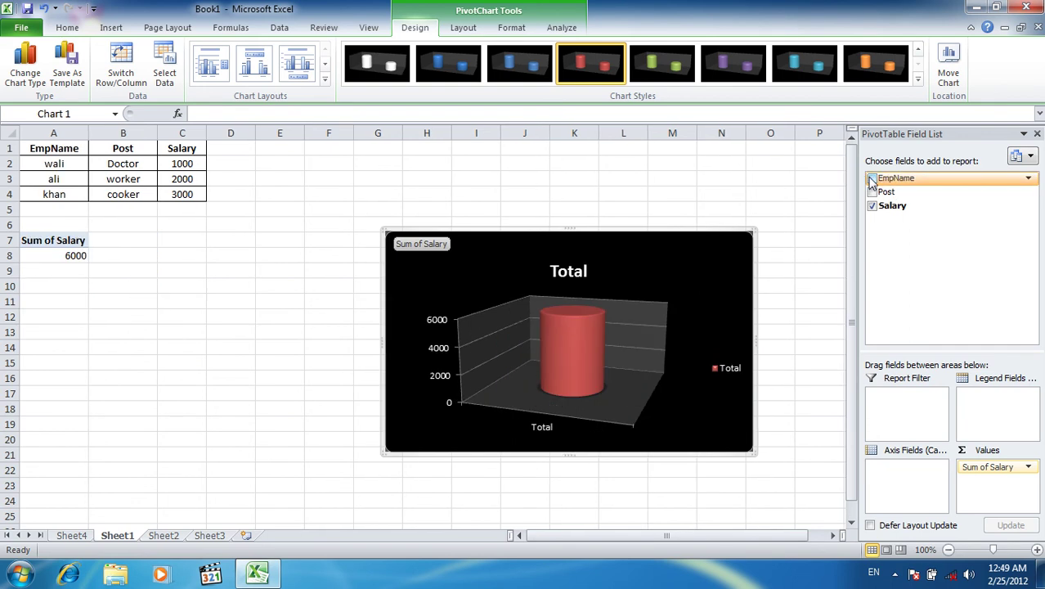
pyautogui.click(872, 179)
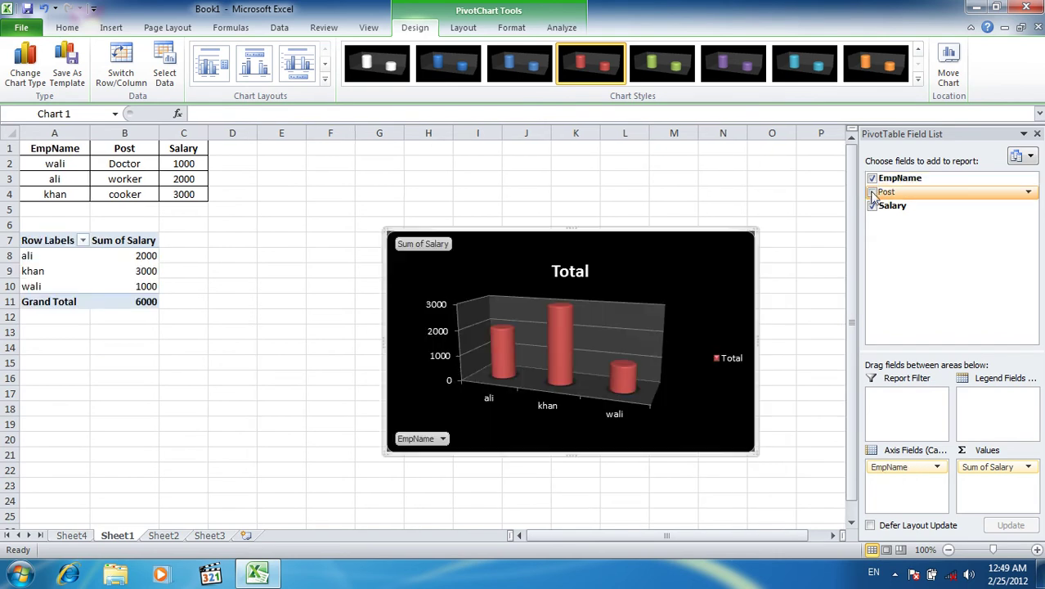
pyautogui.click(872, 206)
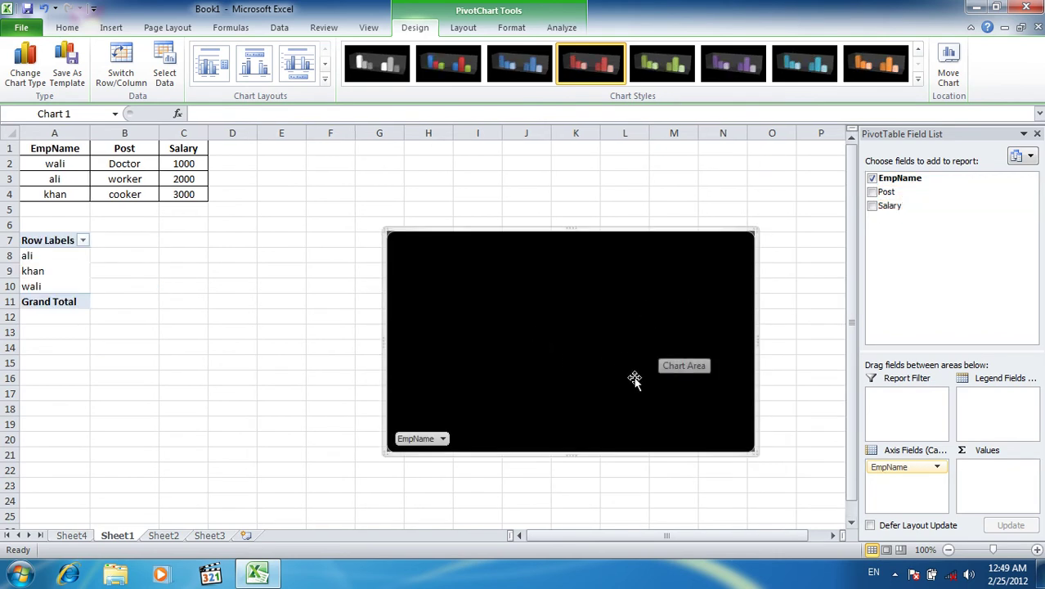
pyautogui.click(873, 206)
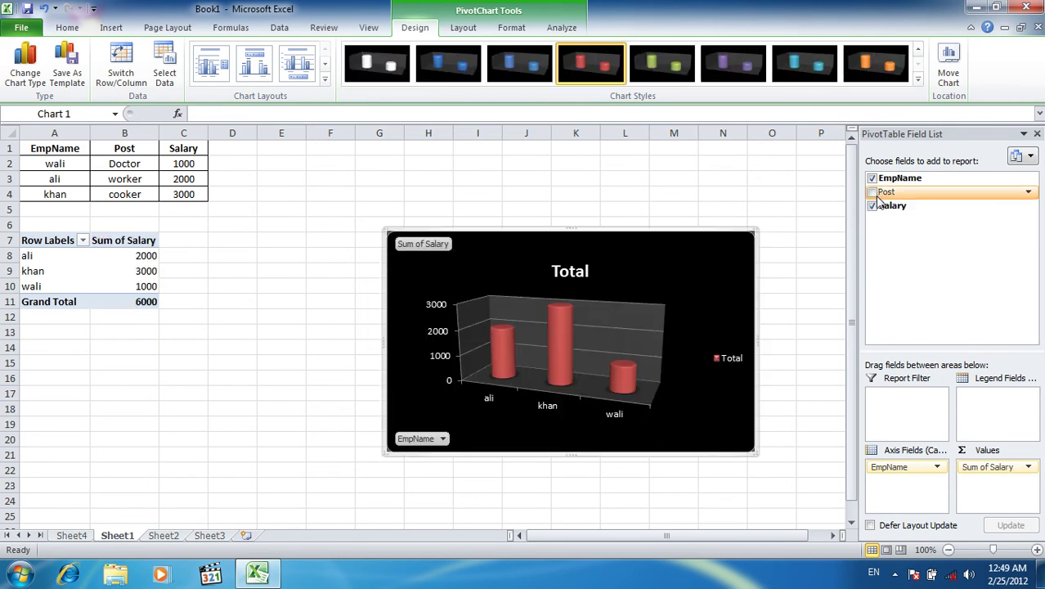
pyautogui.click(873, 192)
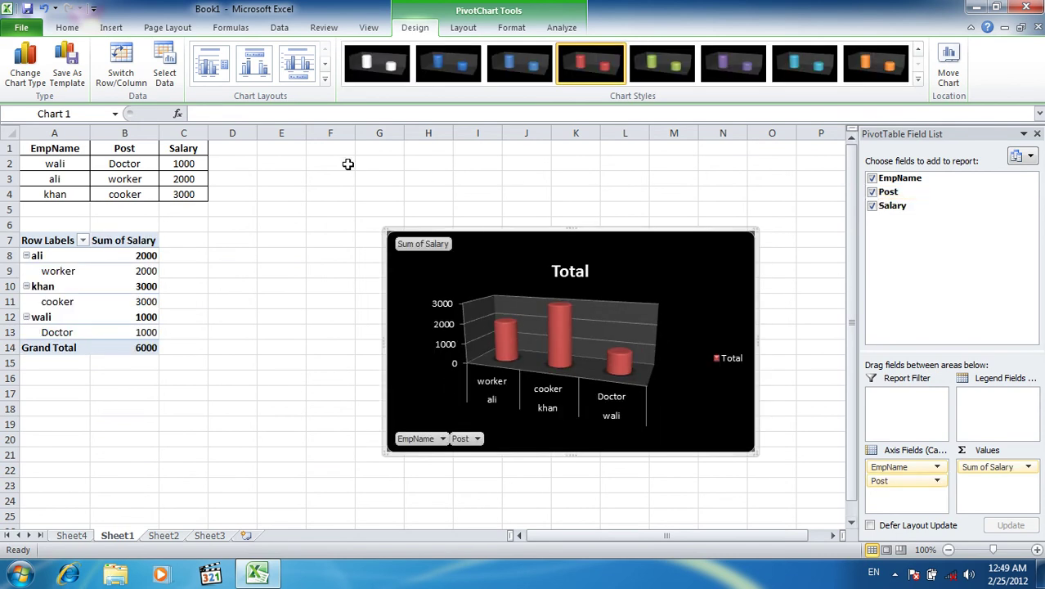
# Make range A1:C4 a table with headers, producing Table1.
pyautogui.click(111, 27)
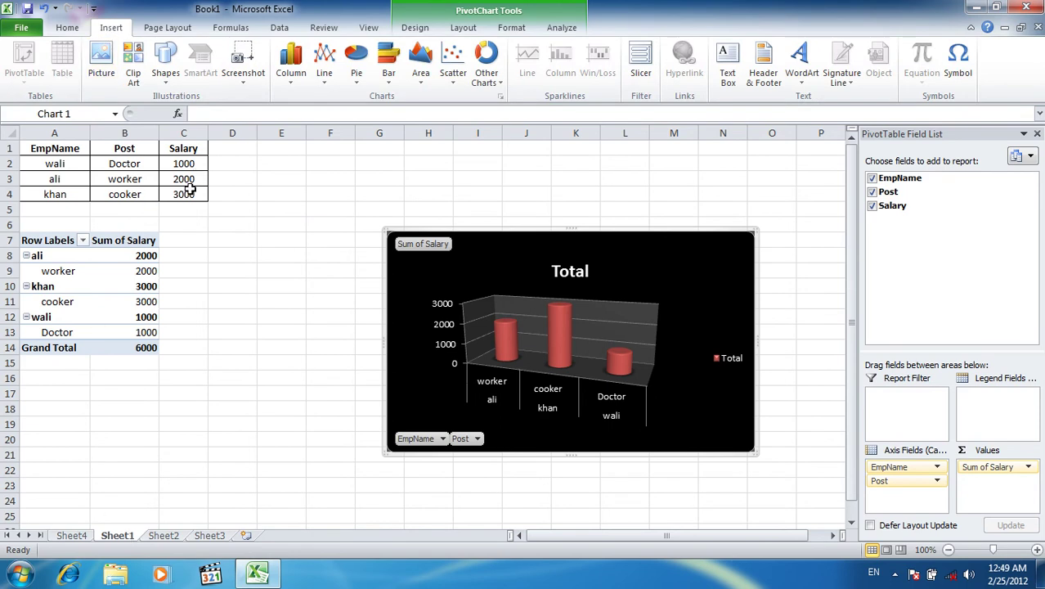
pyautogui.moveTo(187, 192); pyautogui.dragTo(54, 144)
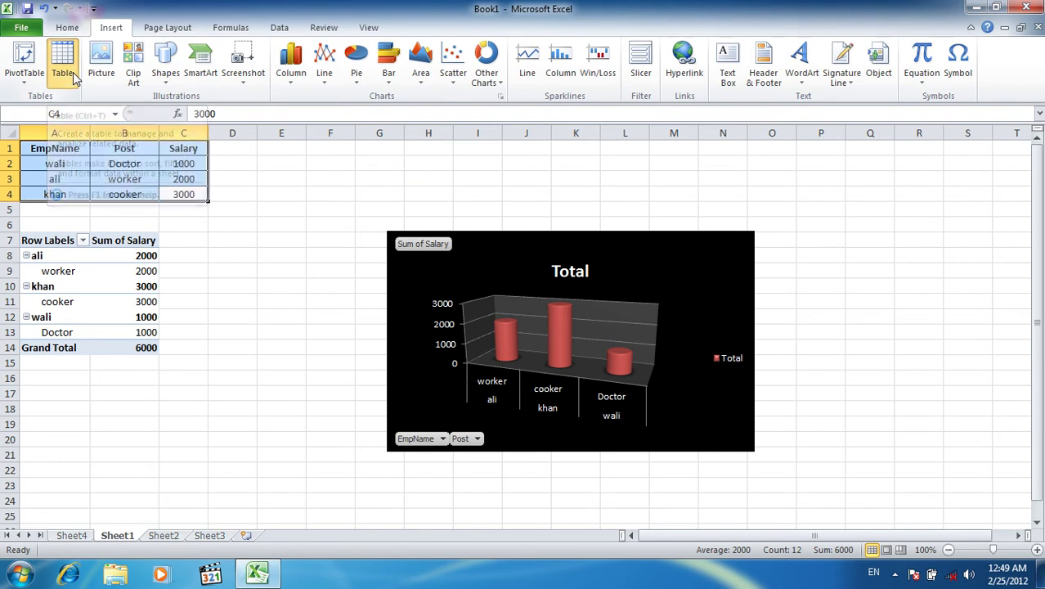
pyautogui.click(73, 72)
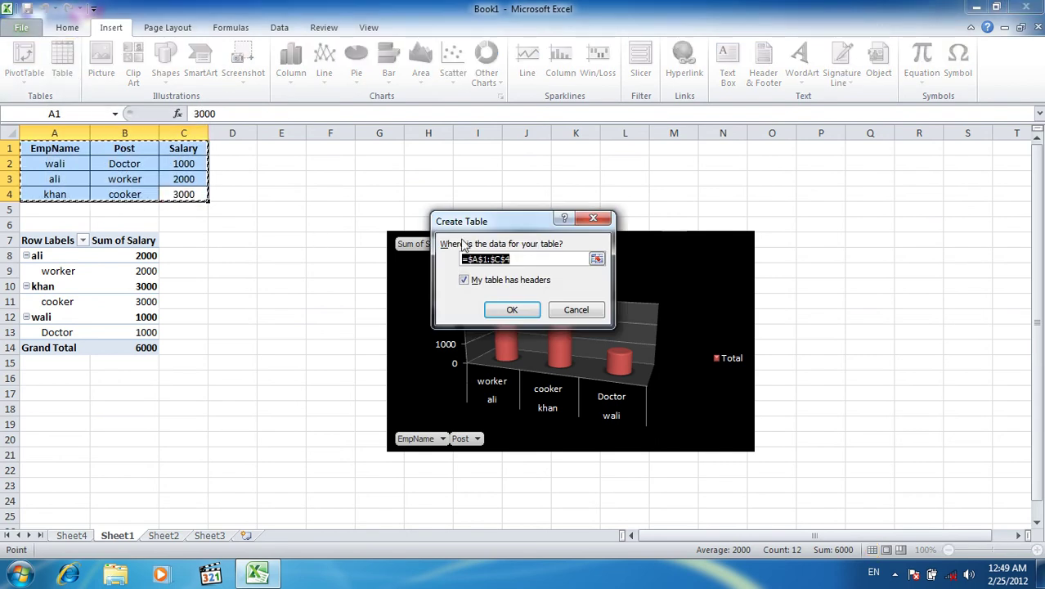
pyautogui.moveTo(467, 221); pyautogui.dragTo(369, 139)
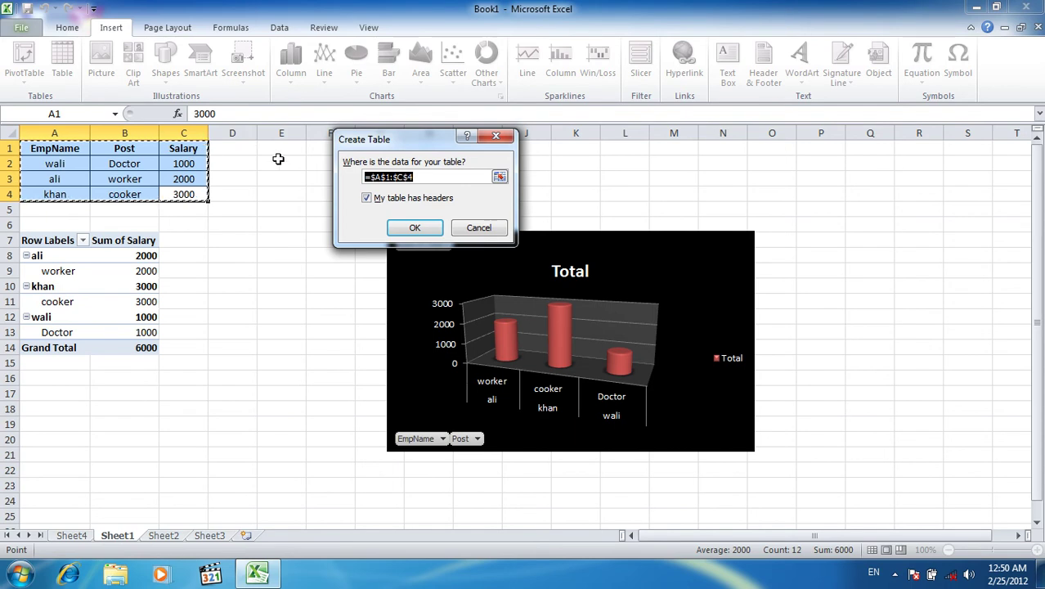
pyautogui.click(415, 226)
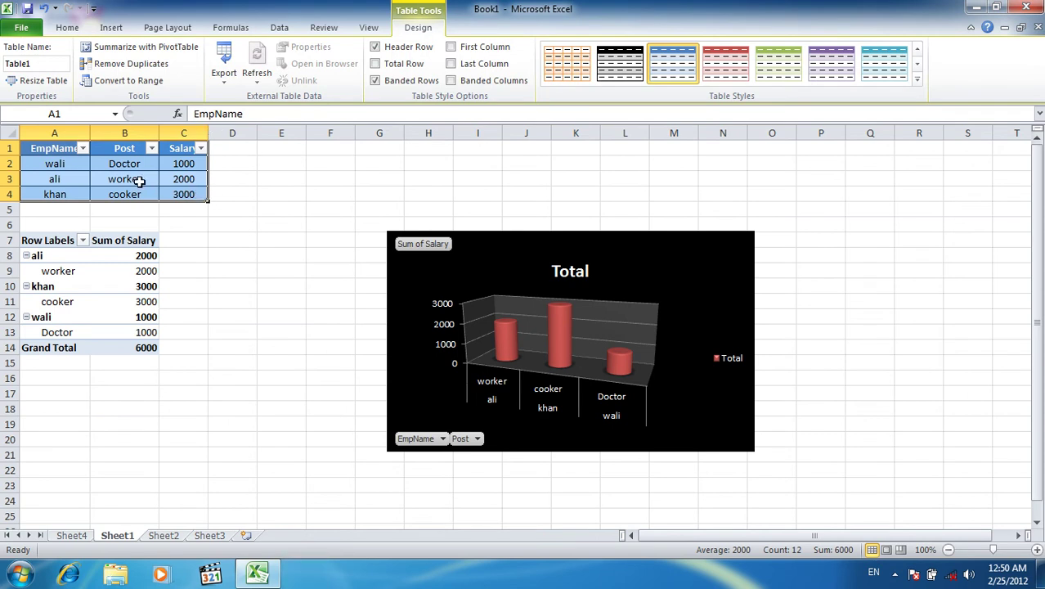
# Apply the red Light table style to Table1, toggling Header Row off and back on.
pyautogui.moveTo(43, 151); pyautogui.dragTo(188, 195)
pyautogui.click(918, 80)
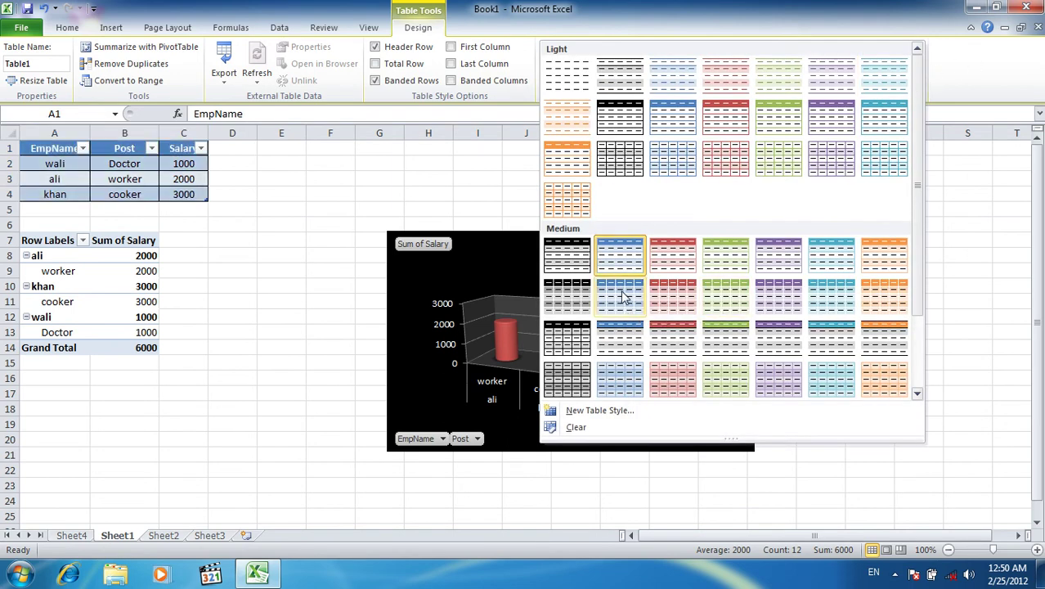
pyautogui.click(724, 120)
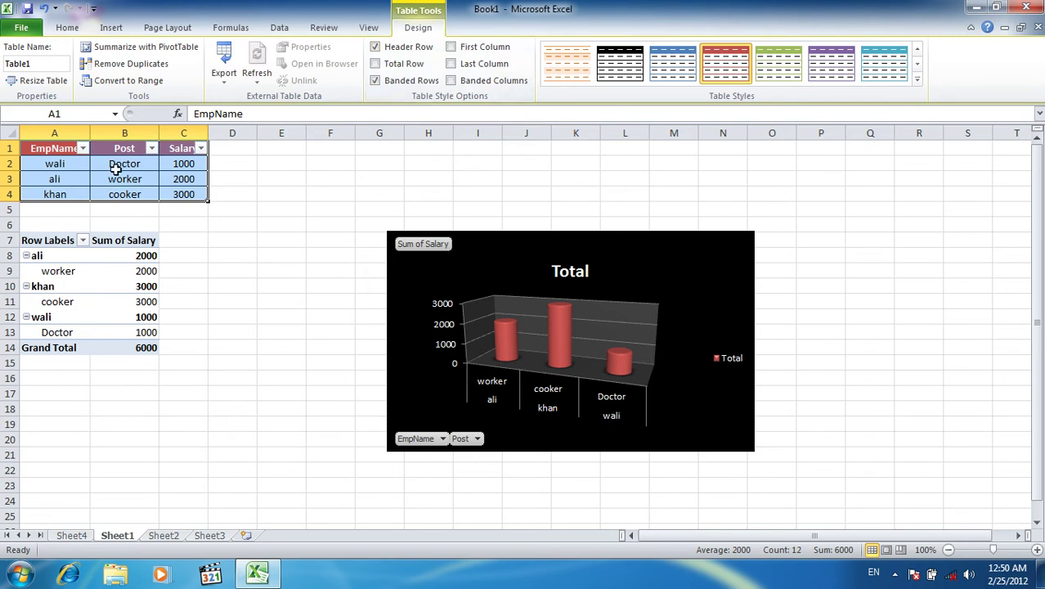
pyautogui.click(375, 49)
pyautogui.click(375, 49)
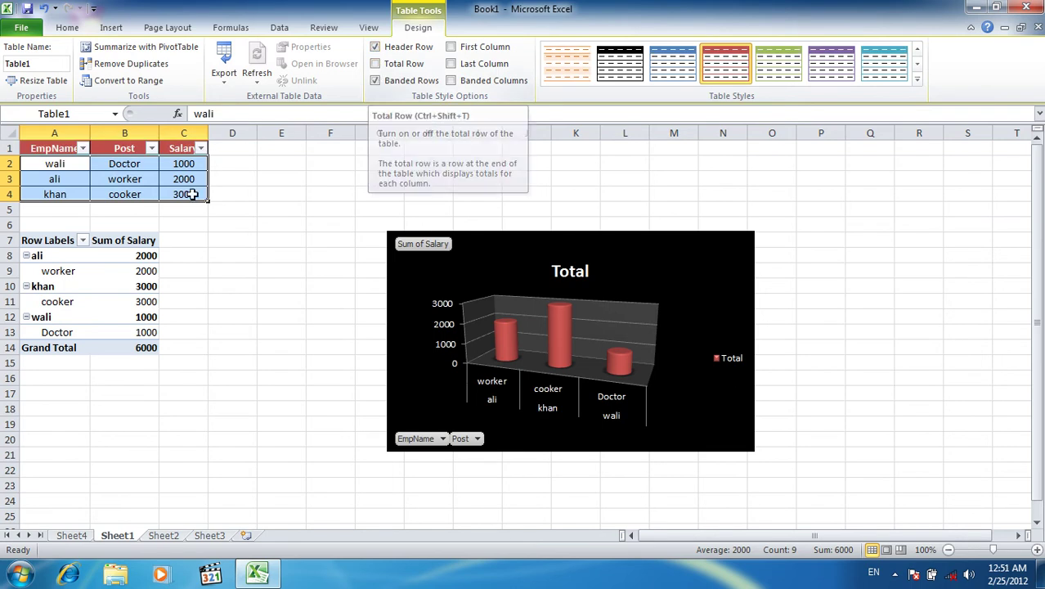
# Add a Total row summing Salary to 6000, then reselect the whole table A1:C5.
pyautogui.click(376, 63)
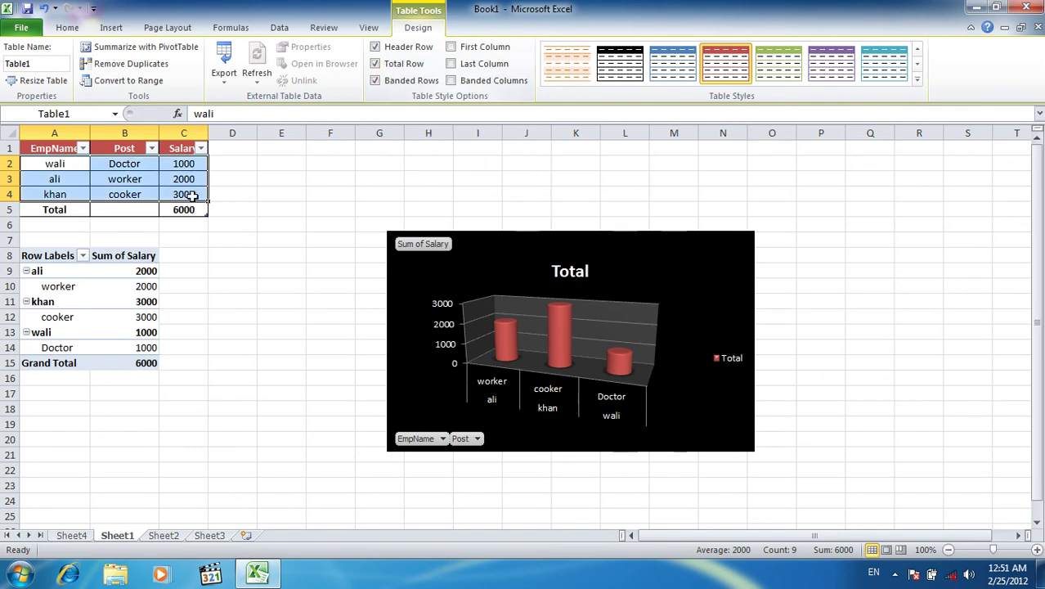
pyautogui.click(133, 193)
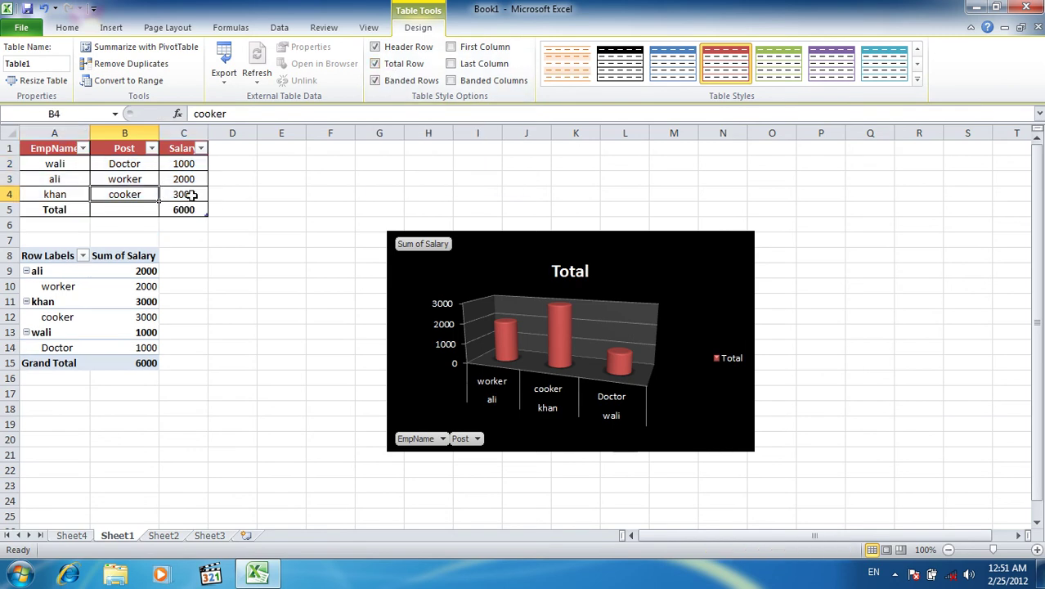
pyautogui.click(401, 83)
pyautogui.moveTo(190, 208); pyautogui.dragTo(68, 140)
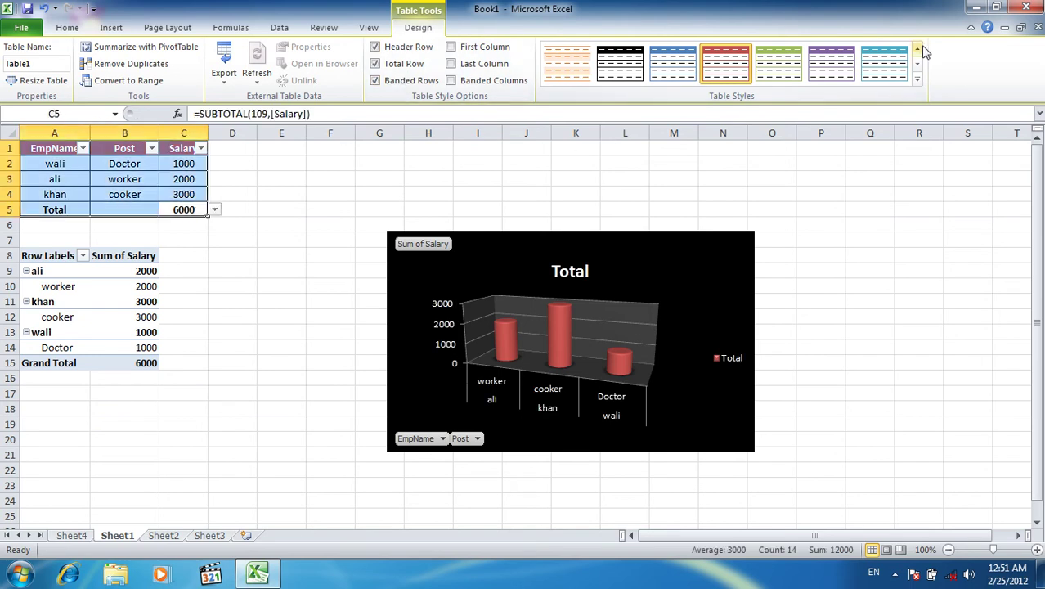
pyautogui.click(917, 80)
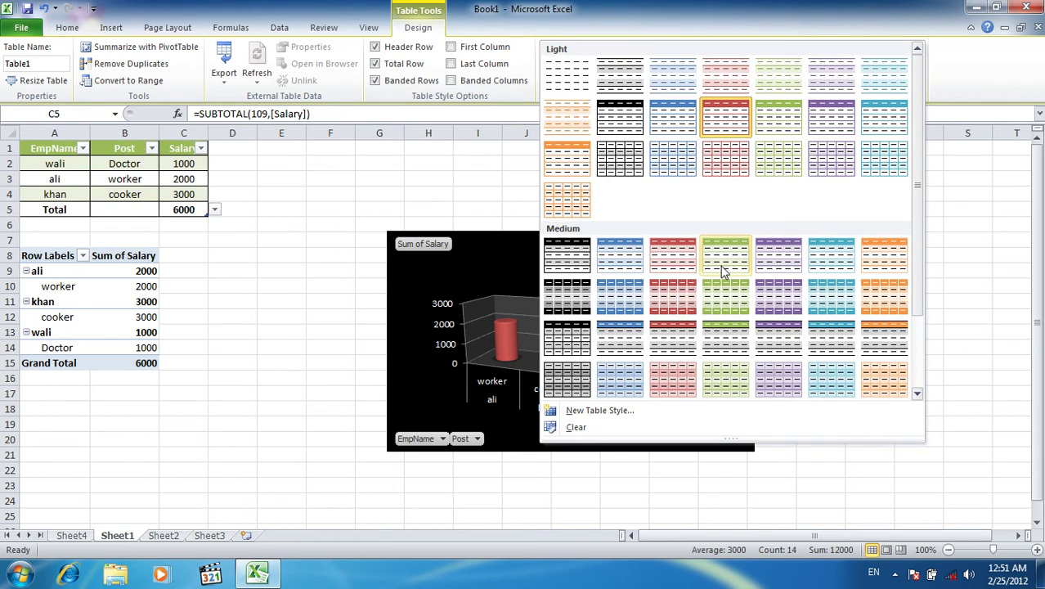
pyautogui.click(257, 214)
pyautogui.click(173, 194)
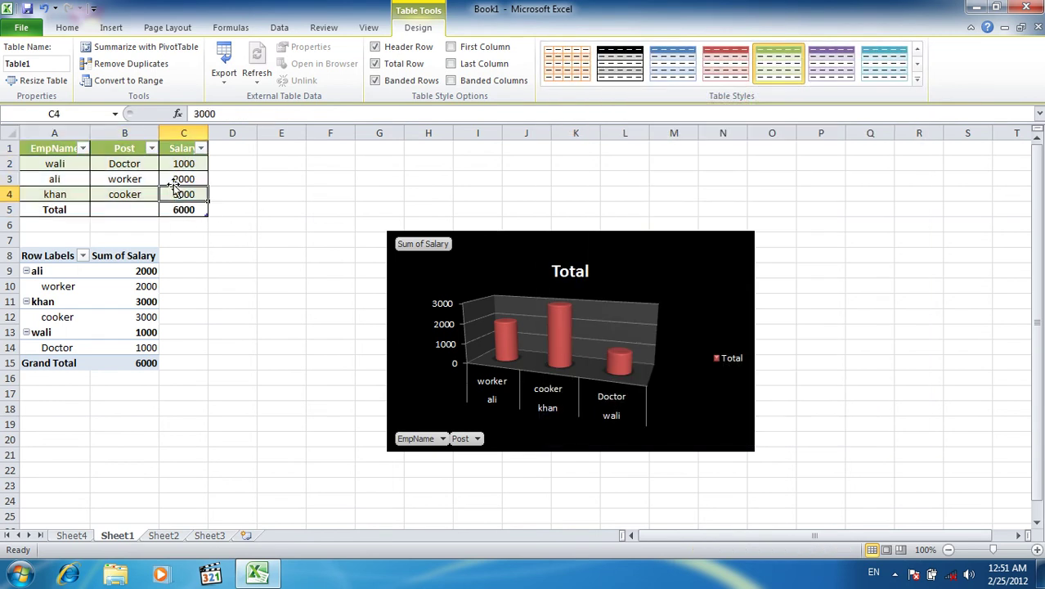
pyautogui.click(175, 168)
pyautogui.moveTo(174, 211); pyautogui.dragTo(49, 151)
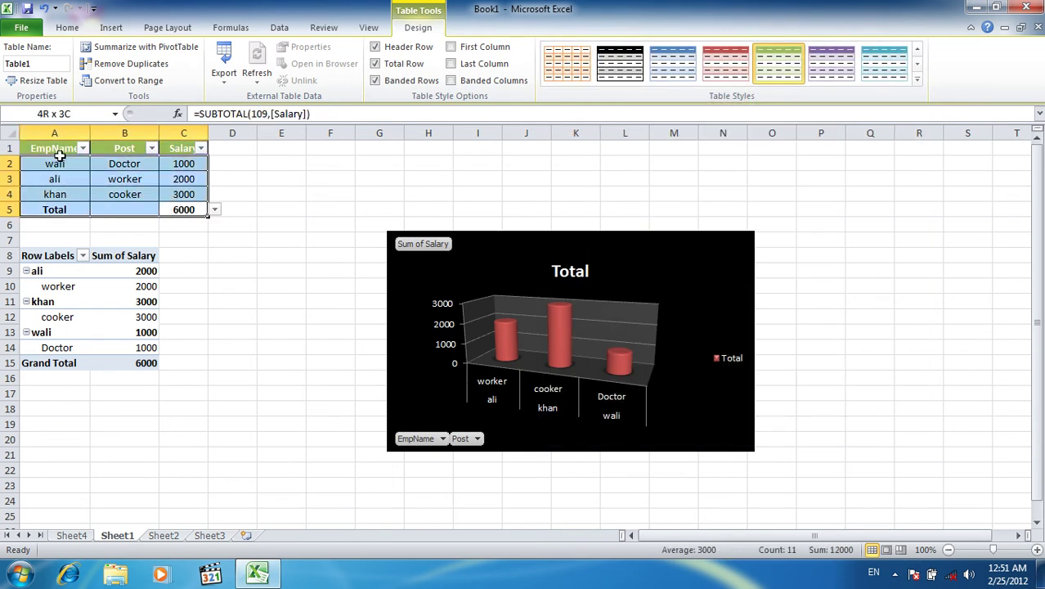
# Keep Banded Rows and turn on bold First Column, Last Column and Banded Columns.
pyautogui.click(426, 86)
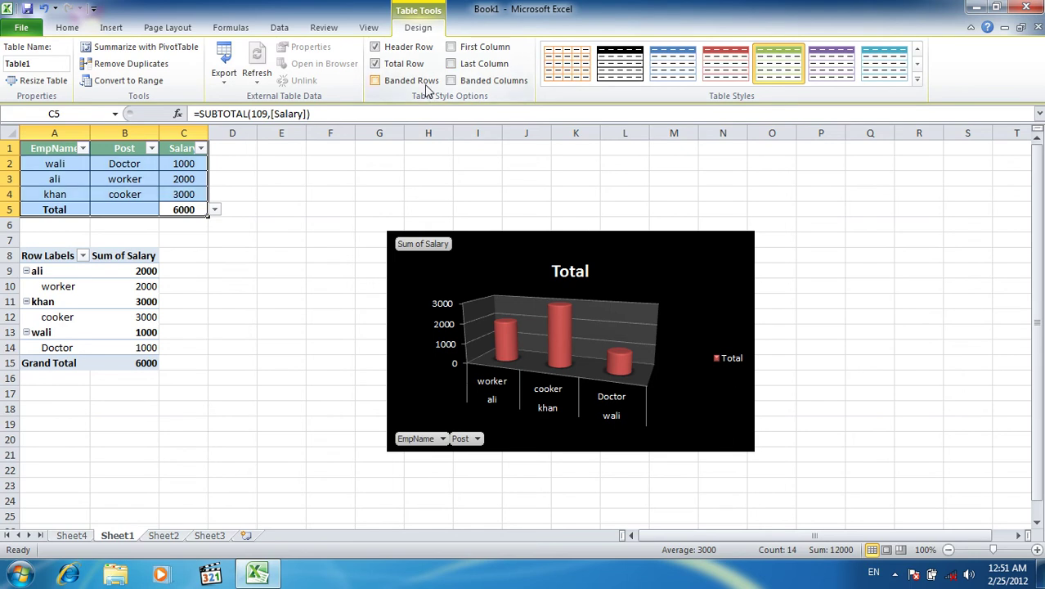
pyautogui.click(125, 196)
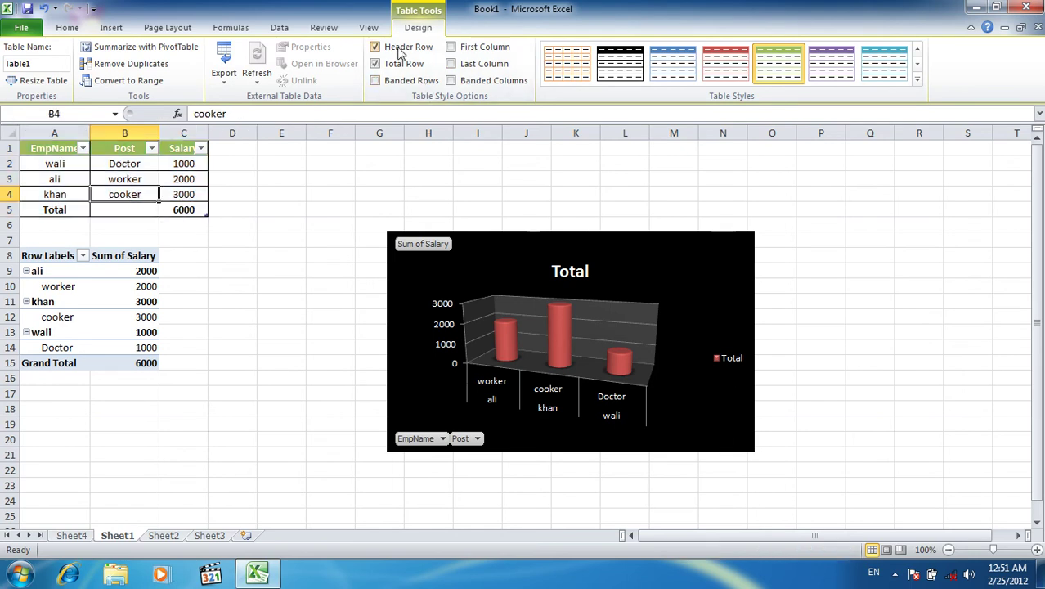
pyautogui.click(394, 85)
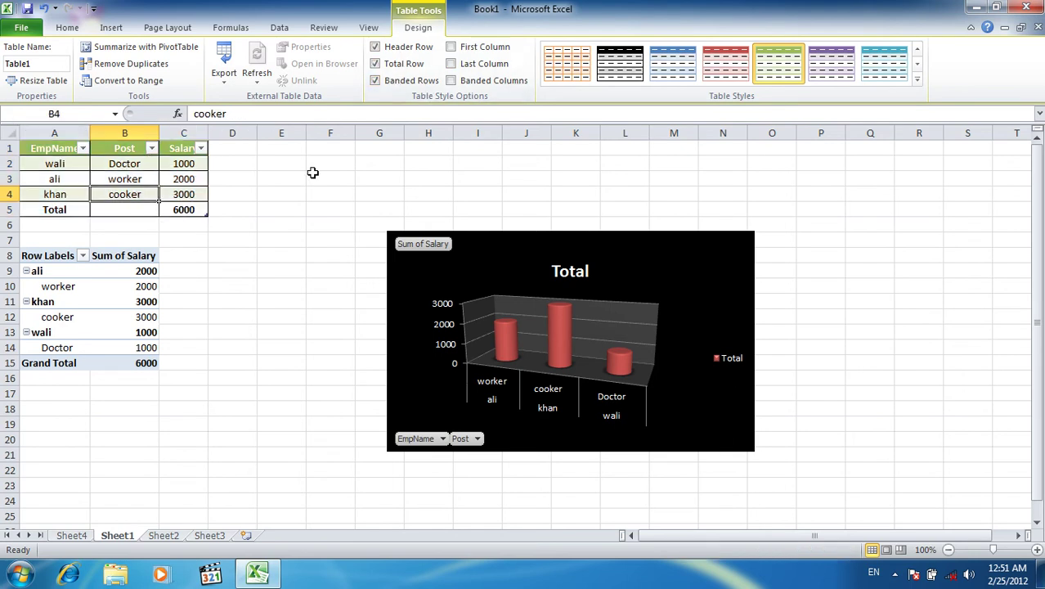
pyautogui.click(470, 48)
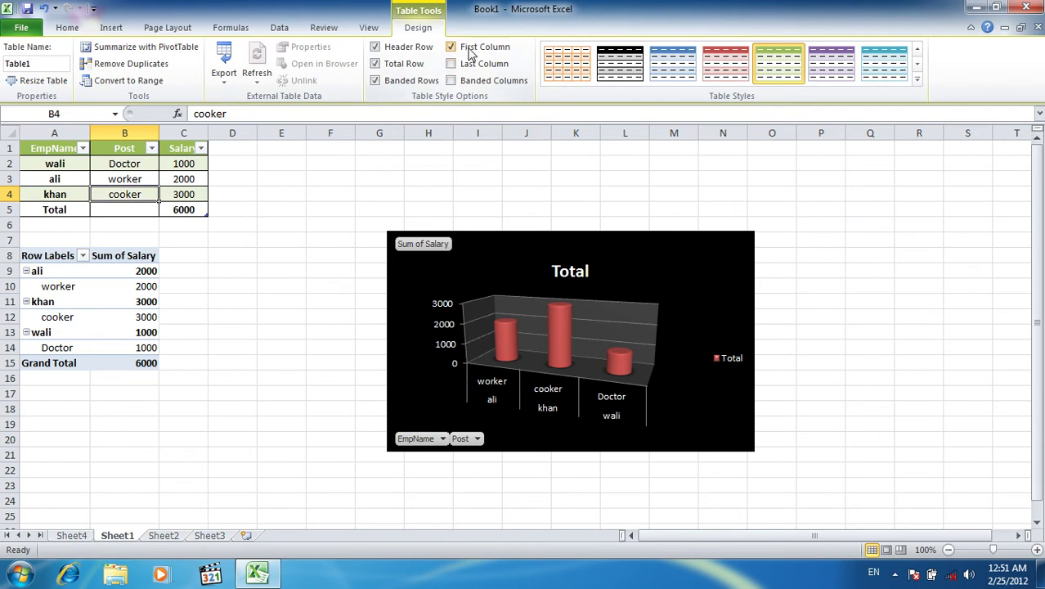
pyautogui.click(472, 65)
pyautogui.click(472, 83)
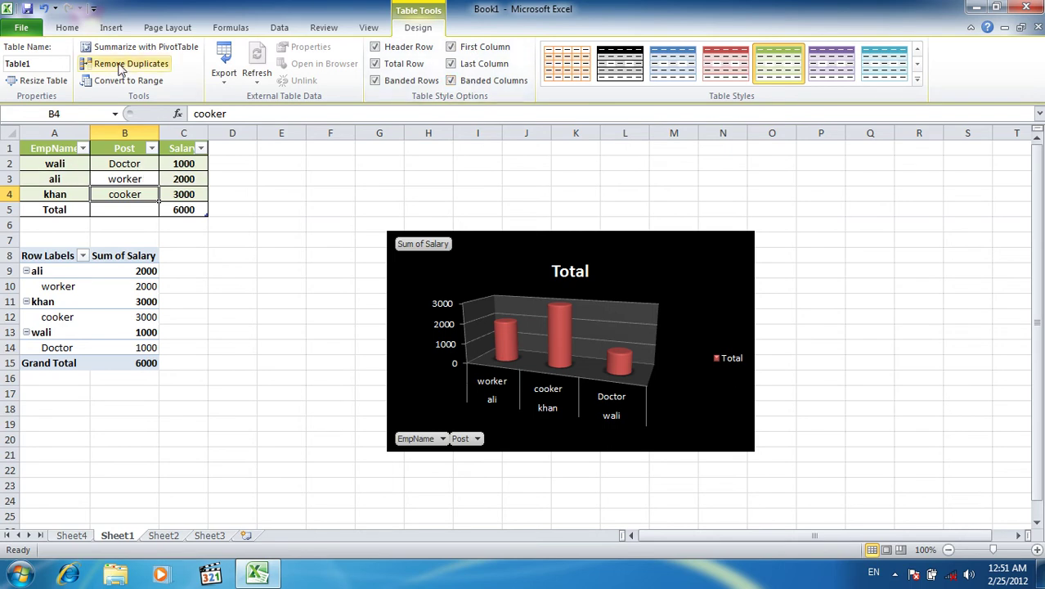
# Restyle the table with a blue medium style via Home > Format as Table.
pyautogui.click(110, 27)
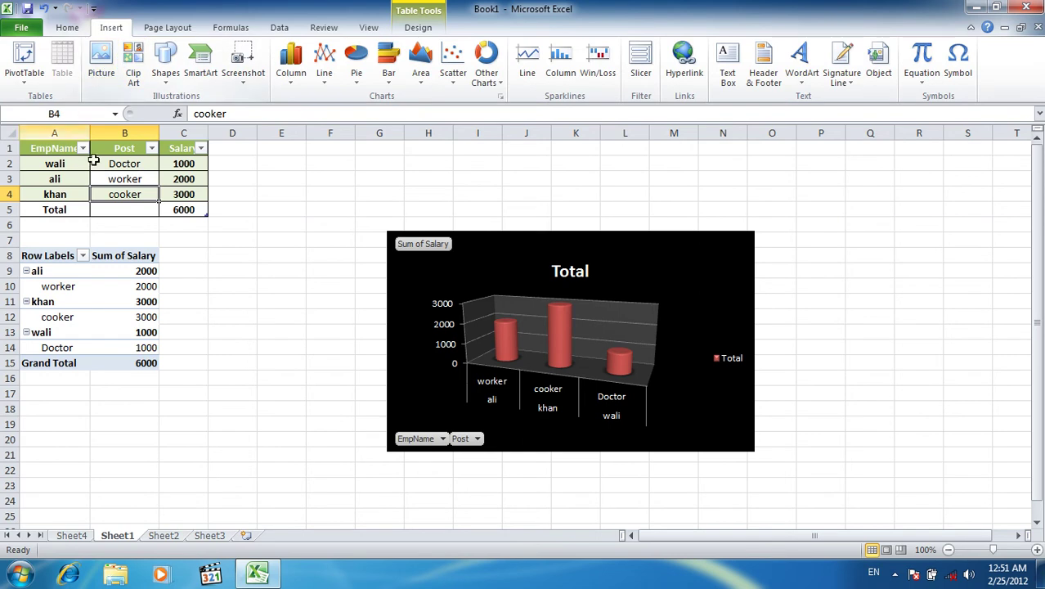
pyautogui.moveTo(176, 209); pyautogui.dragTo(59, 148)
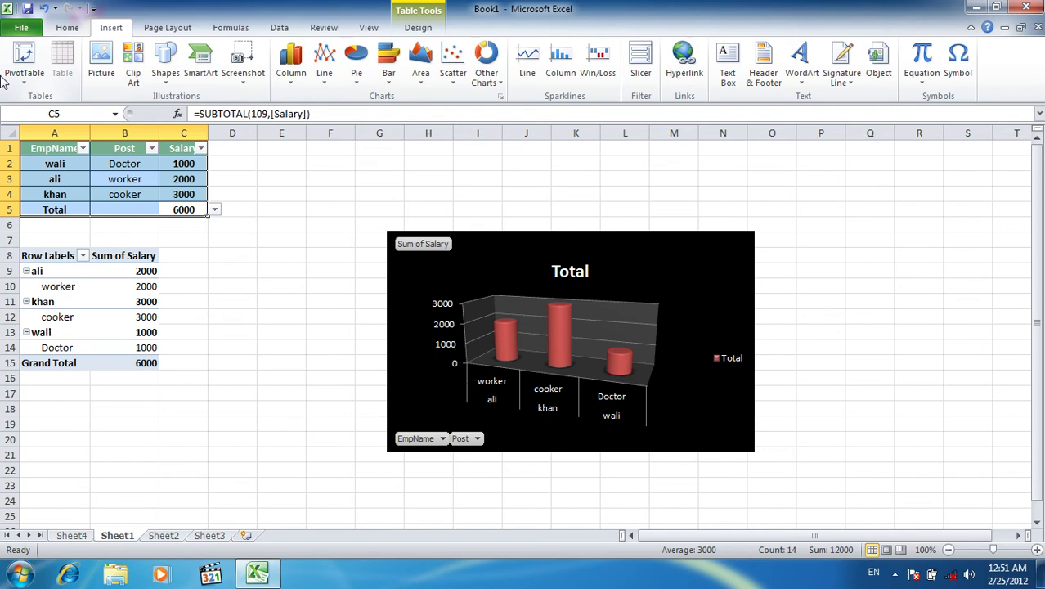
pyautogui.click(68, 32)
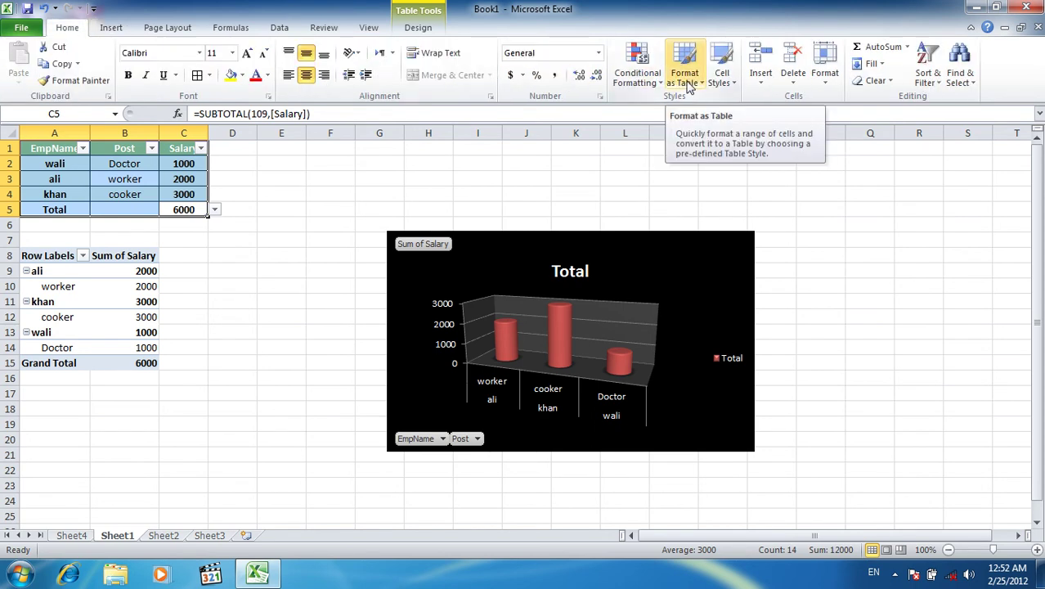
pyautogui.click(685, 82)
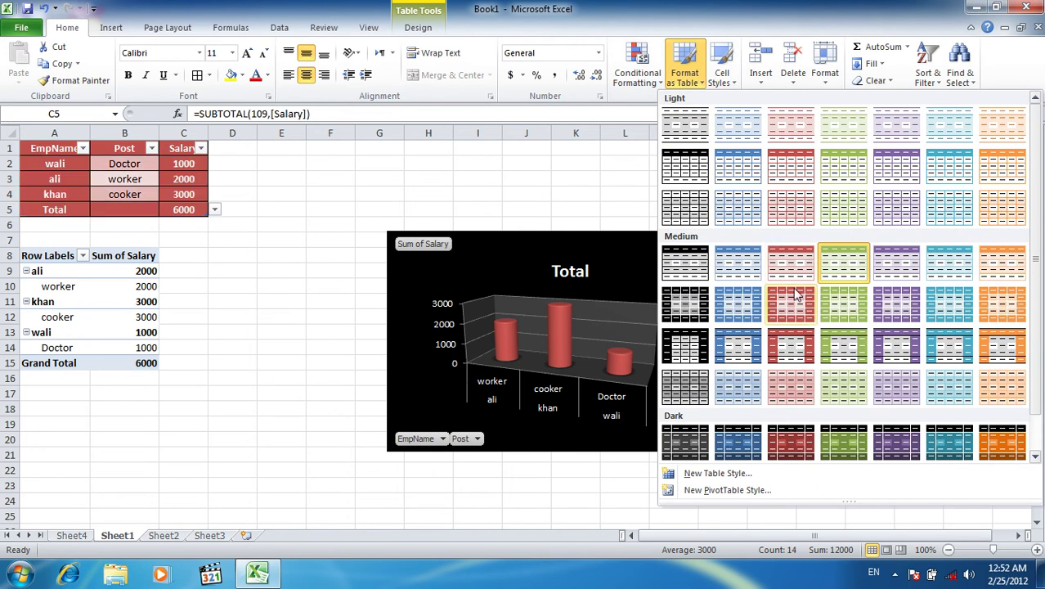
pyautogui.click(738, 302)
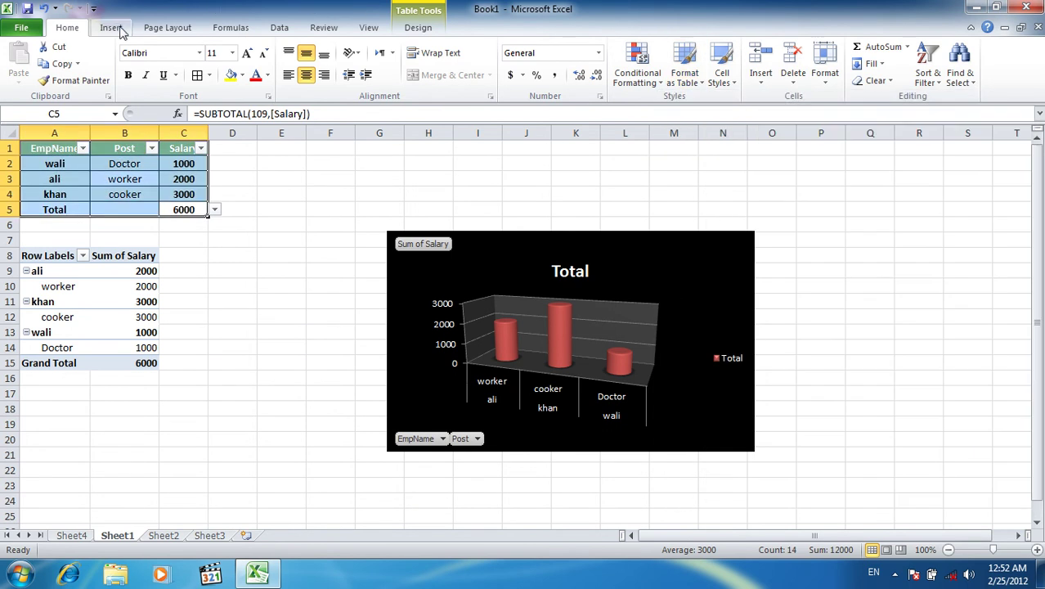
pyautogui.click(111, 28)
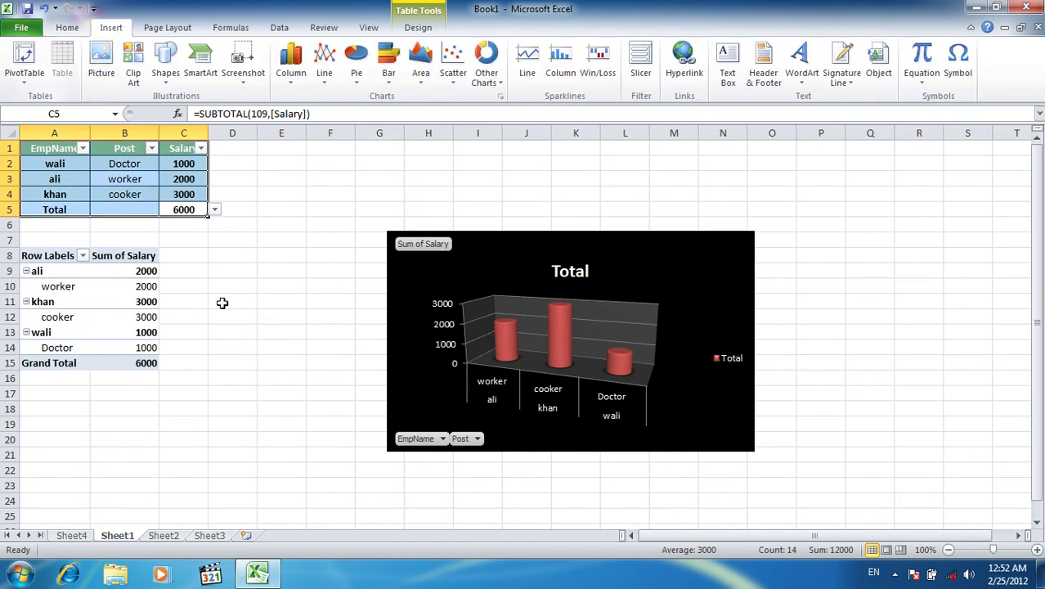
pyautogui.click(222, 303)
# On Sheet2, insert the Tulips picture from Sample Pictures, then delete it again.
pyautogui.click(164, 535)
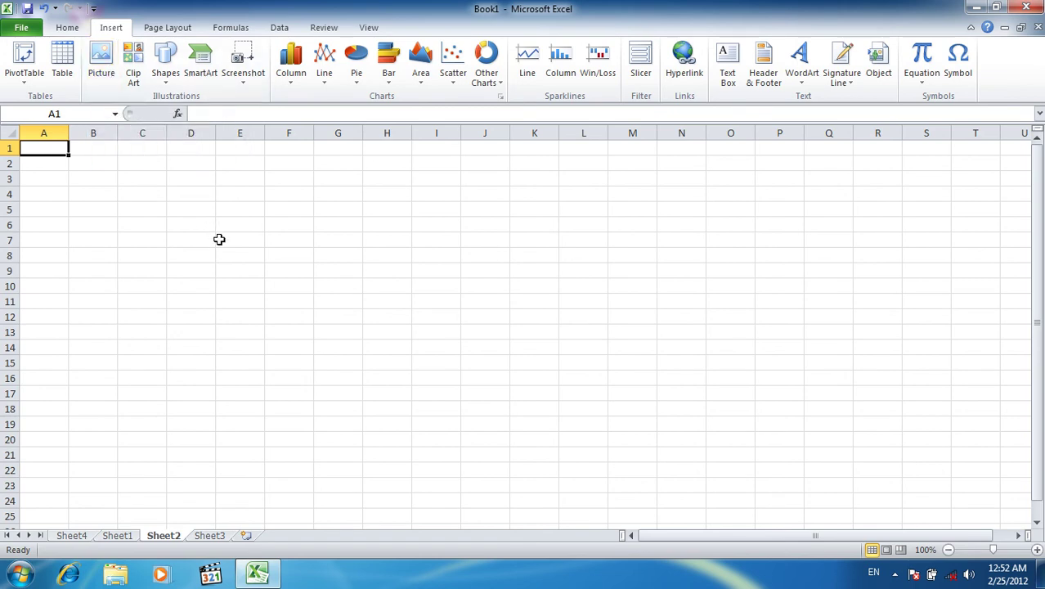
pyautogui.click(113, 84)
pyautogui.click(105, 62)
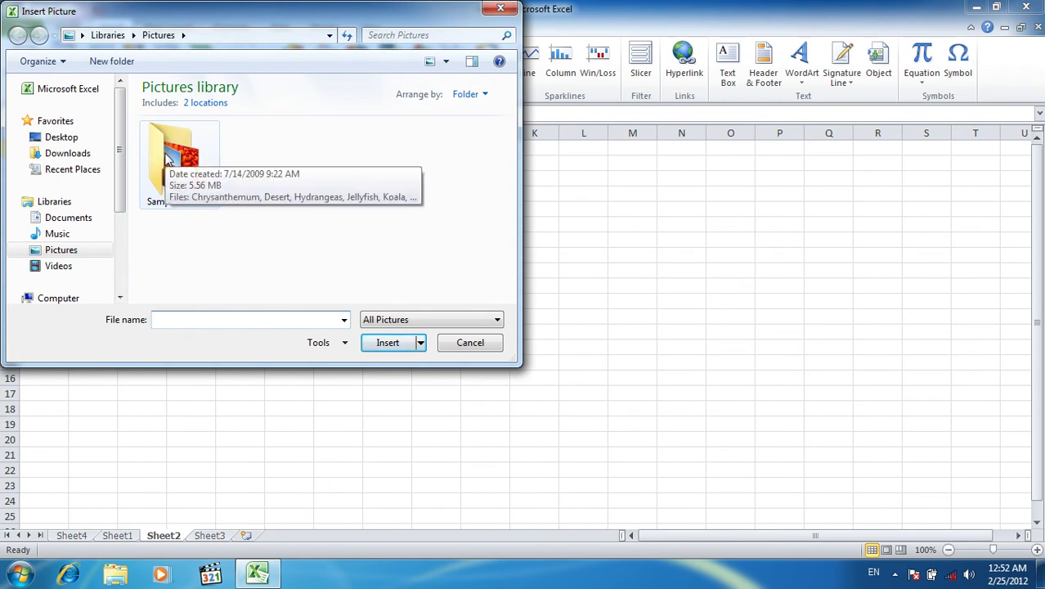
pyautogui.doubleClick(165, 153)
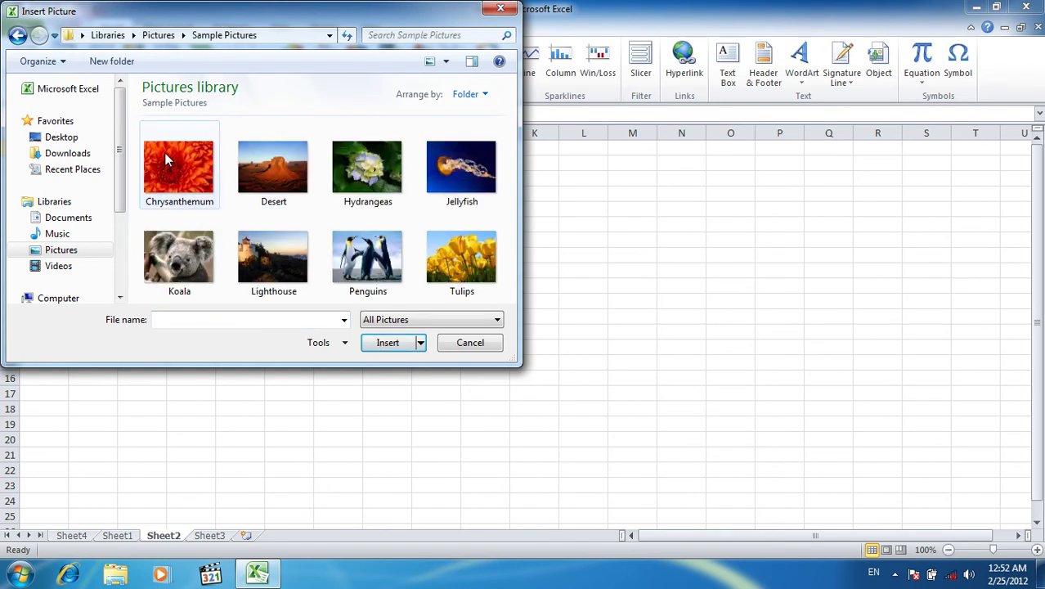
pyautogui.click(470, 263)
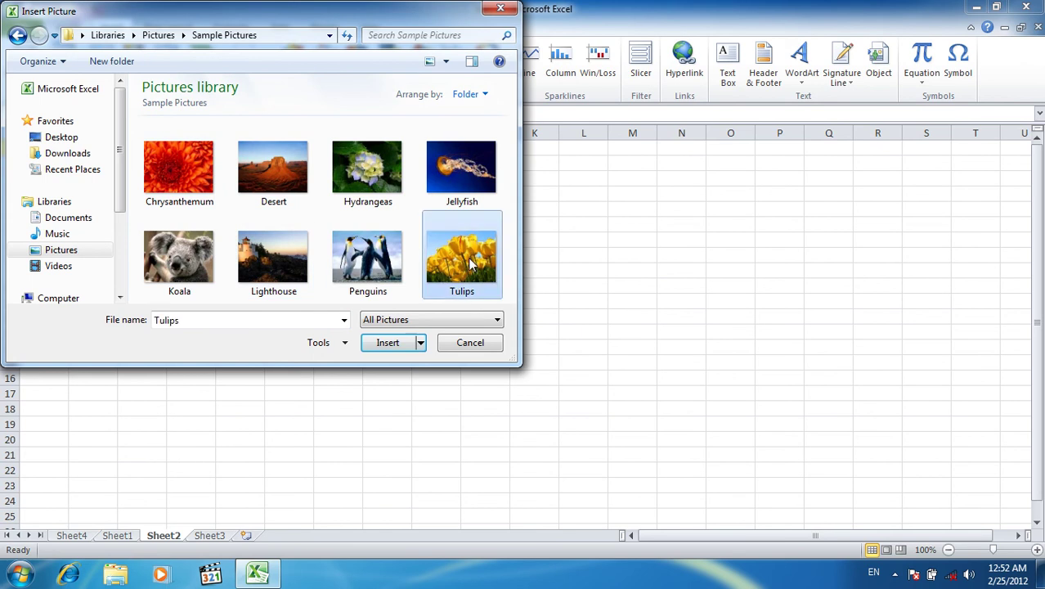
pyautogui.click(398, 347)
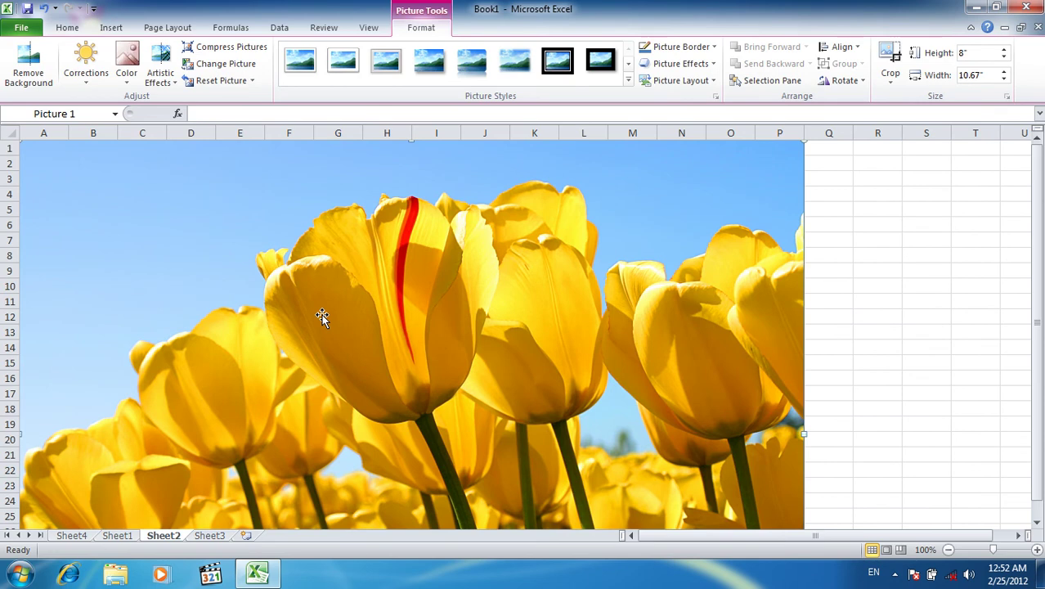
pyautogui.press('Delete')
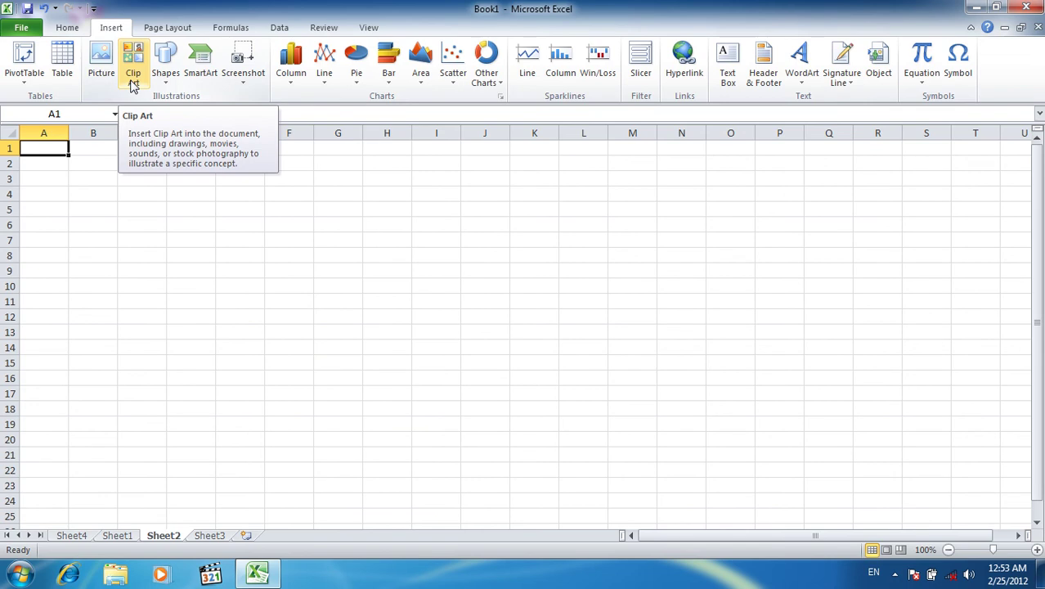
# Search clip art for 'computer' and insert the woman-at-computer and businessman images.
pyautogui.click(134, 85)
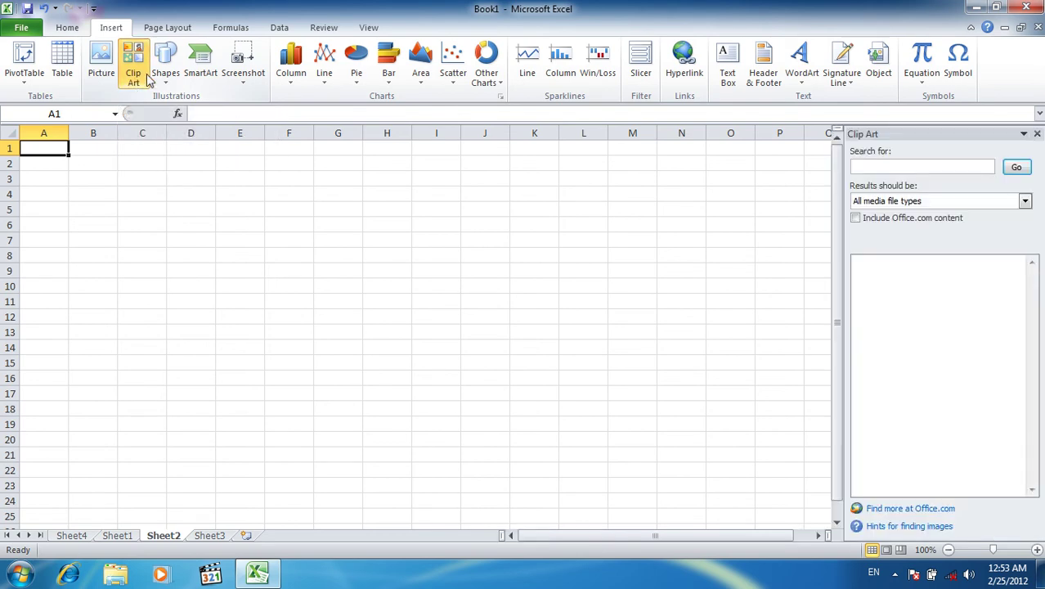
pyautogui.click(885, 168)
pyautogui.write('computer')
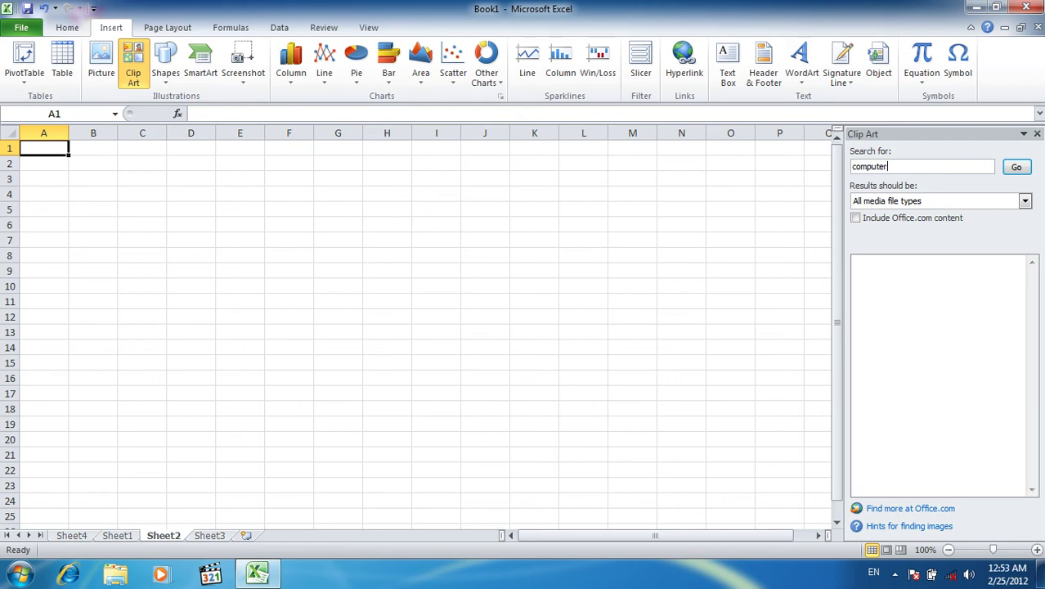
pyautogui.click(1016, 167)
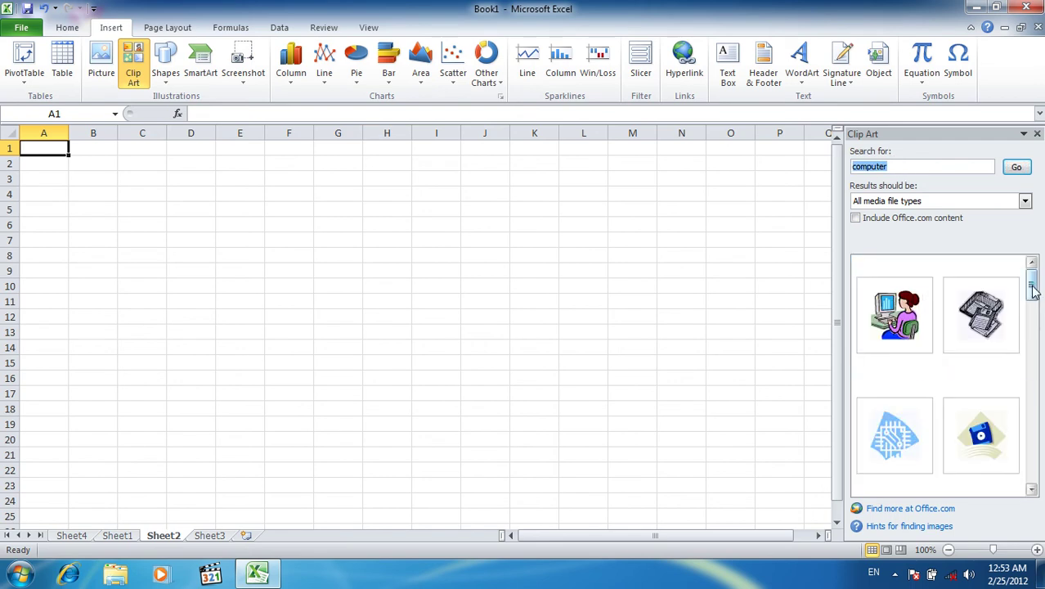
pyautogui.scroll(-5, 1034, 391)
pyautogui.scroll(5, 1034, 391)
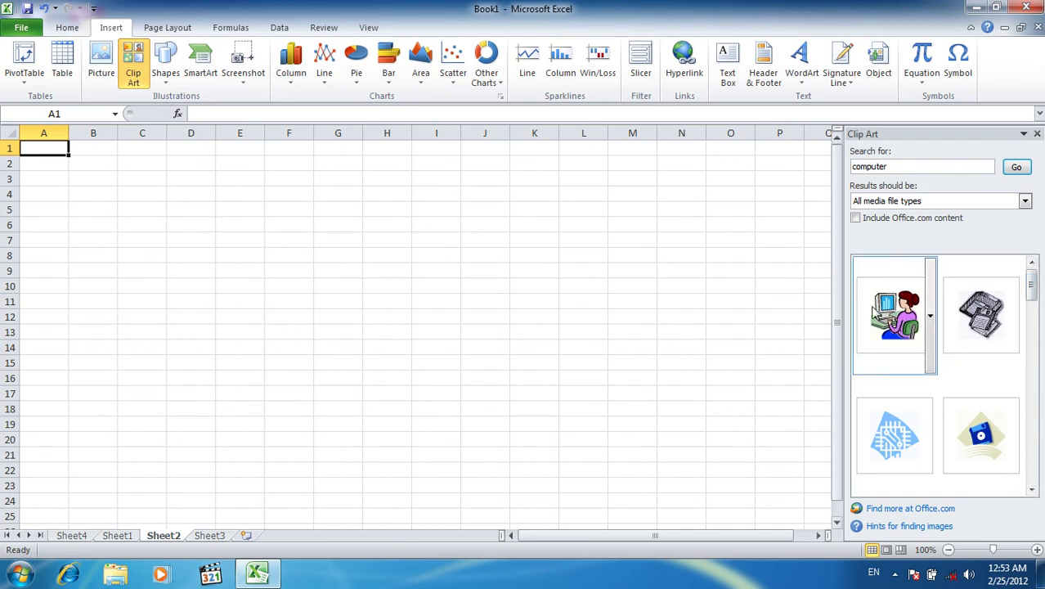
pyautogui.click(898, 321)
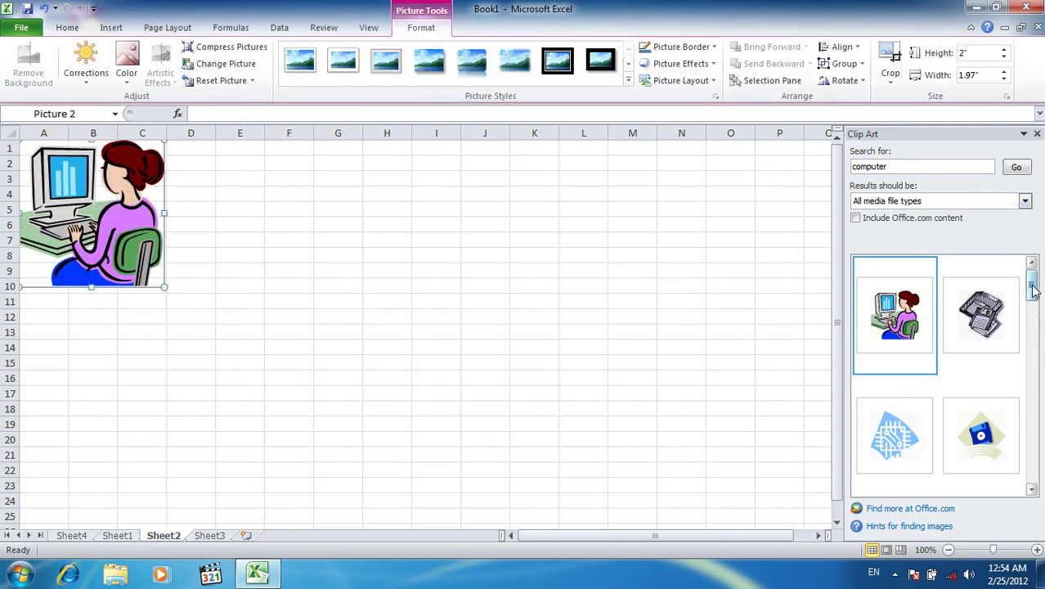
pyautogui.moveTo(1033, 291); pyautogui.dragTo(1034, 345)
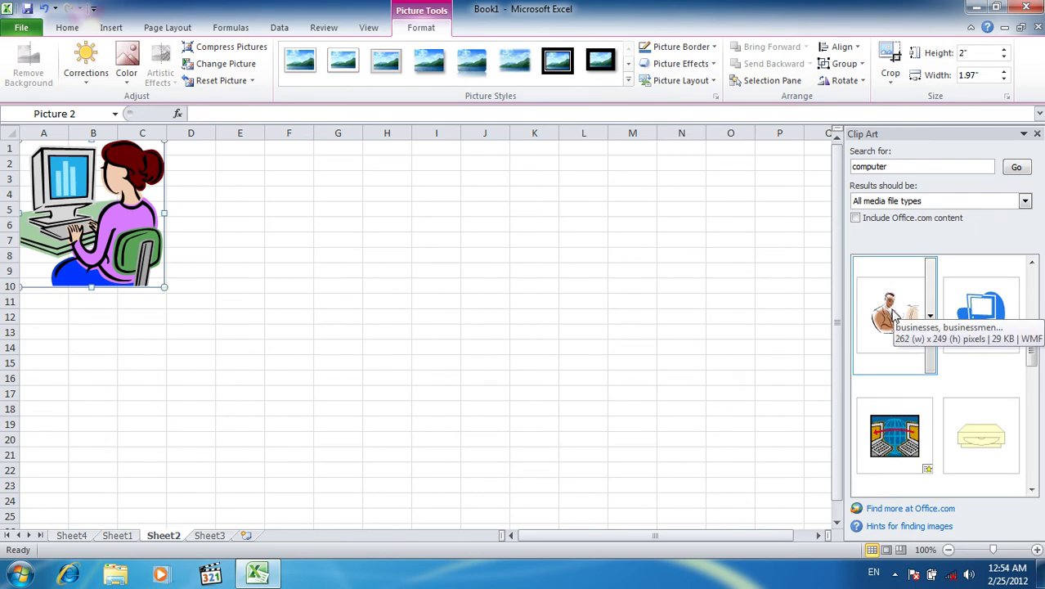
pyautogui.click(894, 315)
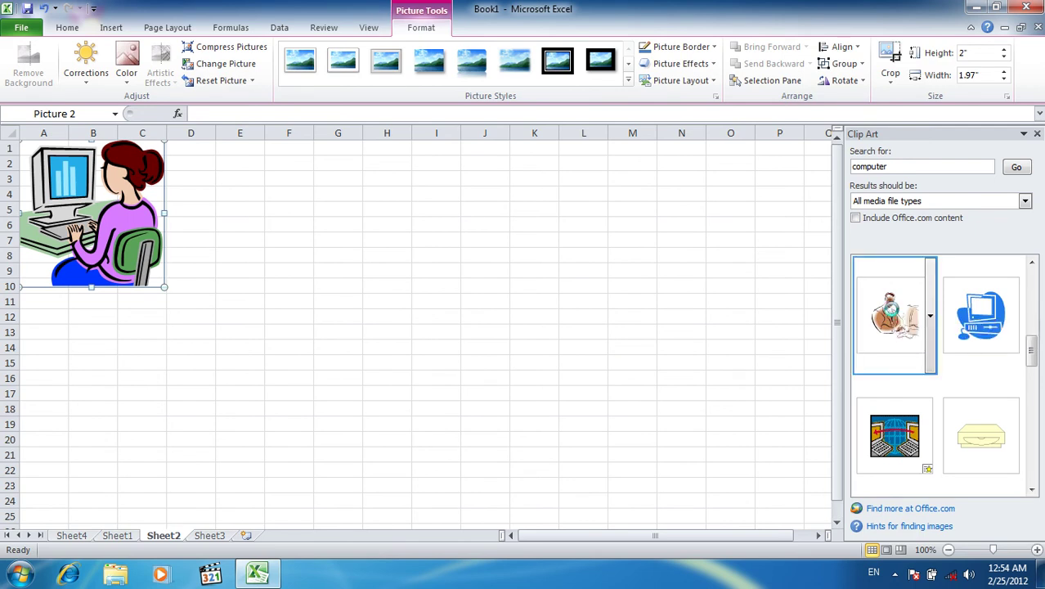
pyautogui.click(1037, 133)
# Delete the businessman and woman clip-art pictures from the sheet.
pyautogui.moveTo(92, 227); pyautogui.dragTo(390, 243)
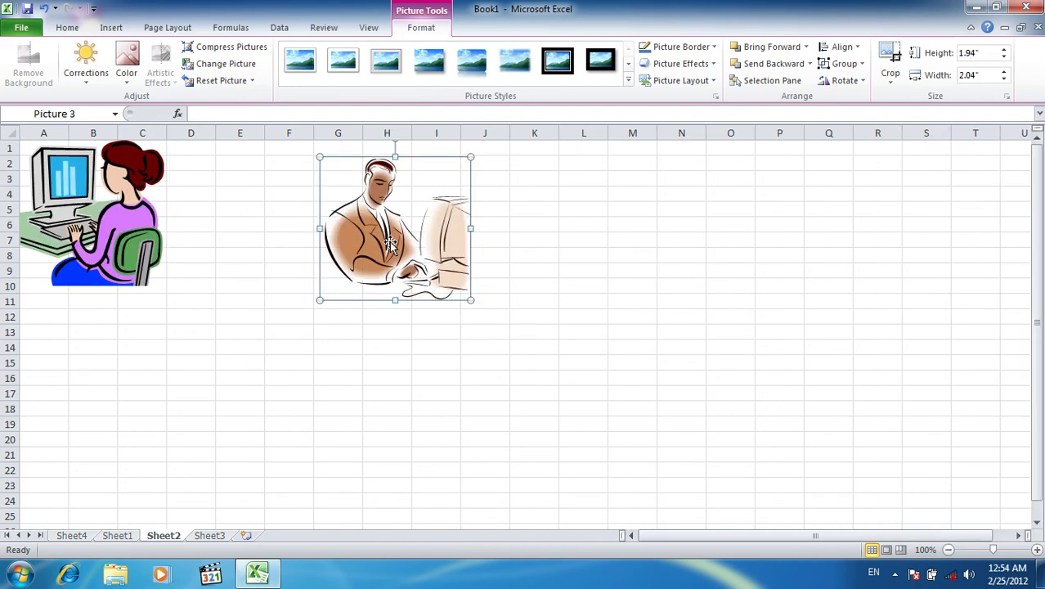
pyautogui.press('Delete')
pyautogui.click(72, 225)
pyautogui.doubleClick(72, 225)
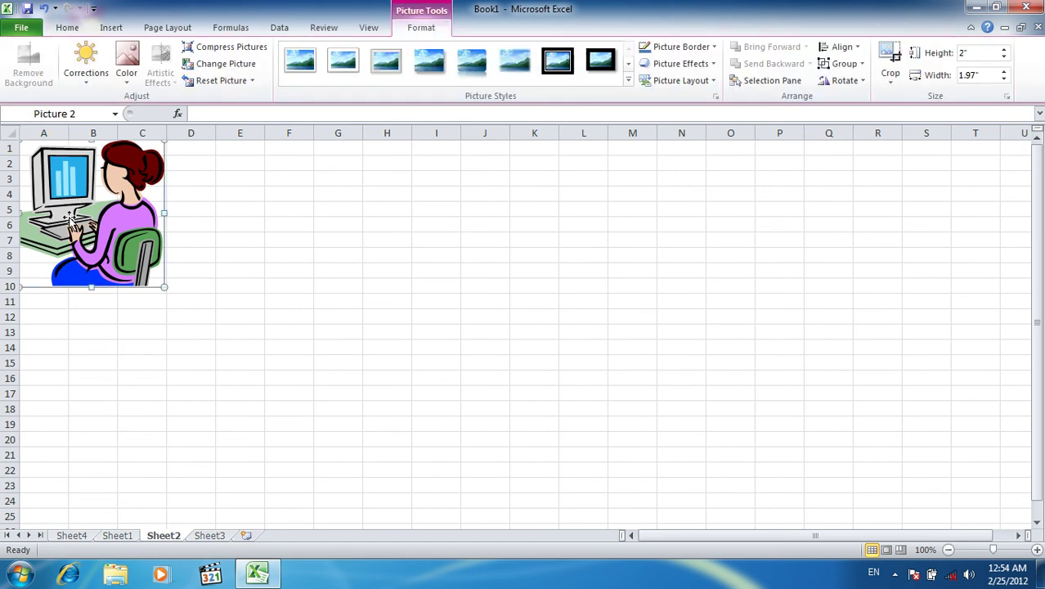
pyautogui.press('Delete')
pyautogui.click(111, 28)
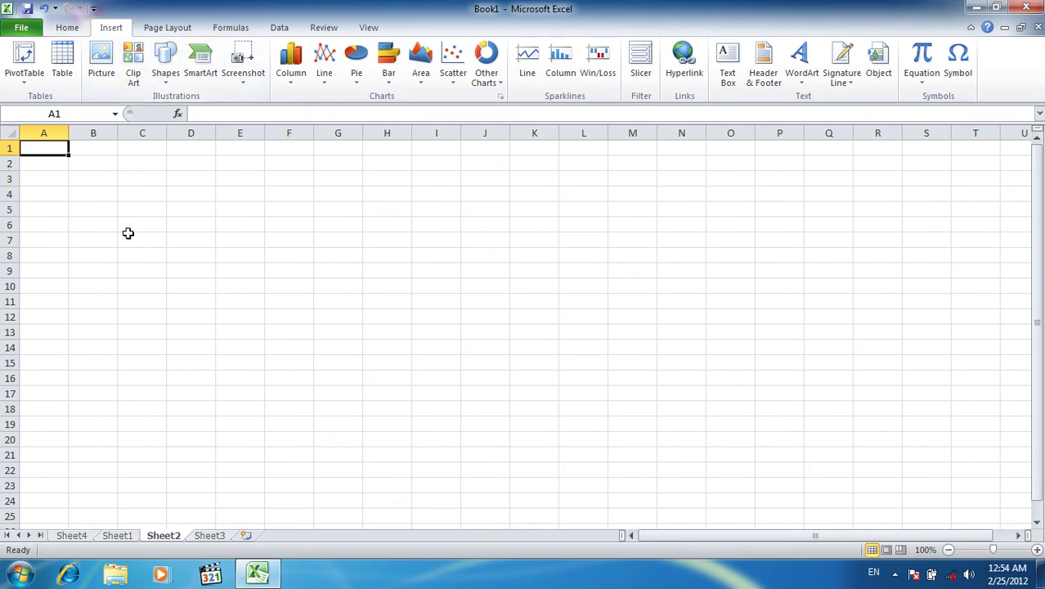
# Draw a 12-Point Star across columns G to K with a black outline and yellow fill.
pyautogui.click(169, 81)
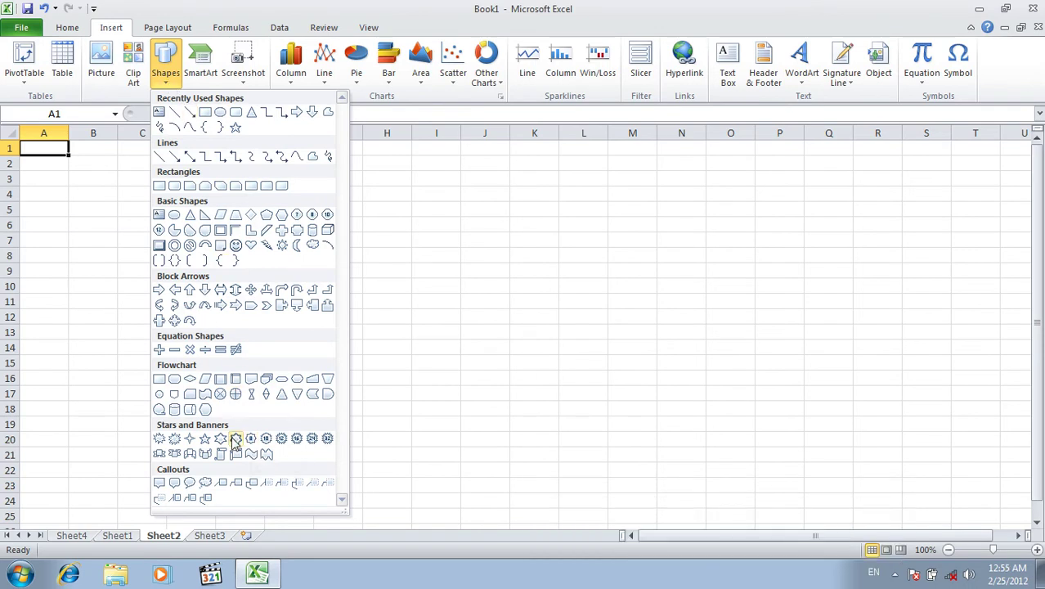
pyautogui.click(280, 439)
pyautogui.moveTo(345, 165); pyautogui.dragTo(550, 353)
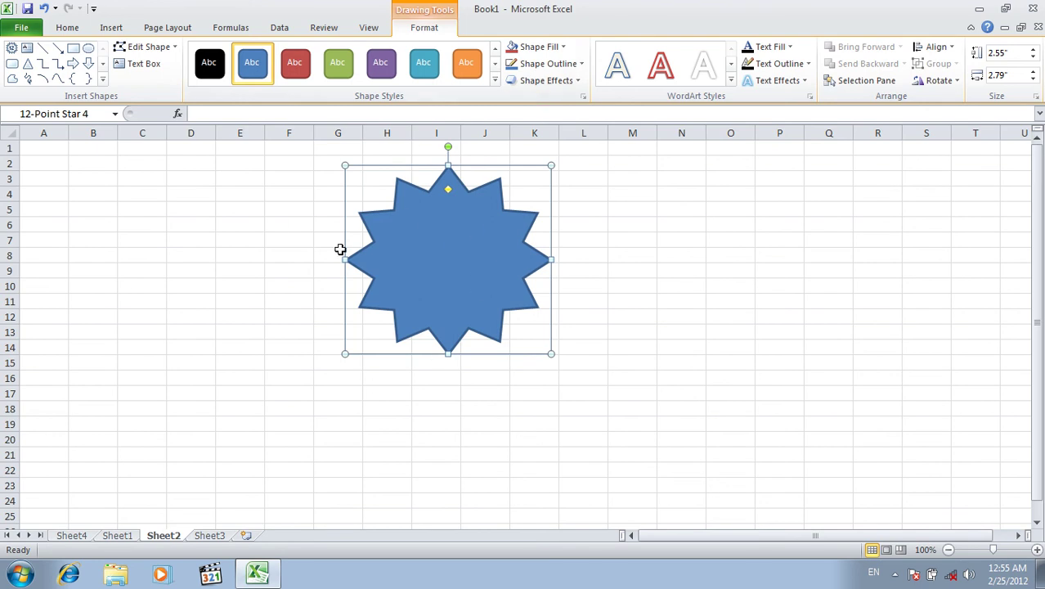
pyautogui.click(524, 71)
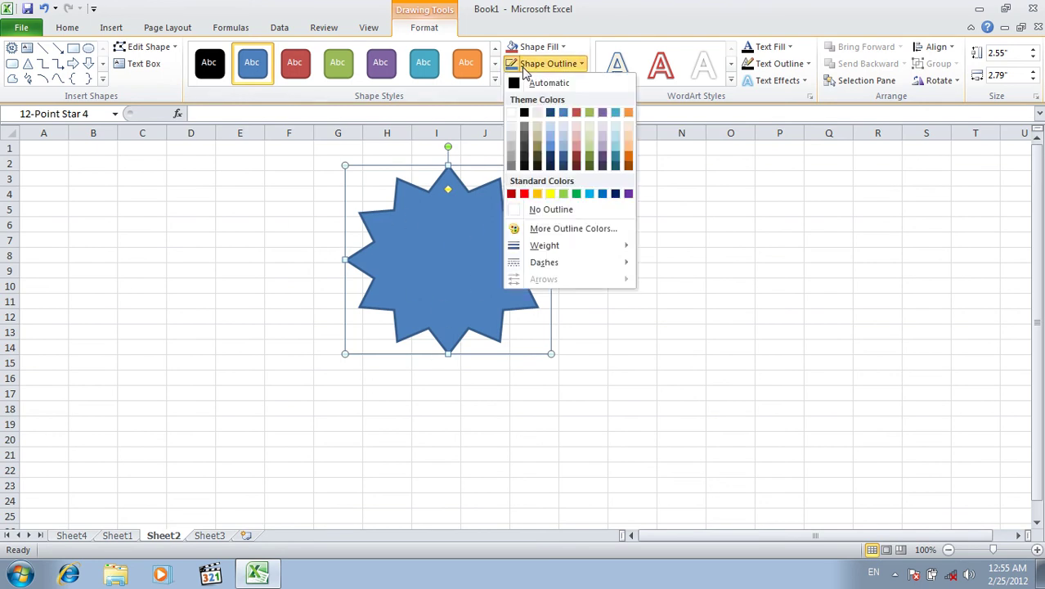
pyautogui.click(524, 113)
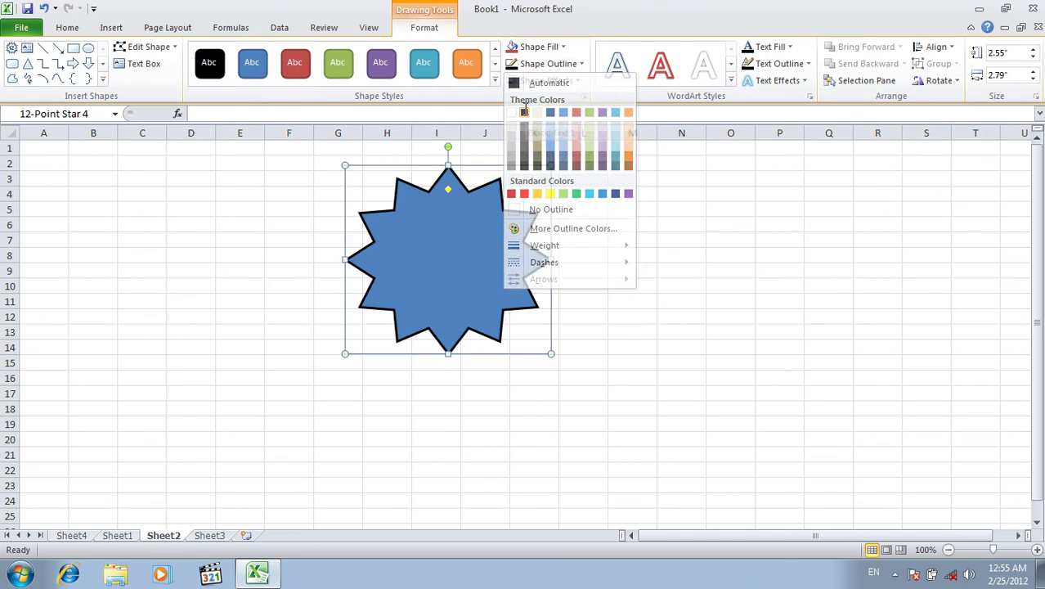
pyautogui.click(535, 49)
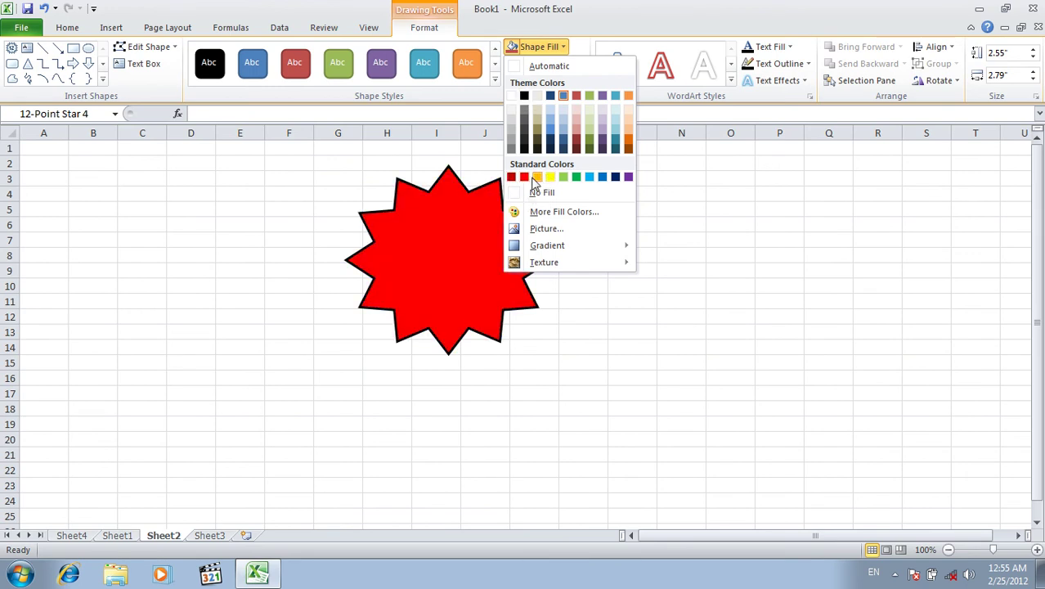
pyautogui.click(551, 179)
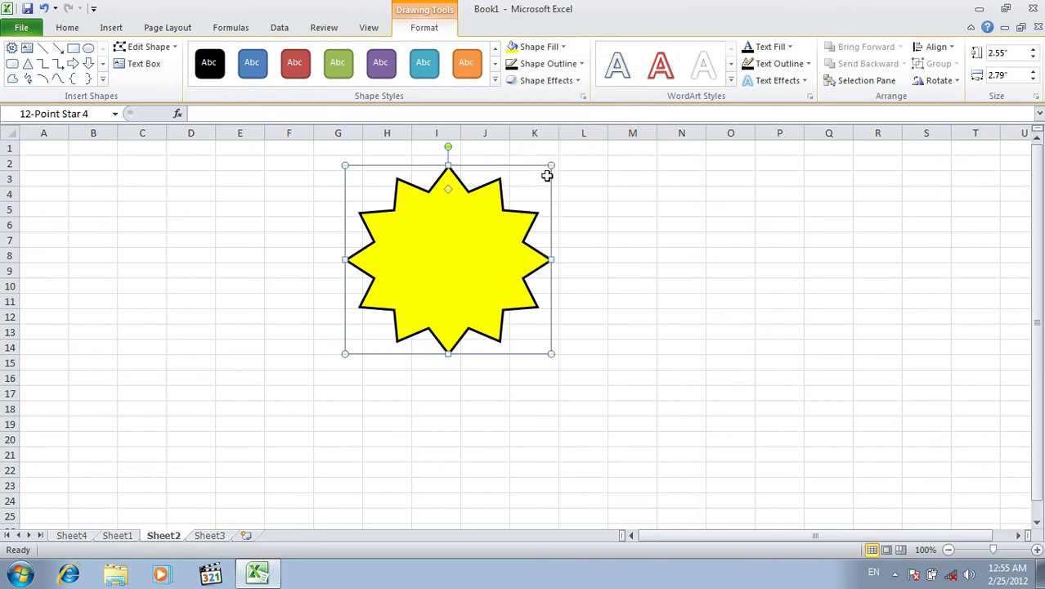
# Type 'Global Institute' in black font inside the star, centre it, and deselect the star.
pyautogui.rightClick(466, 233)
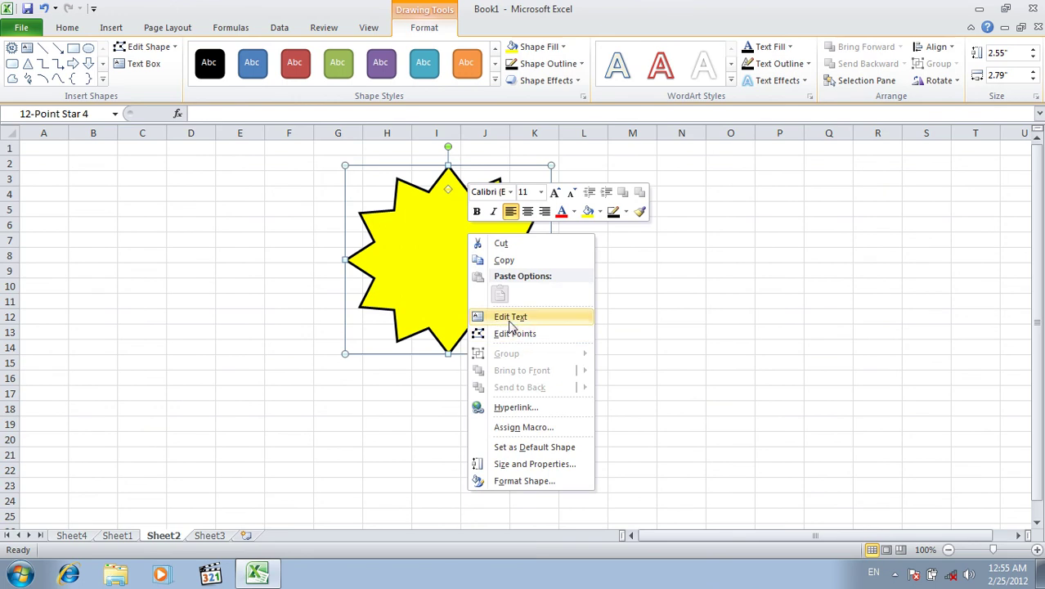
pyautogui.click(511, 317)
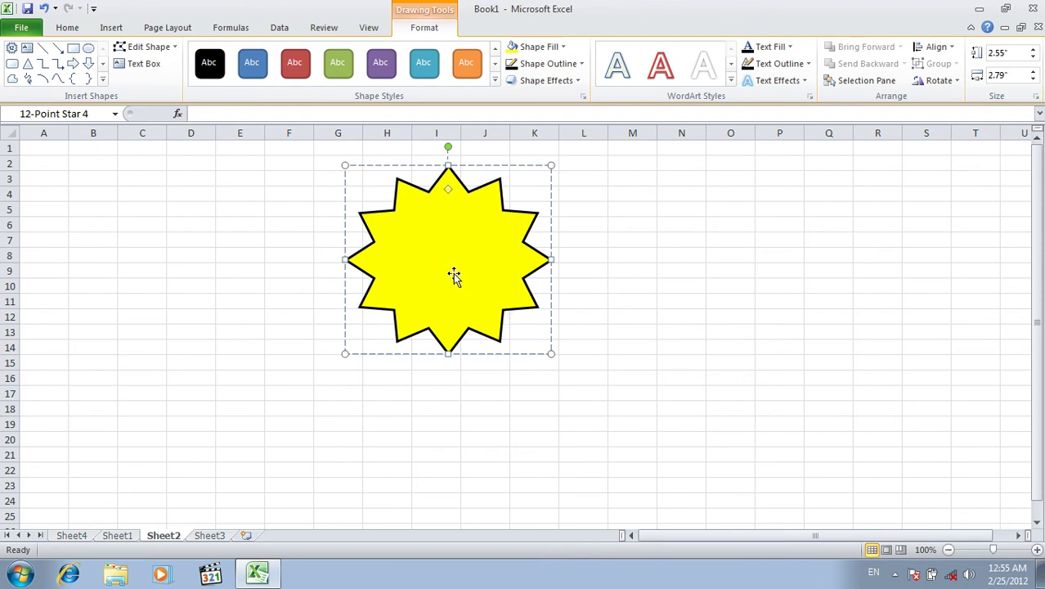
pyautogui.click(80, 29)
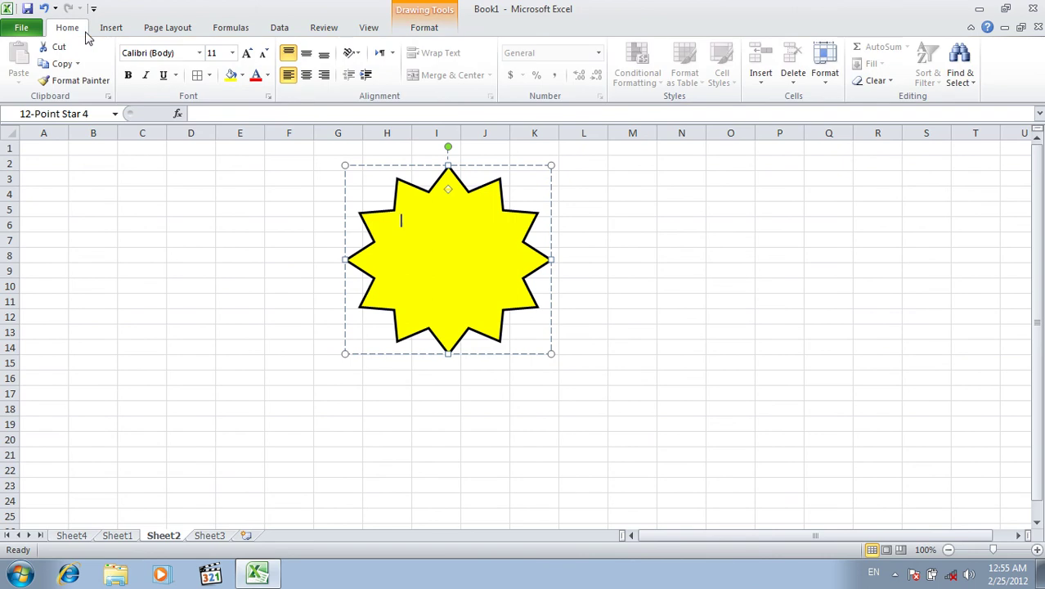
pyautogui.click(268, 75)
pyautogui.click(268, 124)
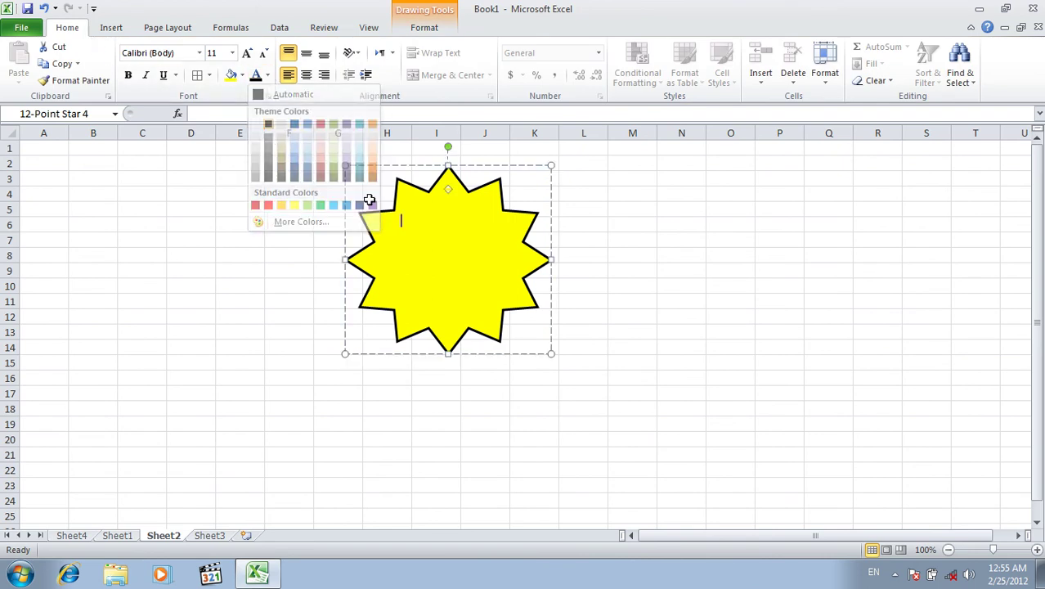
pyautogui.write('G')
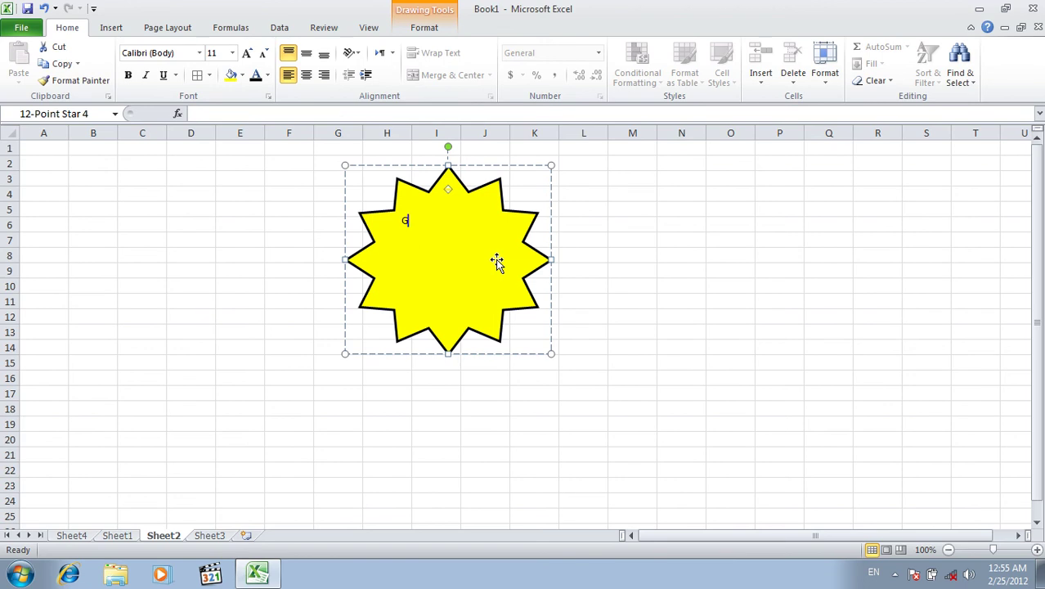
pyautogui.write('lobal')
pyautogui.write(' Institute')
pyautogui.hotkey('alt', 'F4')
pyautogui.press('Escape')
pyautogui.hotkey('ctrl', 'e')
pyautogui.press('Return')
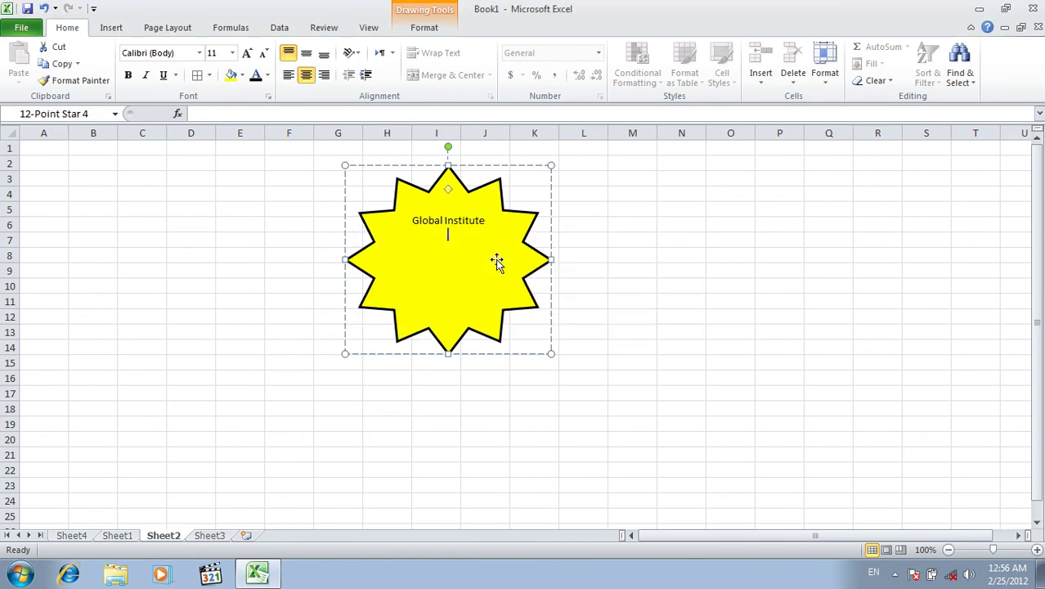
pyautogui.click(601, 332)
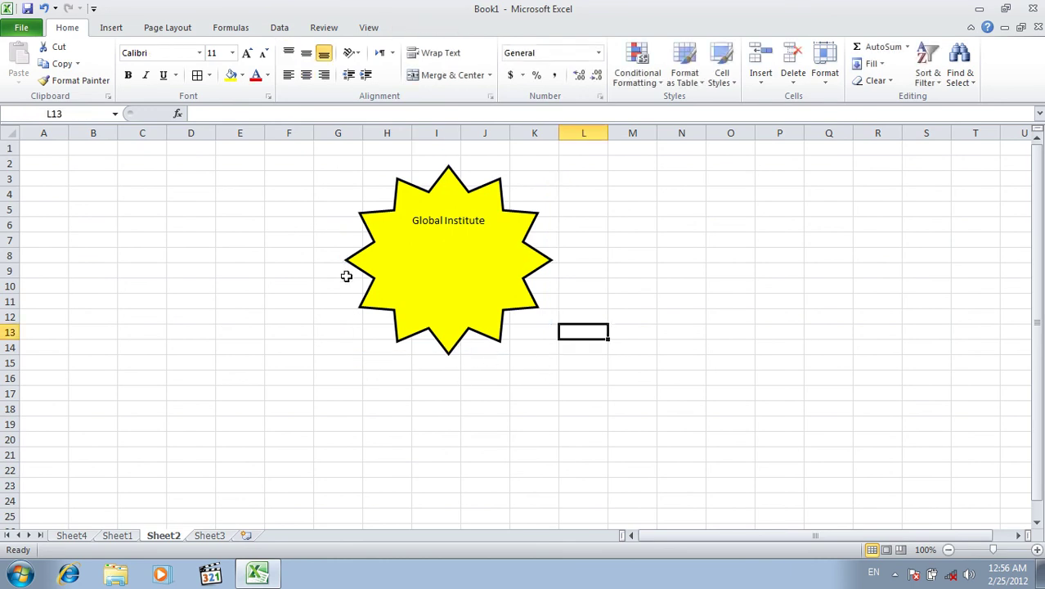
# Draw a slim Curved Up Ribbon shape positioned just below the star.
pyautogui.click(111, 29)
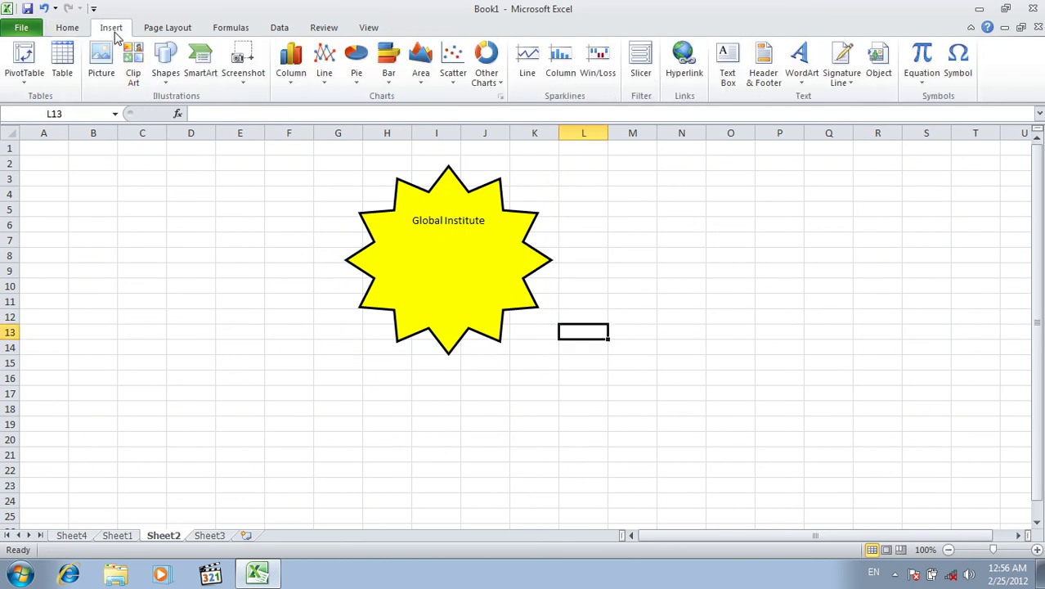
pyautogui.click(164, 82)
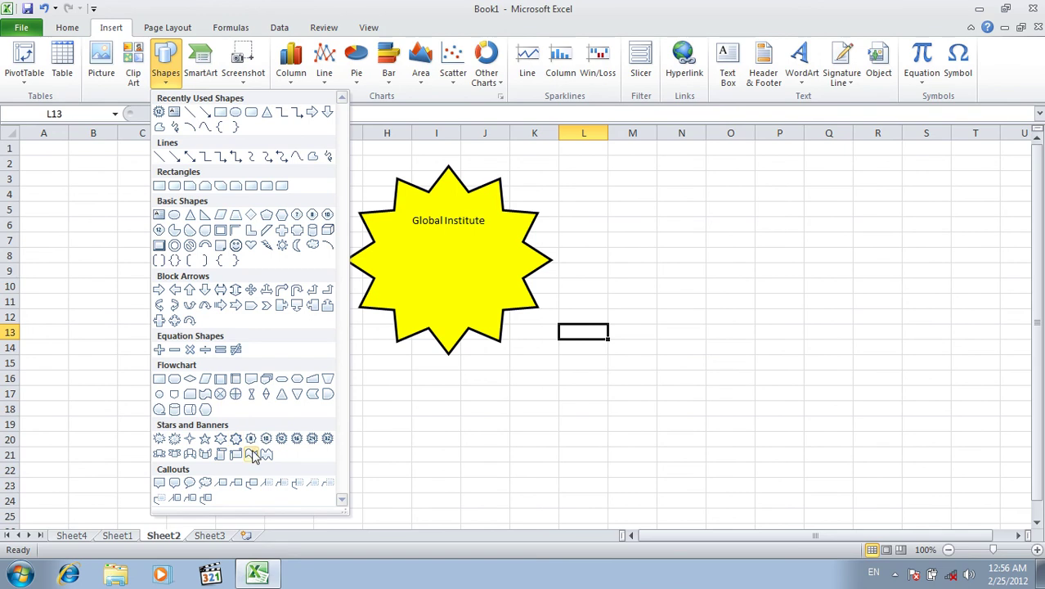
pyautogui.click(191, 454)
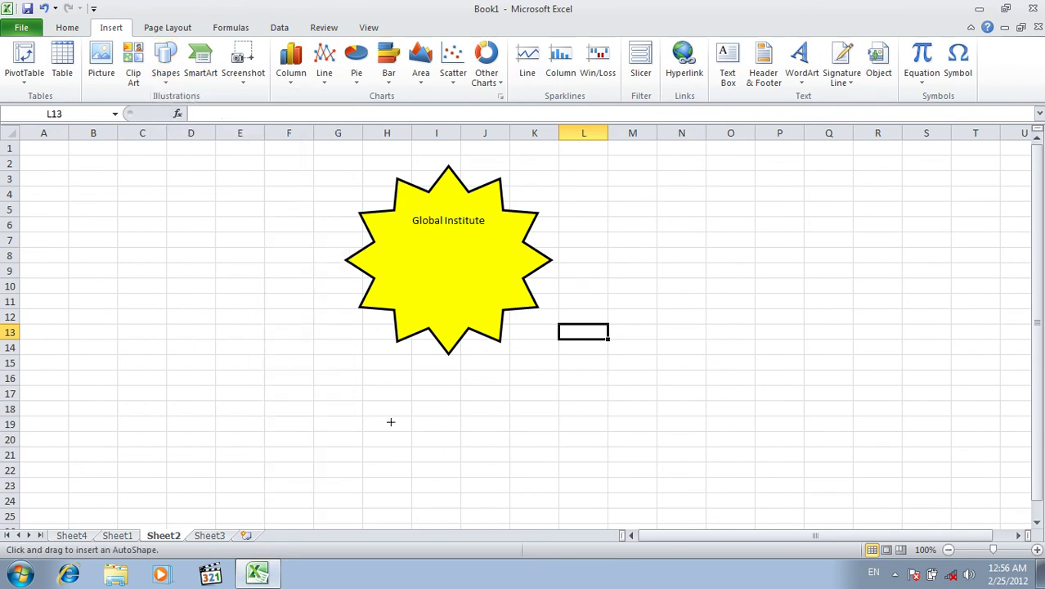
pyautogui.moveTo(390, 375); pyautogui.dragTo(580, 327)
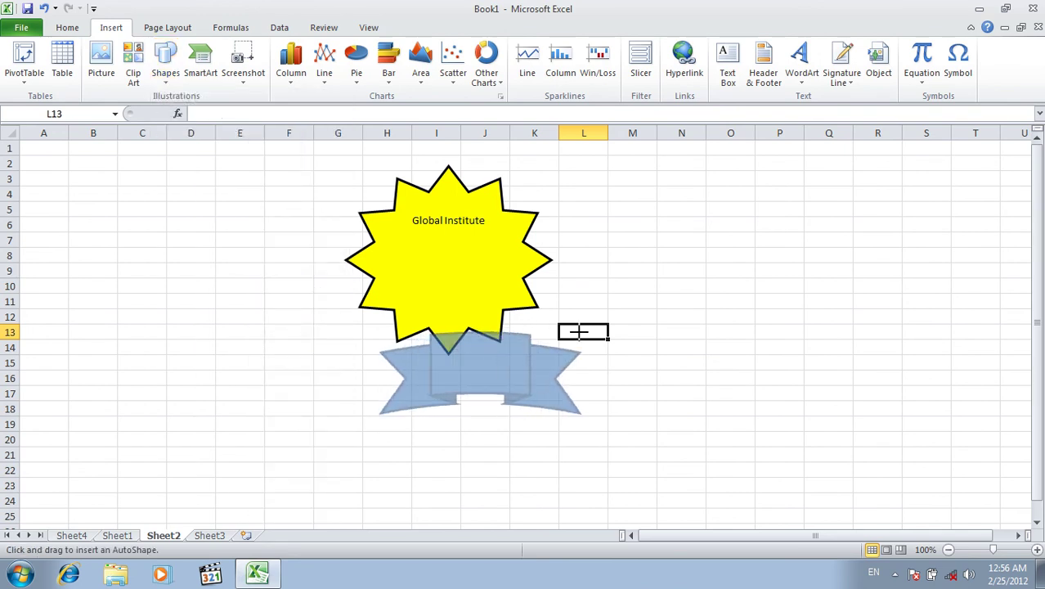
pyautogui.moveTo(580, 327); pyautogui.dragTo(582, 349)
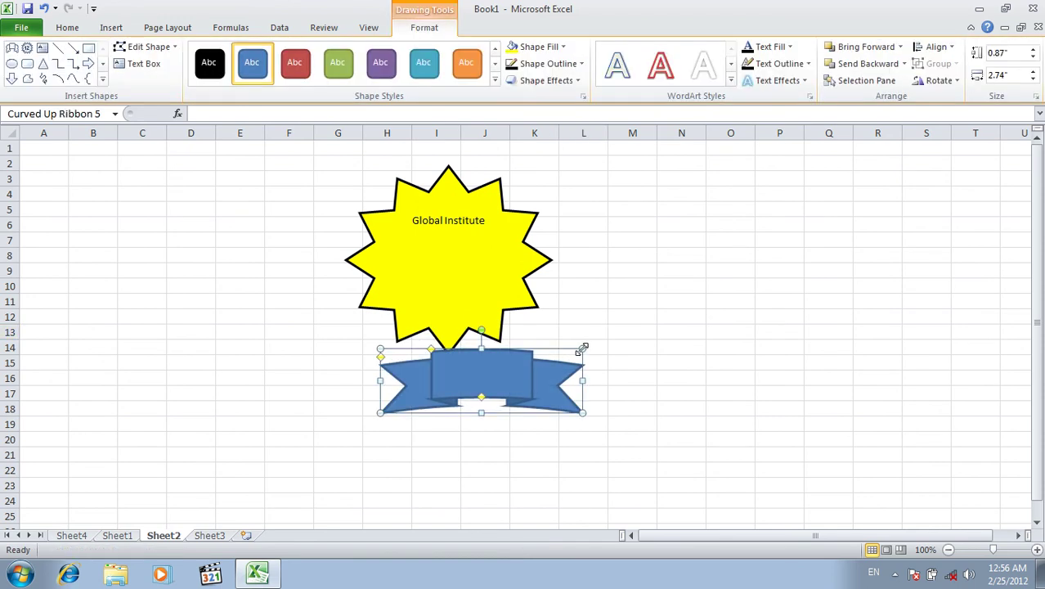
pyautogui.moveTo(503, 365); pyautogui.dragTo(479, 346)
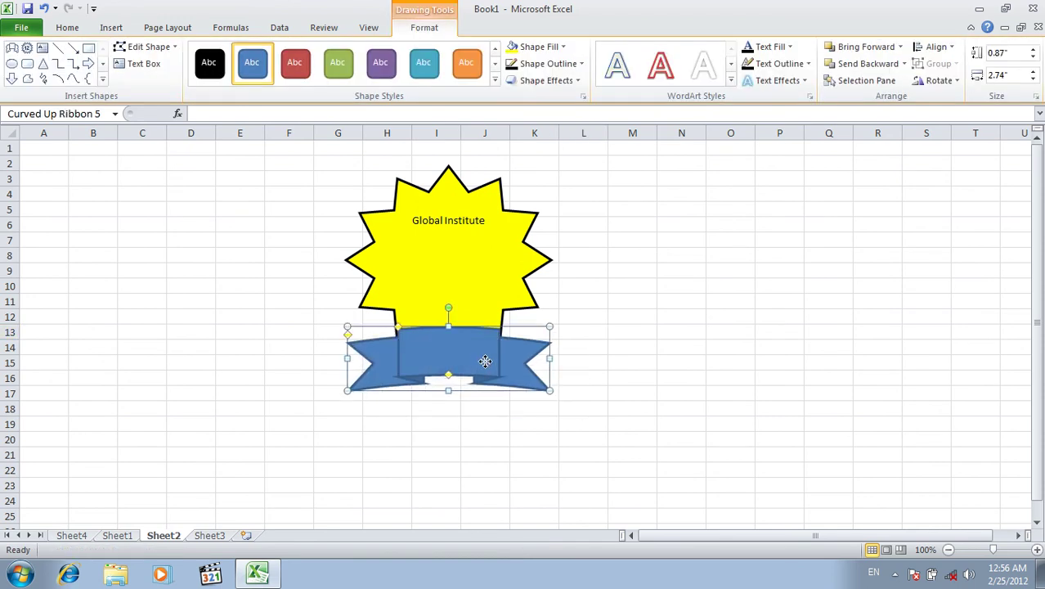
pyautogui.moveTo(448, 376); pyautogui.dragTo(448, 380)
# Add centred text 'GEI' and '1990' to the ribbon and give it a black outline.
pyautogui.rightClick(465, 355)
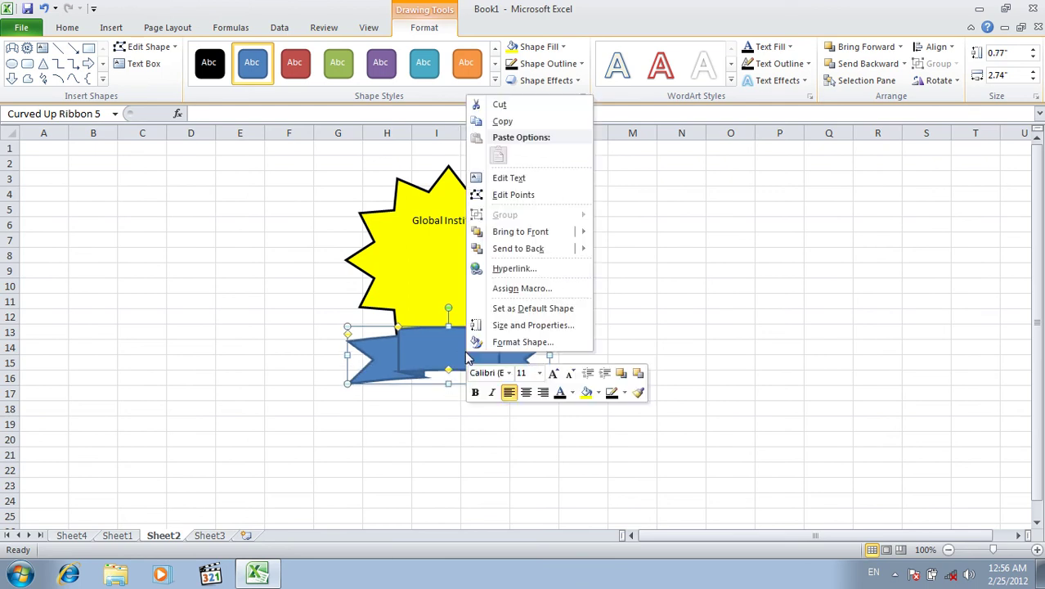
pyautogui.click(510, 179)
pyautogui.write('GEI')
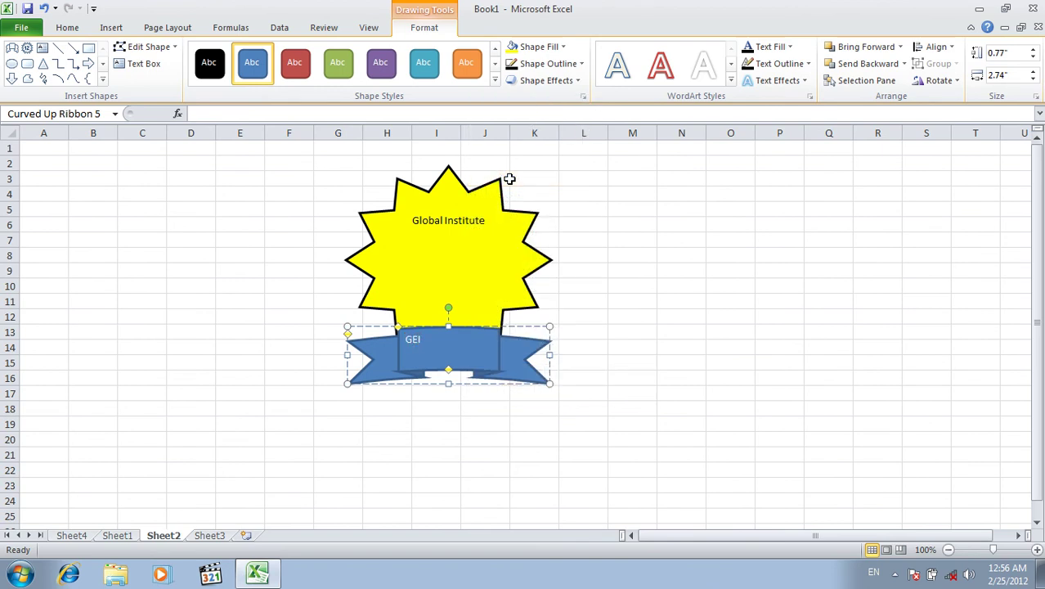
pyautogui.hotkey('ctrl', 'e')
pyautogui.write('1990')
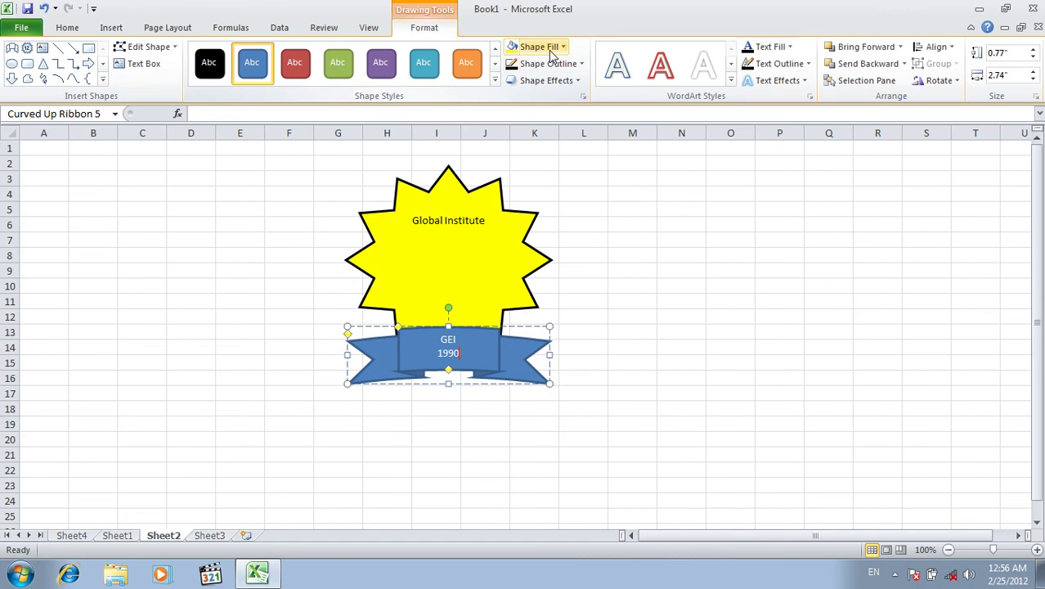
pyautogui.click(560, 63)
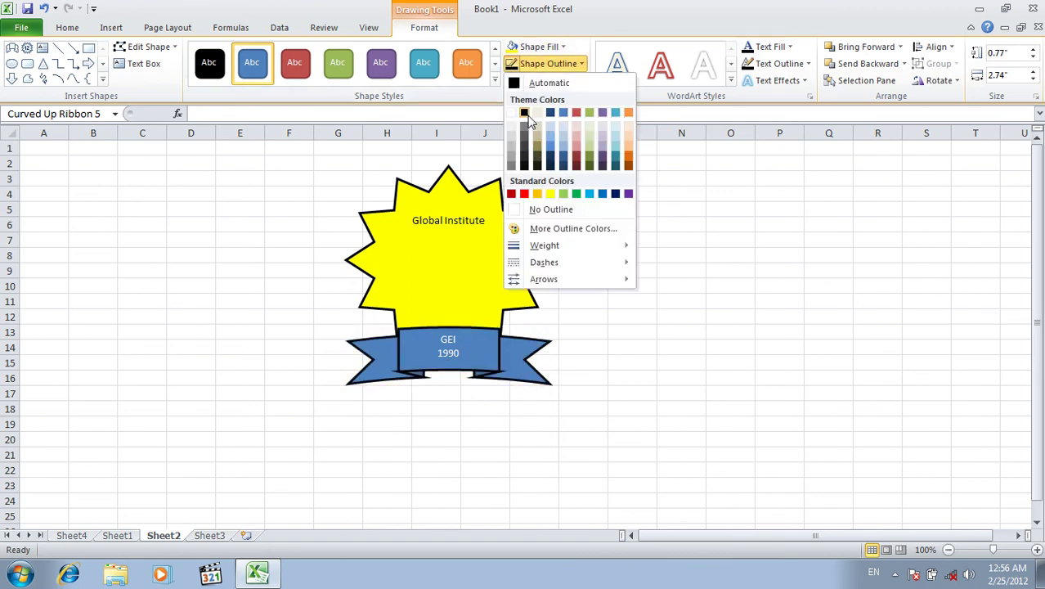
pyautogui.click(526, 113)
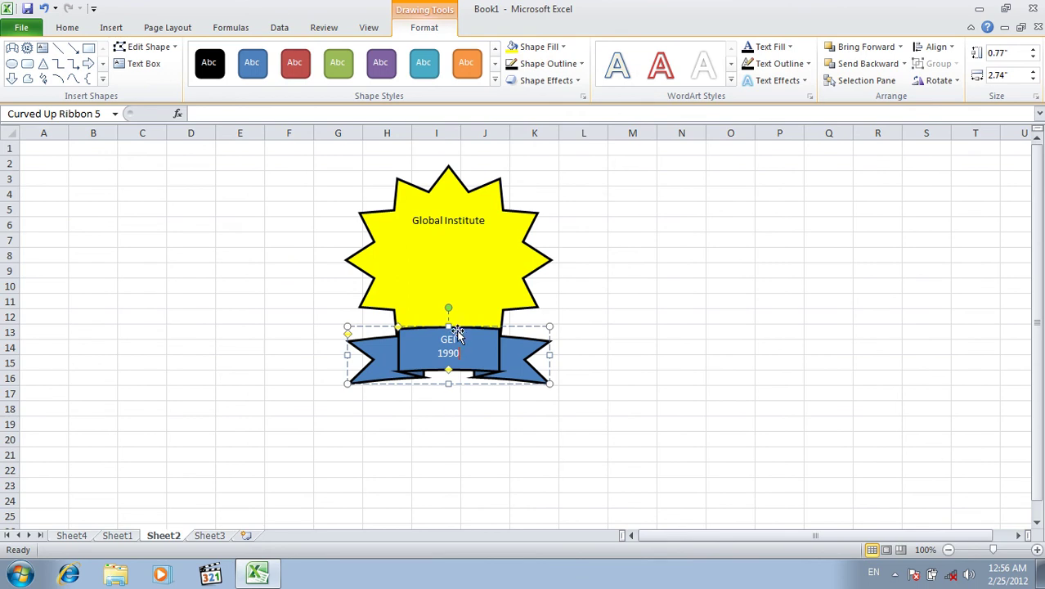
# Group the star and ribbon into one badge, move it slightly, then delete it.
pyautogui.keyDown('shift'); pyautogui.click(509, 253); pyautogui.keyUp('shift')
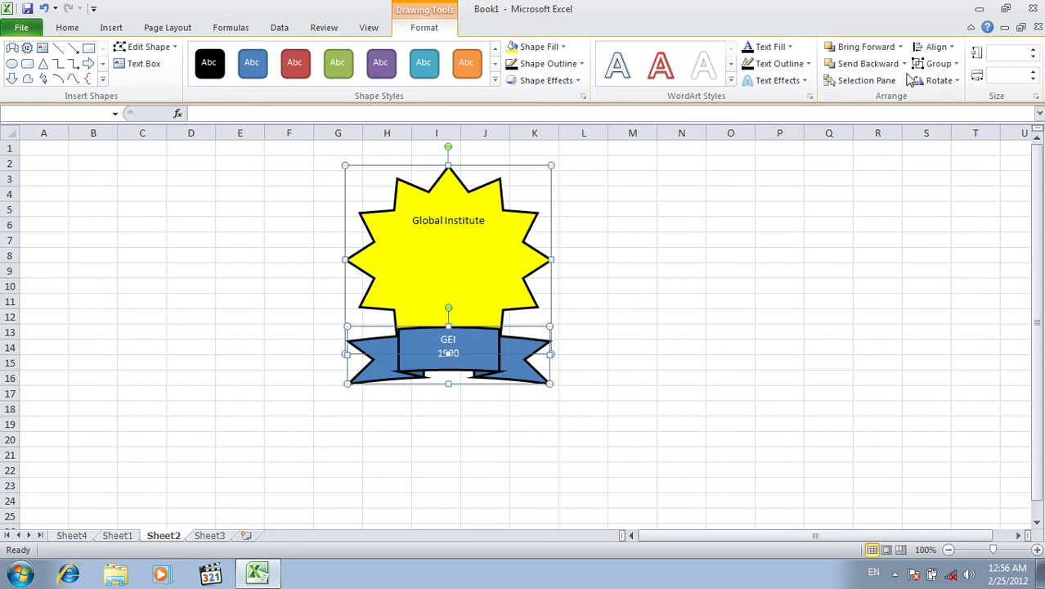
pyautogui.click(940, 63)
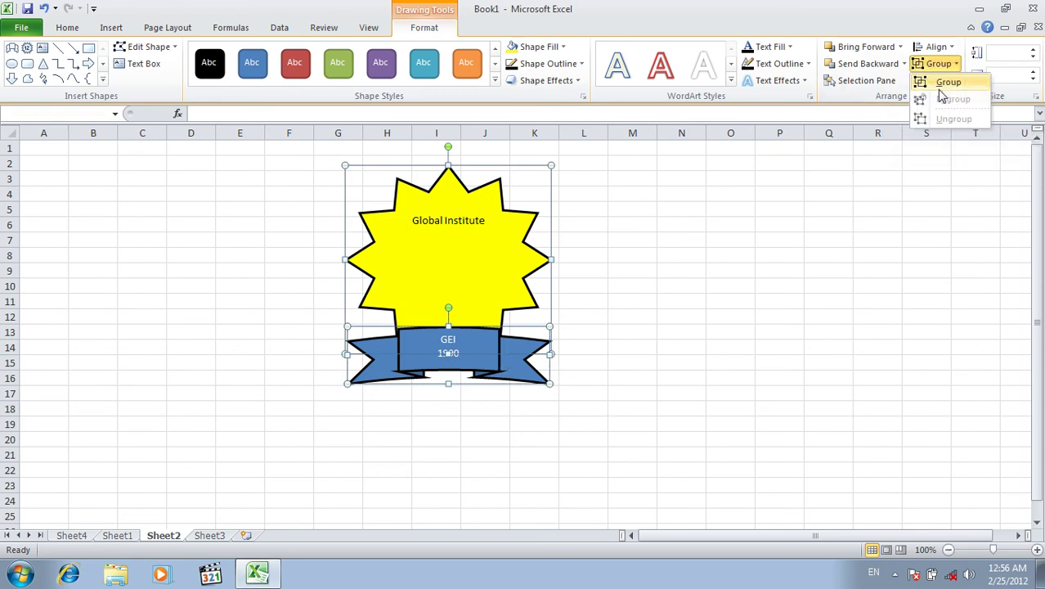
pyautogui.click(947, 81)
pyautogui.click(731, 271)
pyautogui.moveTo(459, 257); pyautogui.dragTo(515, 273)
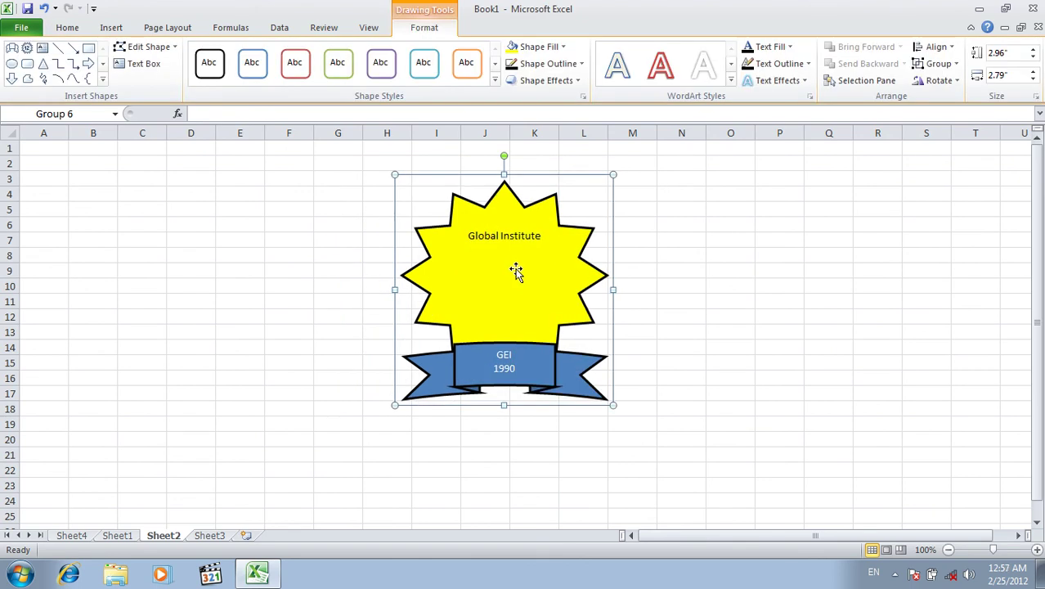
pyautogui.press('Delete')
pyautogui.click(111, 27)
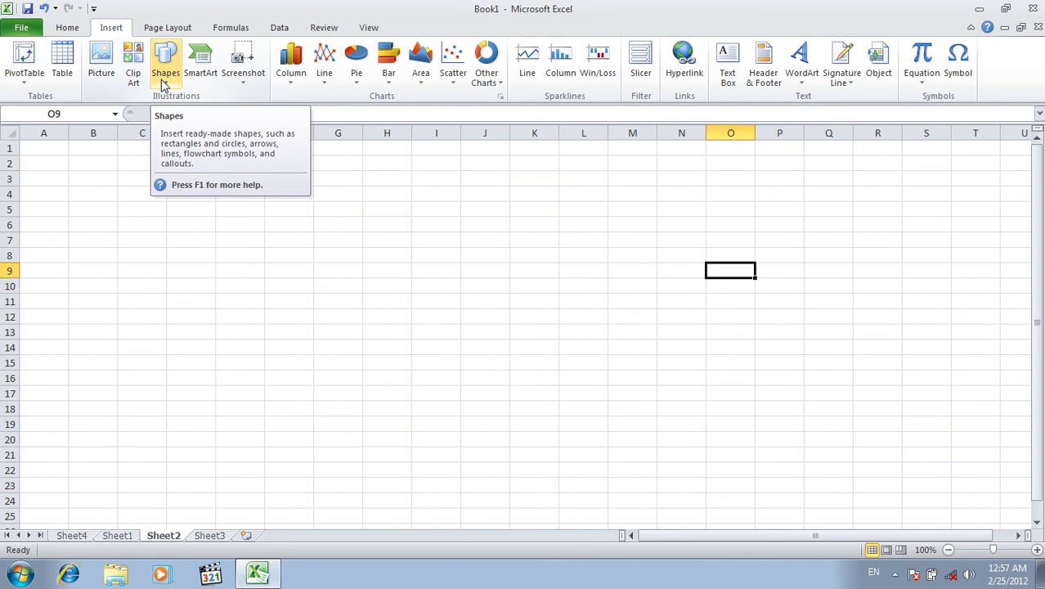
# Insert a Multidirectional Cycle SmartArt graphic from the Cycle category onto Sheet2.
pyautogui.click(207, 85)
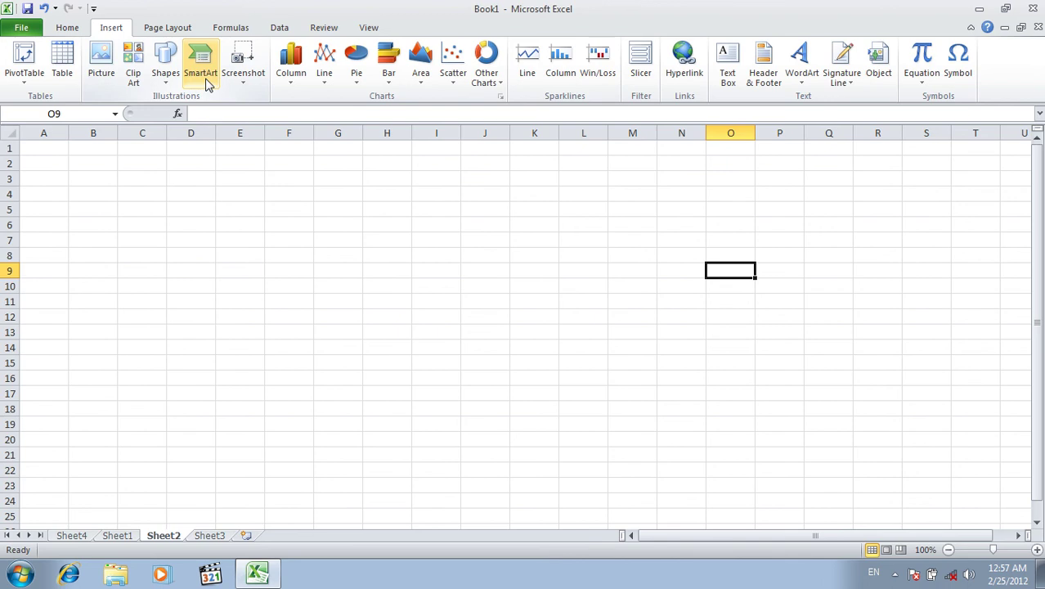
pyautogui.click(211, 73)
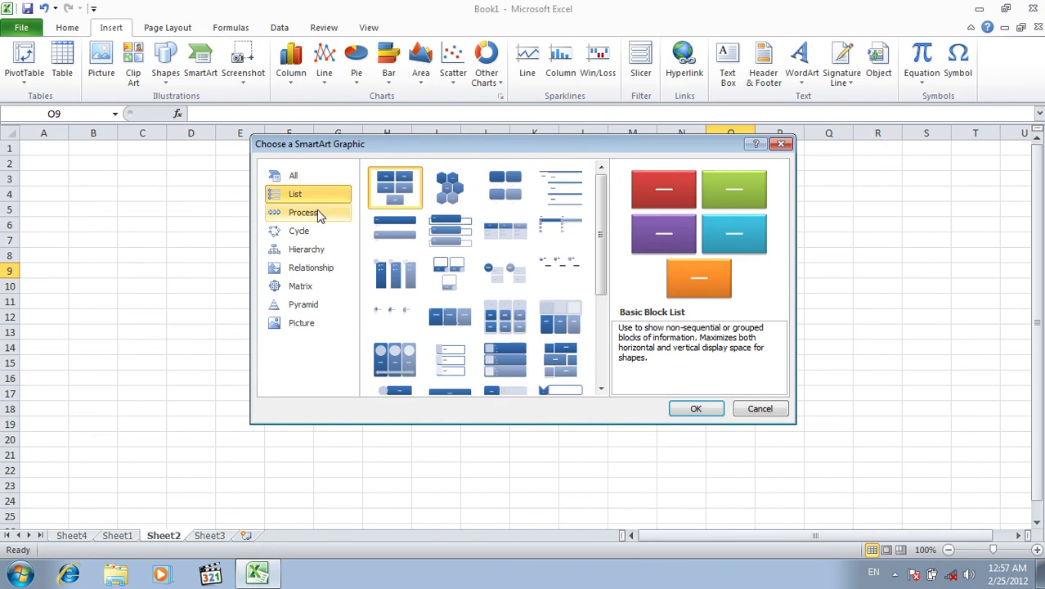
pyautogui.click(318, 213)
pyautogui.click(314, 232)
pyautogui.click(327, 286)
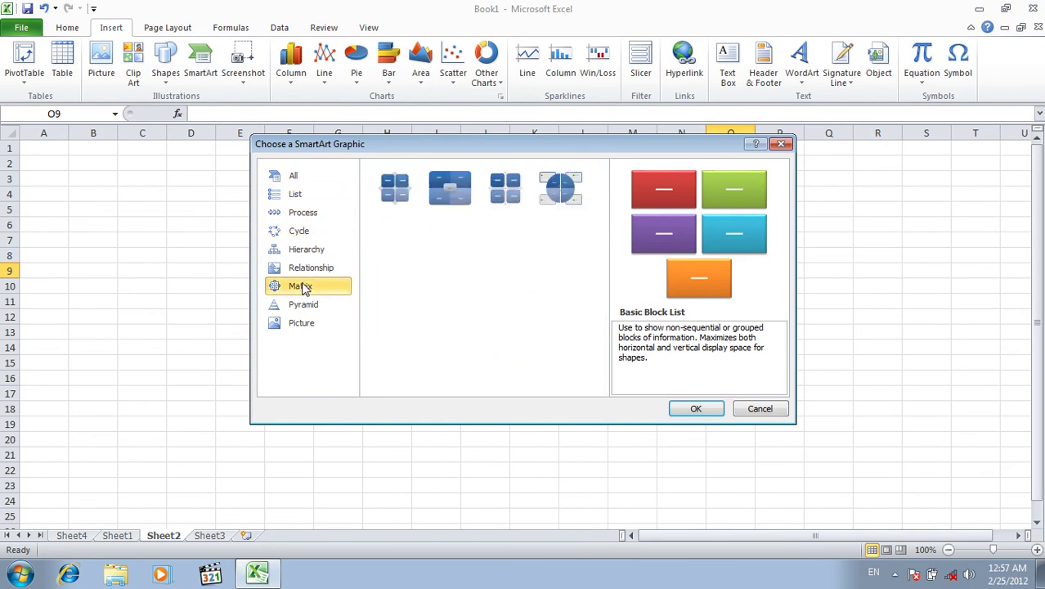
pyautogui.click(331, 238)
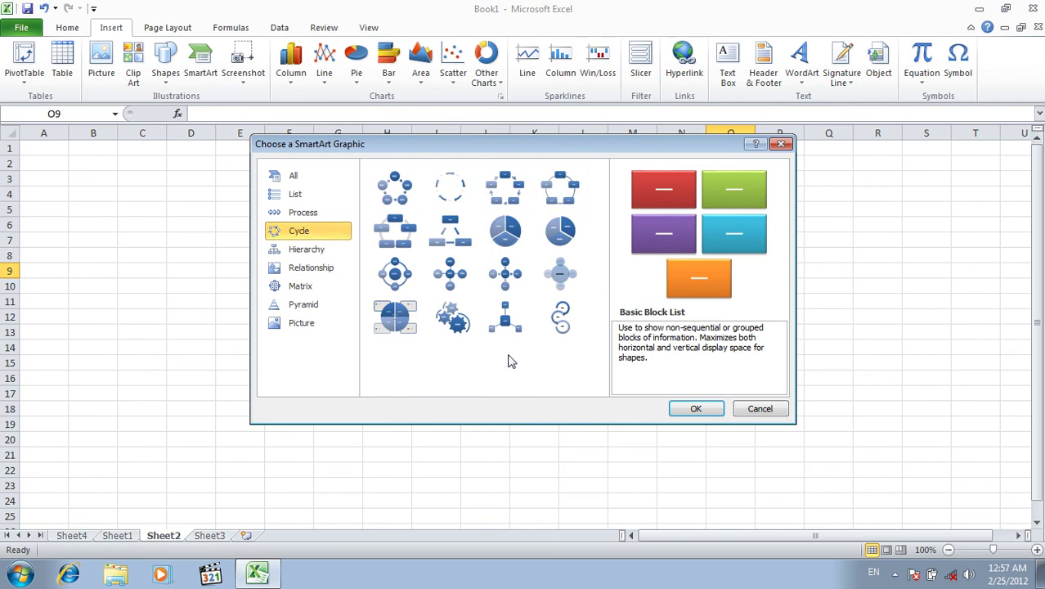
pyautogui.click(442, 229)
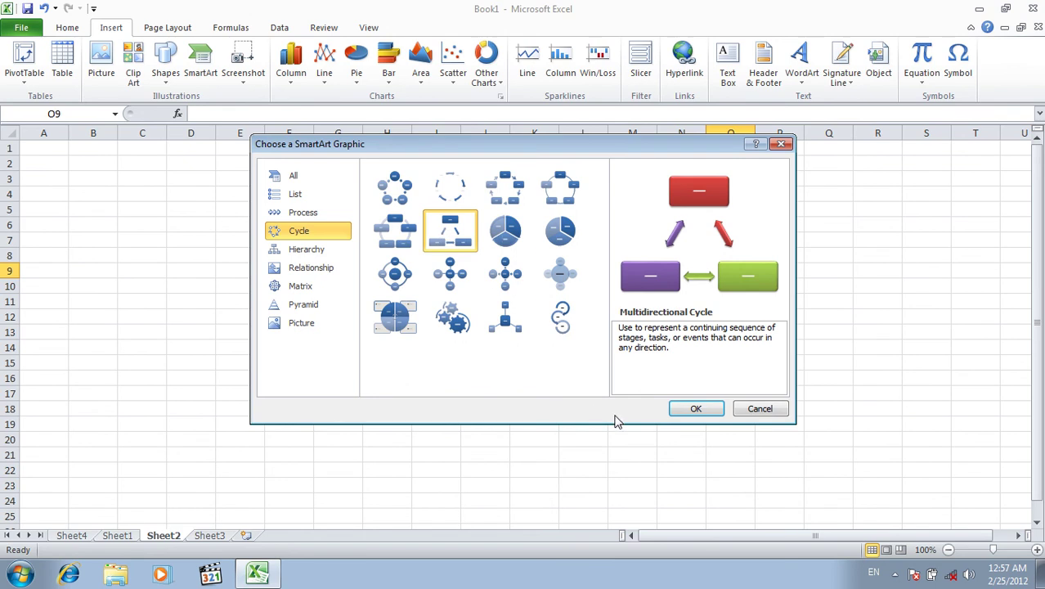
pyautogui.click(674, 410)
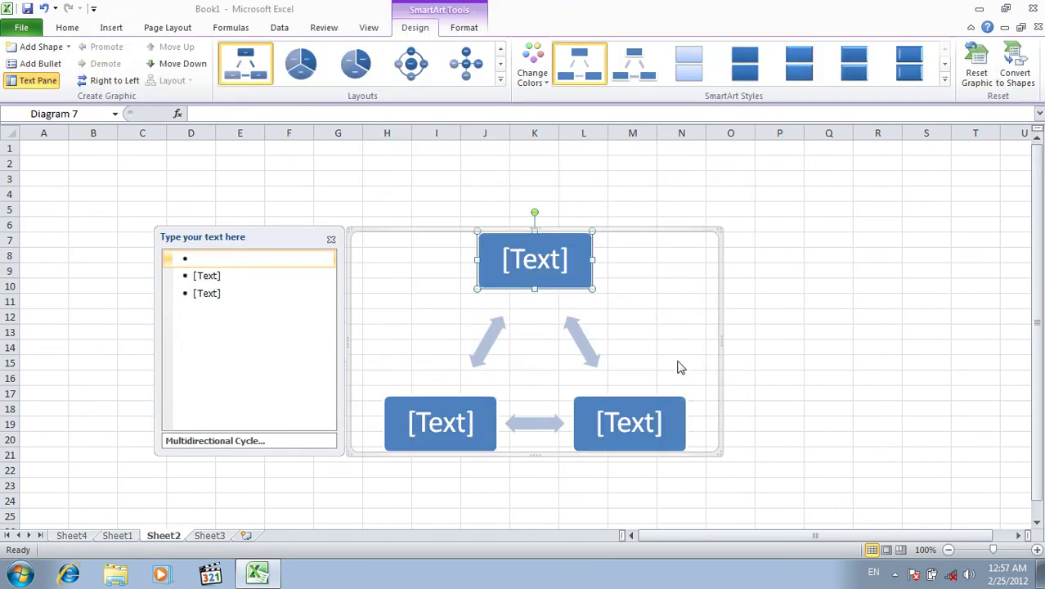
# Label the shapes 'Parts of Computer', 'Hardware' and 'Software', then move the diagram up and left.
pyautogui.write('Parts of Computer')
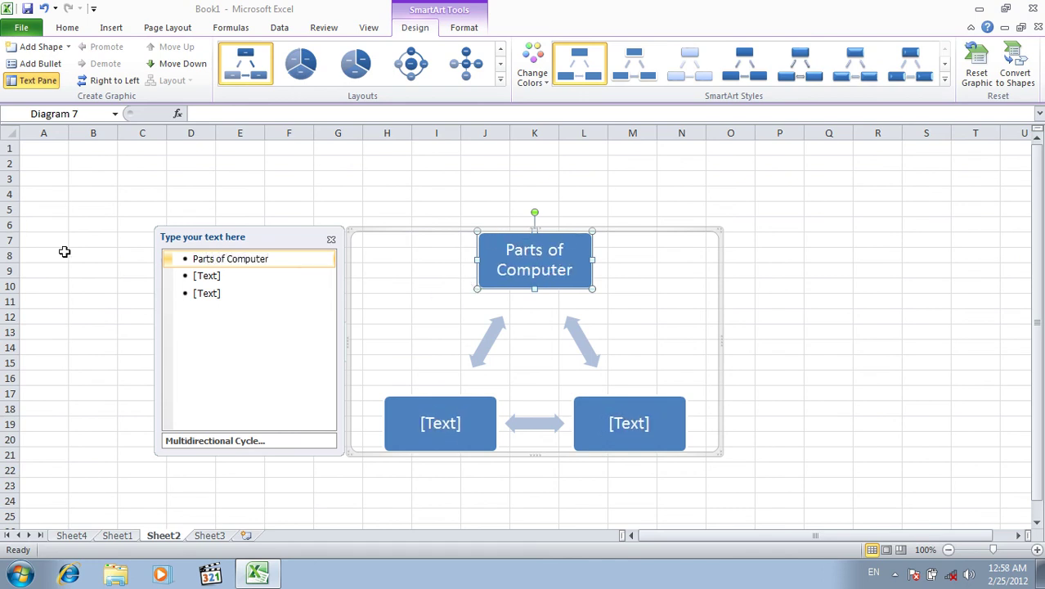
pyautogui.click(225, 276)
pyautogui.write('Hardware')
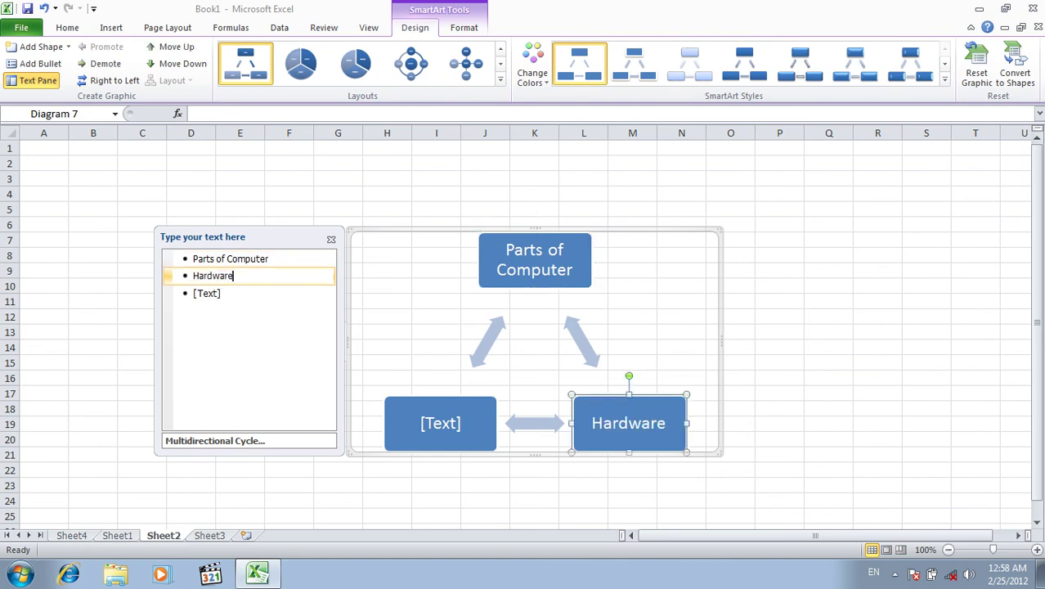
pyautogui.click(276, 293)
pyautogui.write('Software')
pyautogui.click(331, 239)
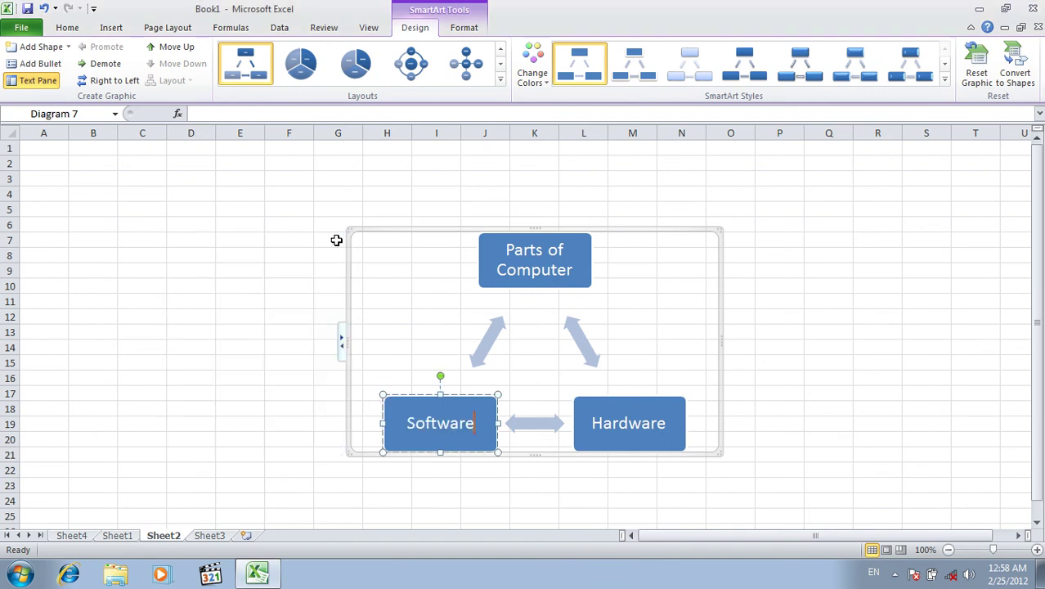
pyautogui.moveTo(623, 237)
pyautogui.mouseDown()
pyautogui.moveTo(545, 145)
pyautogui.moveTo(553, 141)
pyautogui.mouseUp()
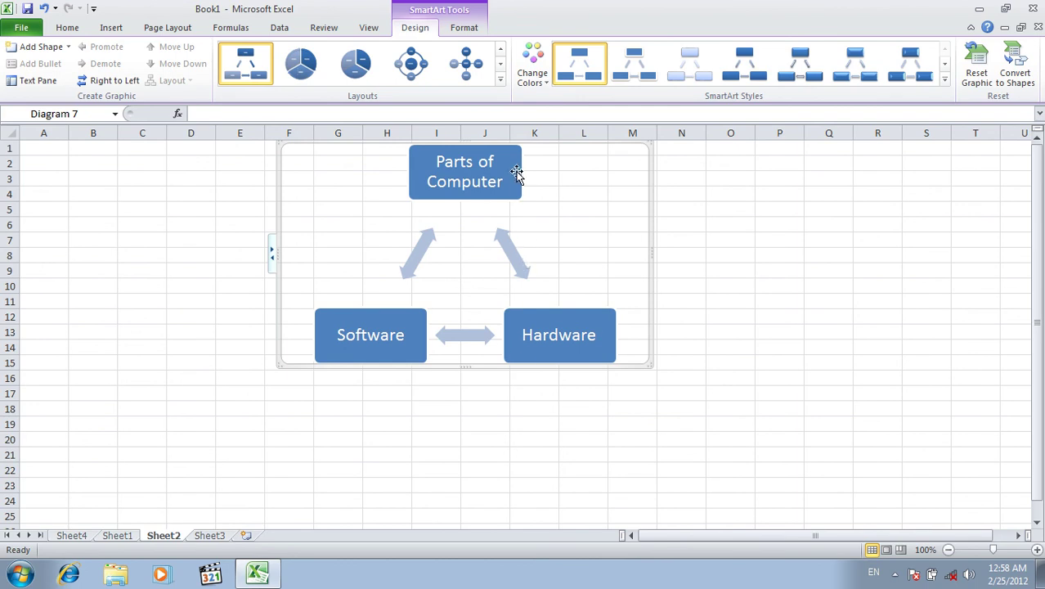
# Switch the diagram to the Gear layout with a 3-D style and add a blank shape under Parts of Computer.
pyautogui.click(500, 79)
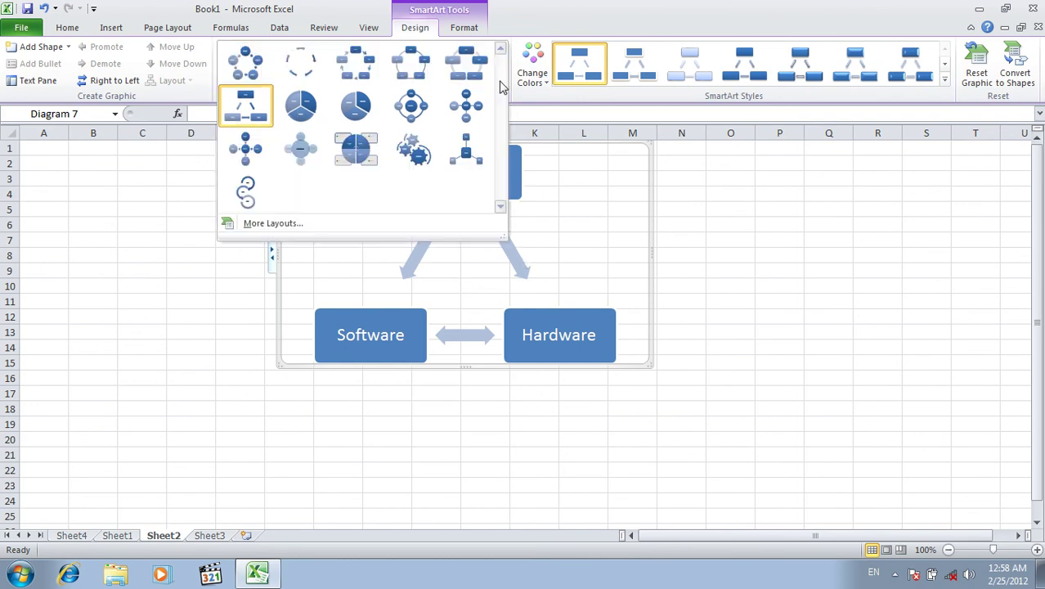
pyautogui.click(422, 157)
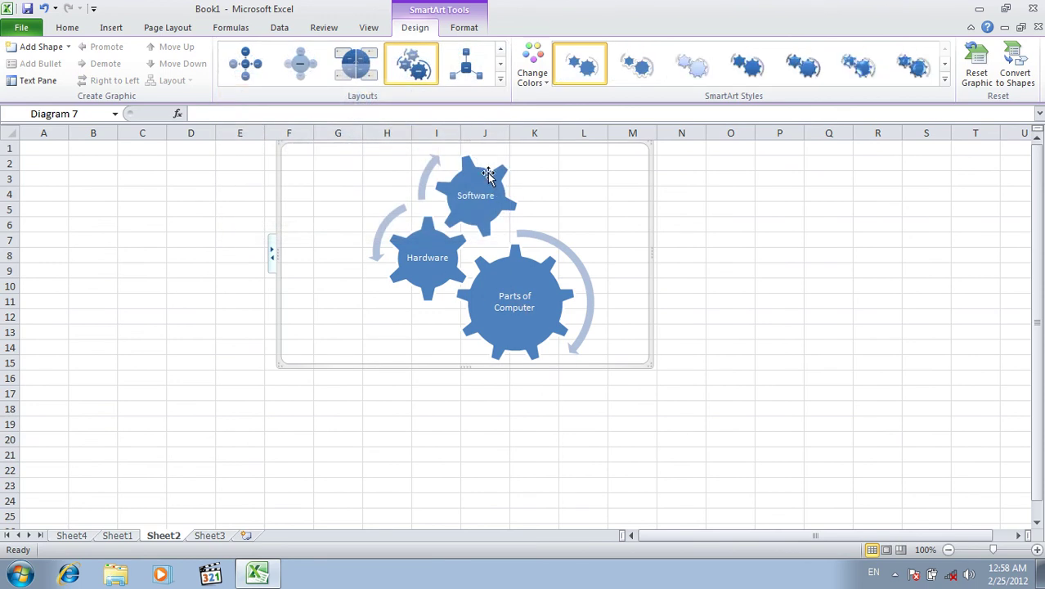
pyautogui.click(500, 80)
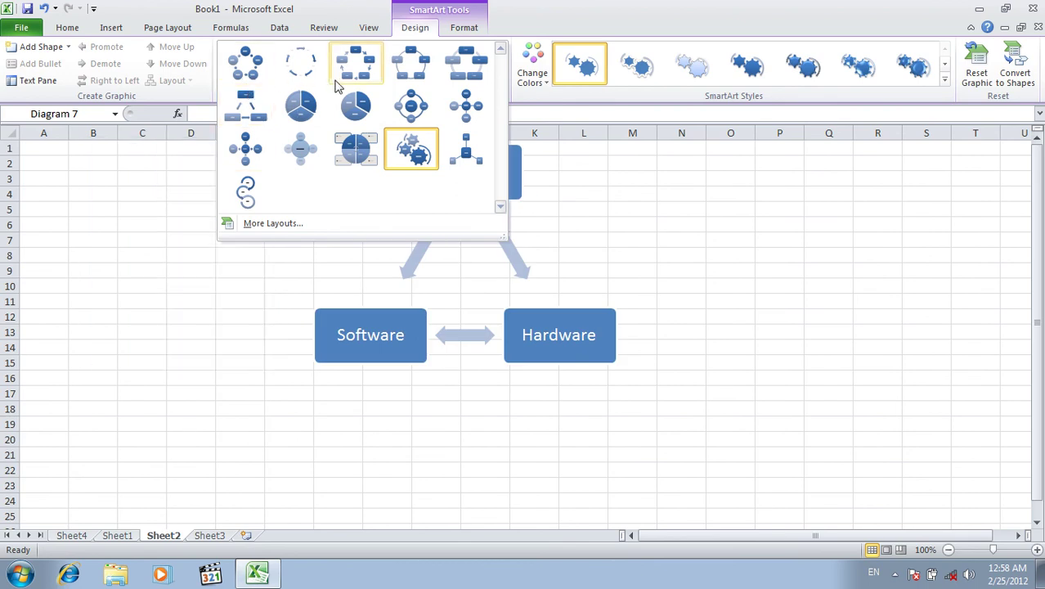
pyautogui.click(425, 153)
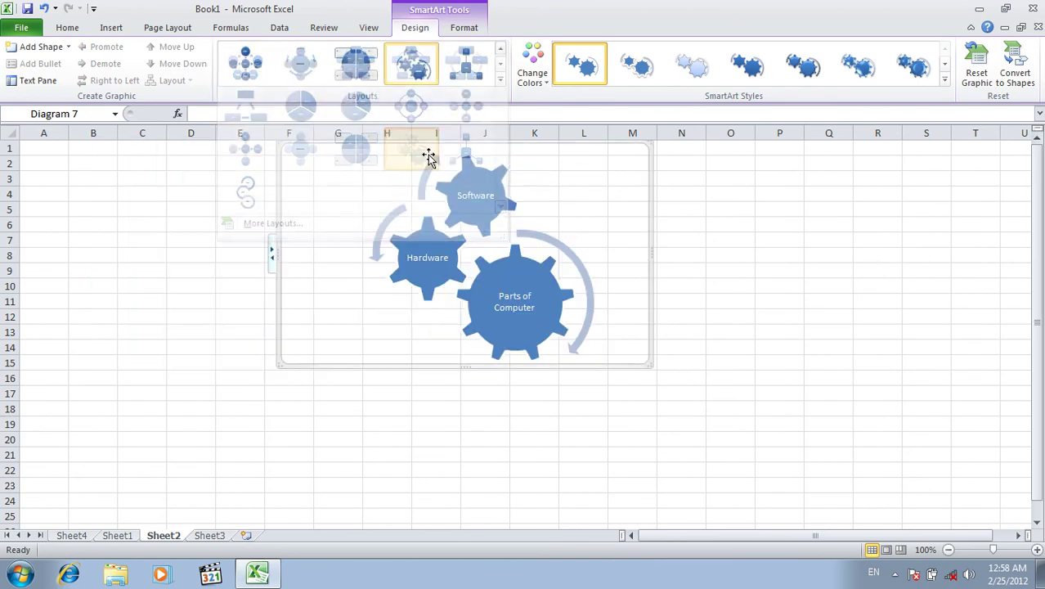
pyautogui.click(946, 82)
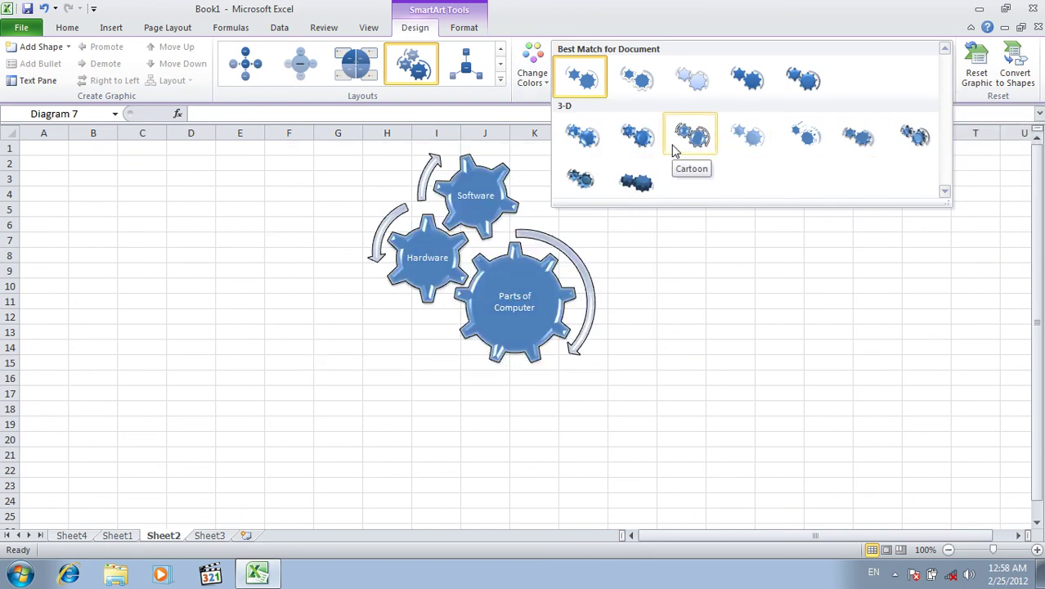
pyautogui.click(641, 179)
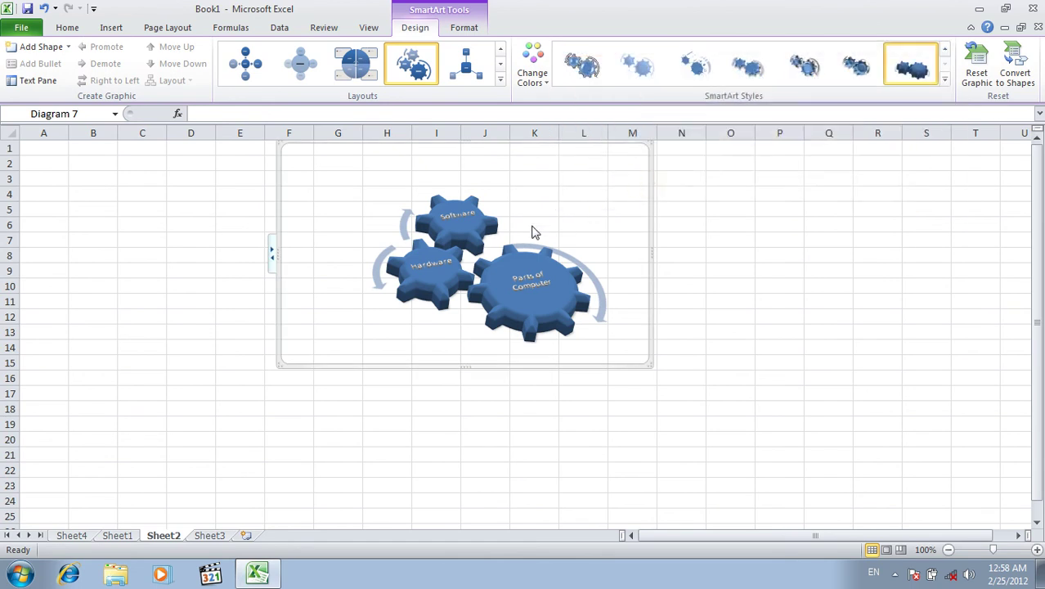
pyautogui.click(530, 251)
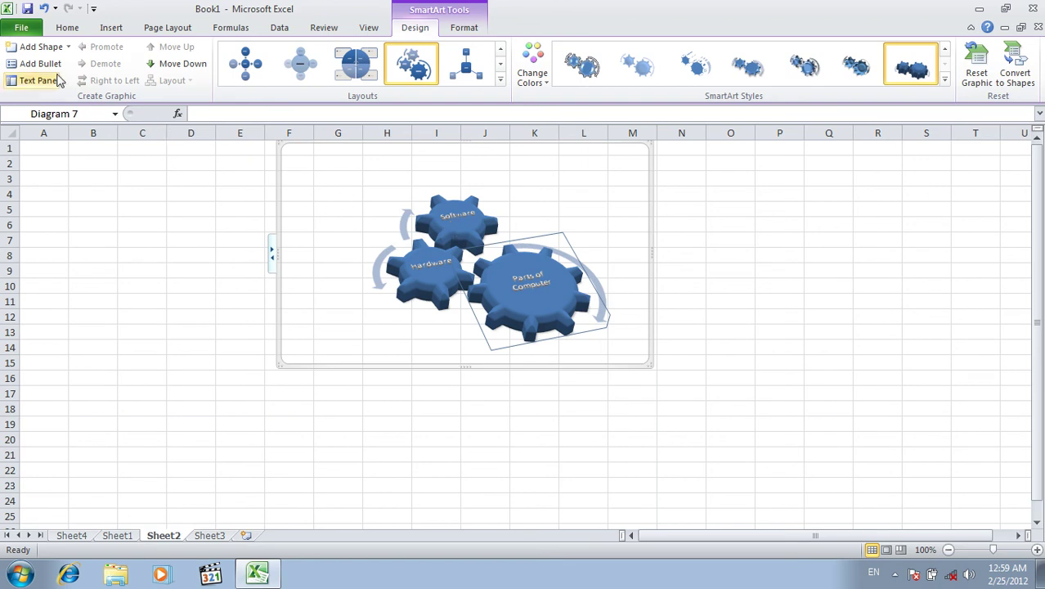
pyautogui.click(37, 47)
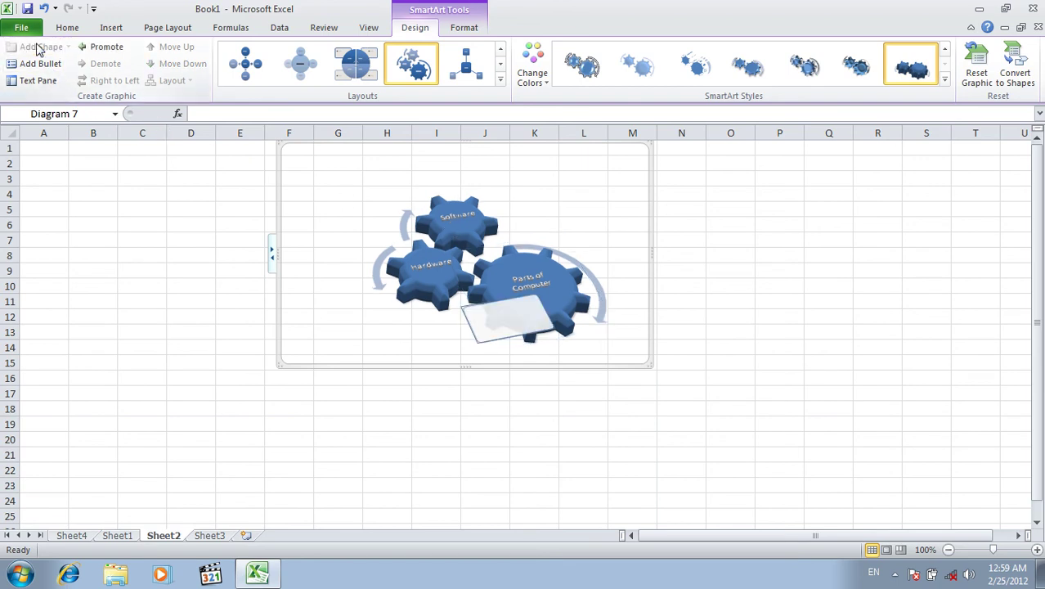
# Add another blank item under Parts of Computer, then select the Hardware gear.
pyautogui.click(534, 256)
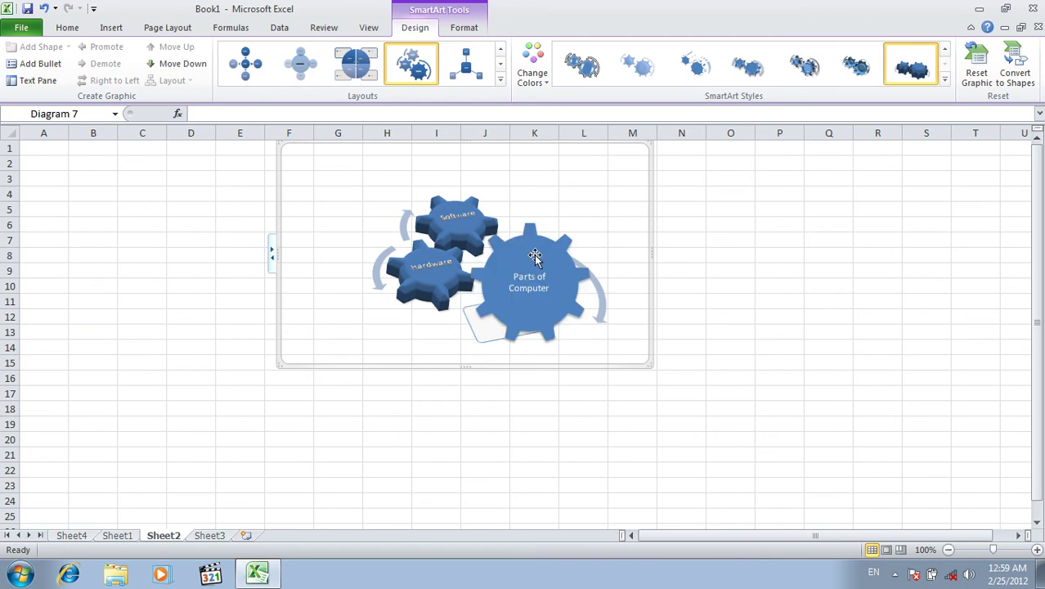
pyautogui.click(57, 70)
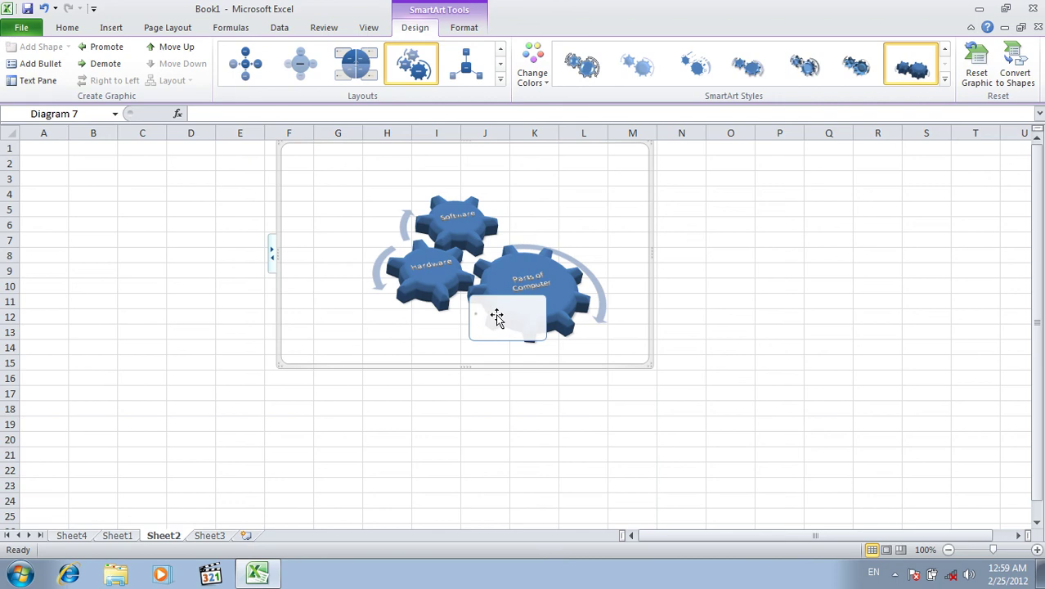
pyautogui.click(479, 242)
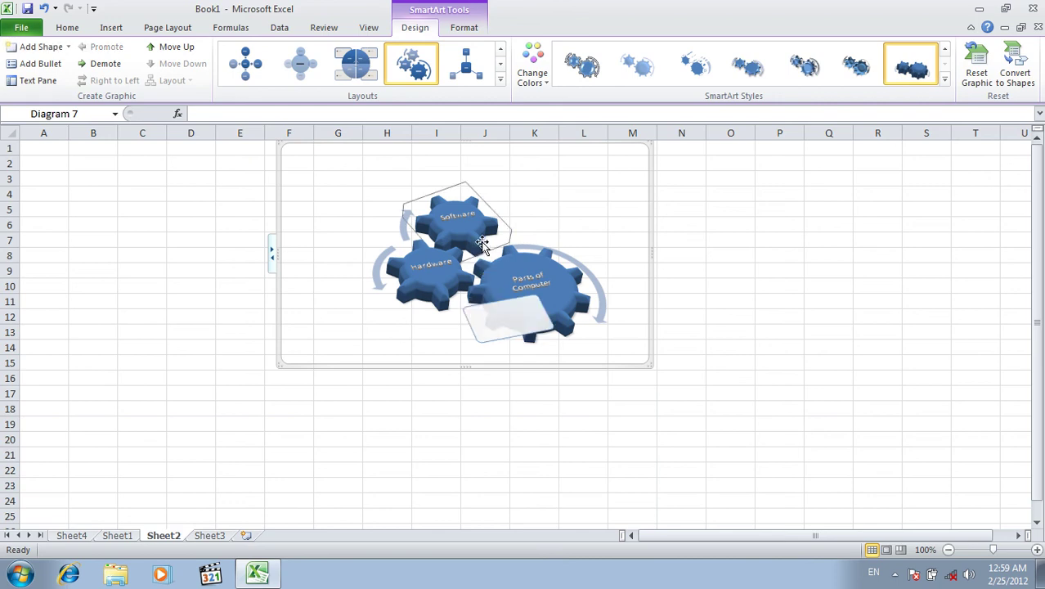
pyautogui.click(654, 238)
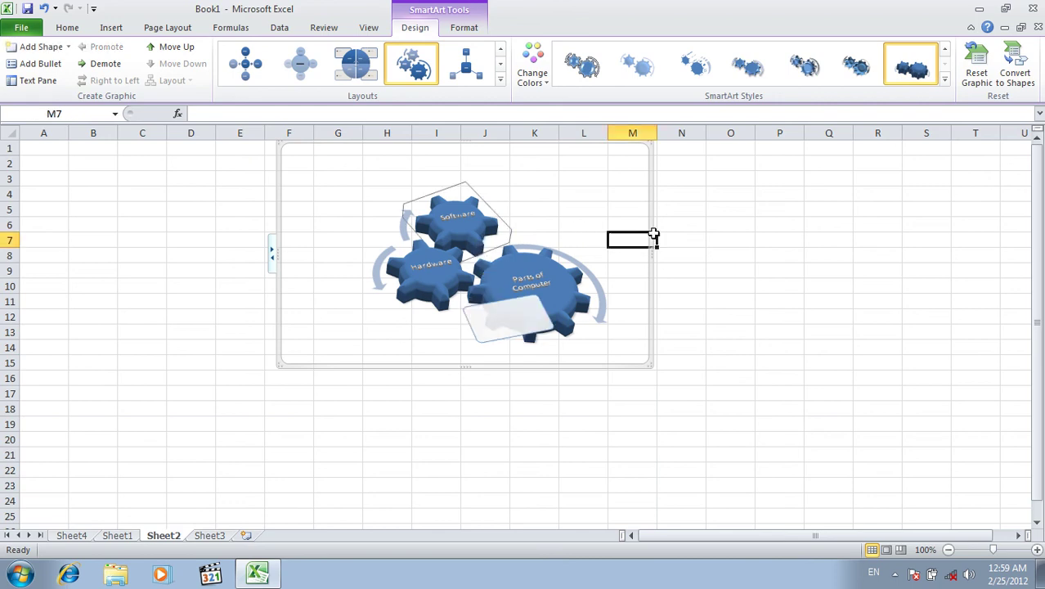
pyautogui.click(515, 260)
pyautogui.click(486, 226)
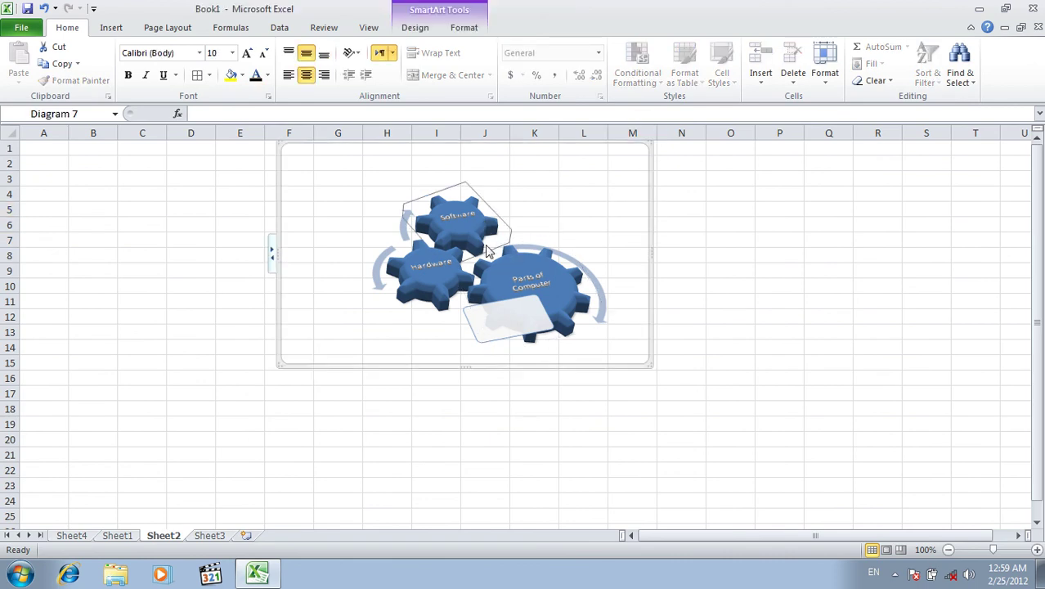
pyautogui.click(467, 268)
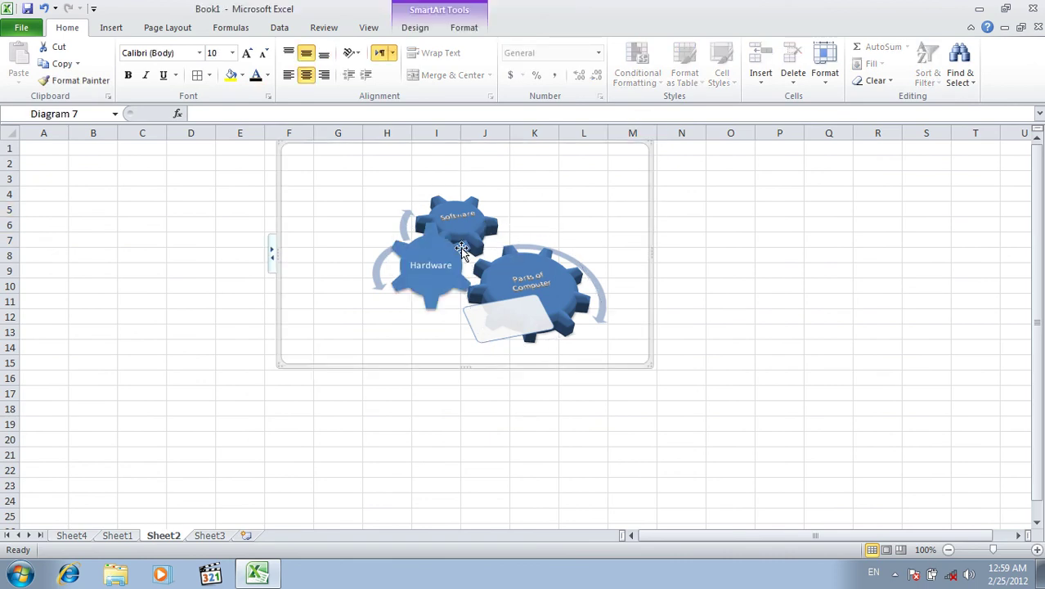
# Use Move Down to swap Hardware and Software, then check each gear's placement.
pyautogui.click(420, 27)
pyautogui.click(189, 68)
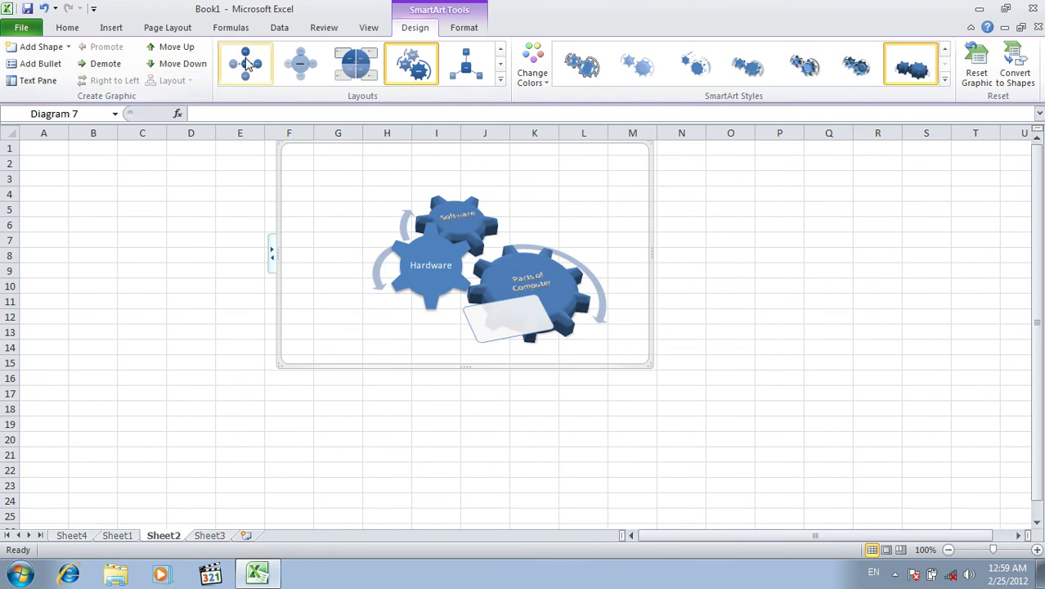
pyautogui.click(195, 67)
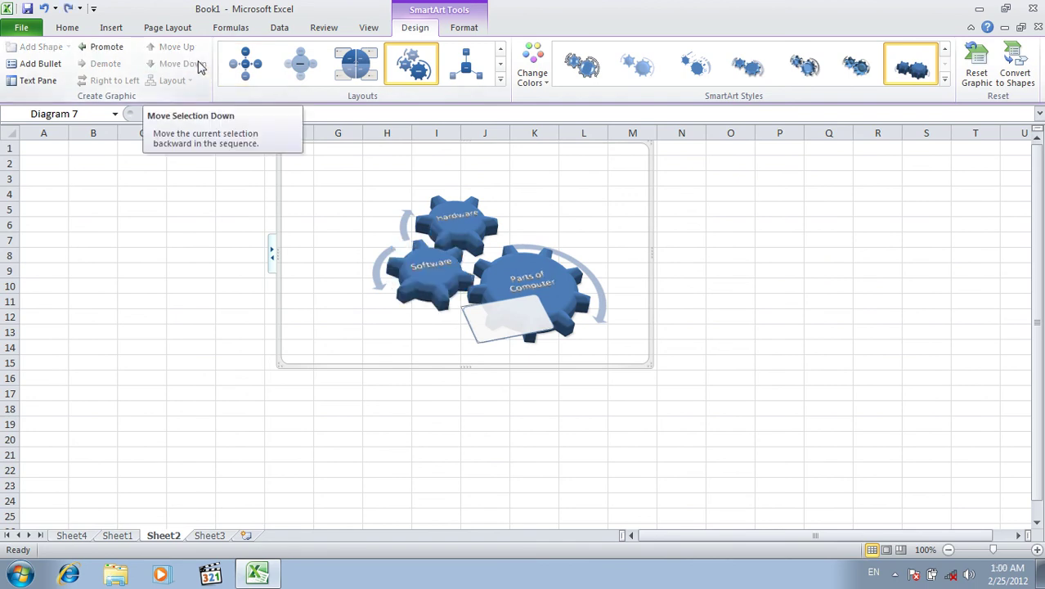
pyautogui.click(521, 270)
pyautogui.click(497, 250)
pyautogui.click(437, 264)
pyautogui.click(449, 232)
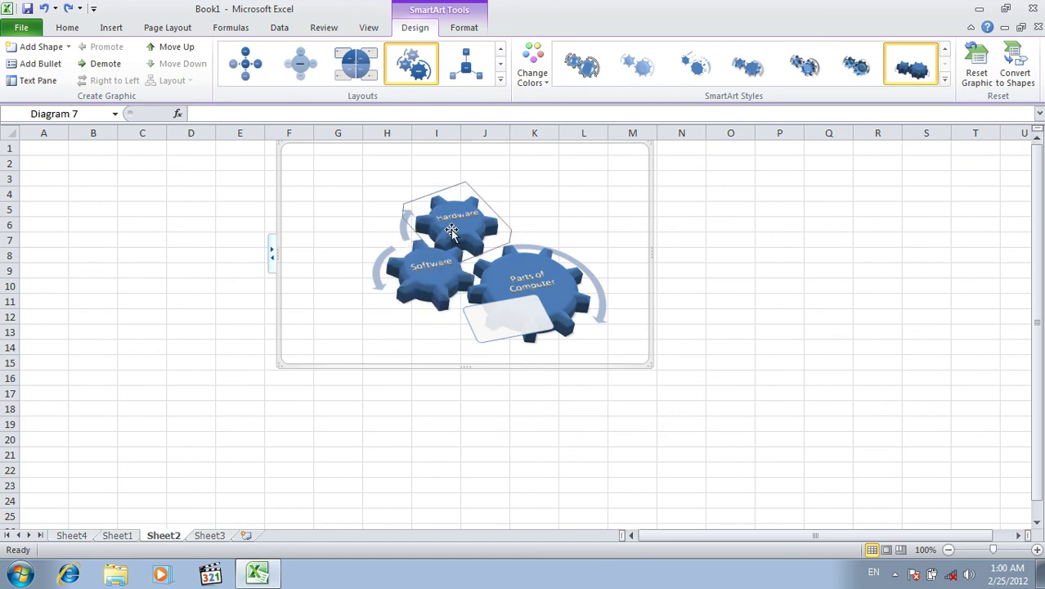
# Change the gears diagram to the Multidirectional Cycle layout and select the Parts of Computer box.
pyautogui.click(499, 79)
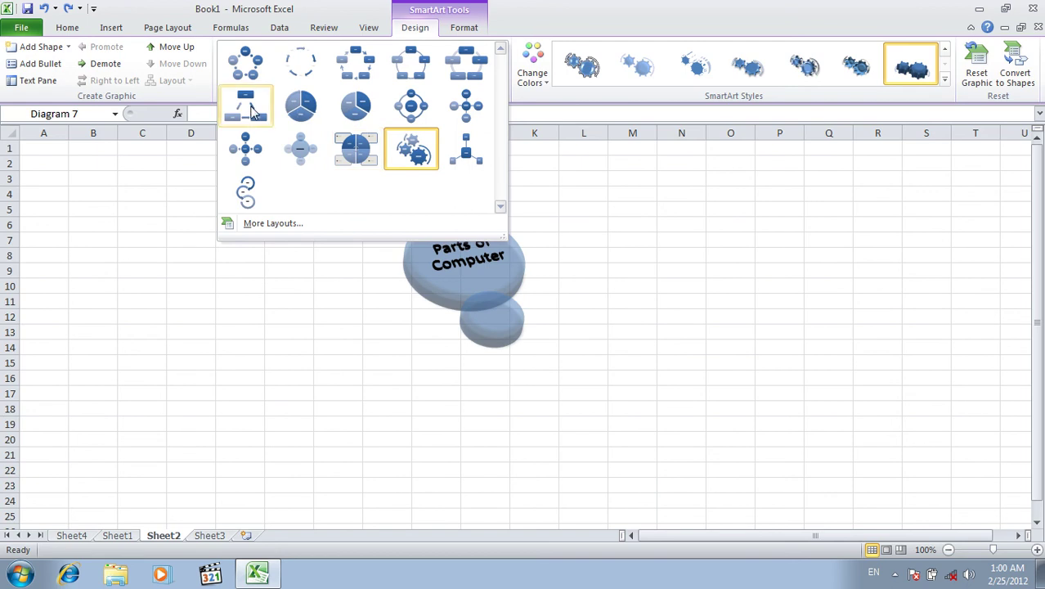
pyautogui.click(253, 112)
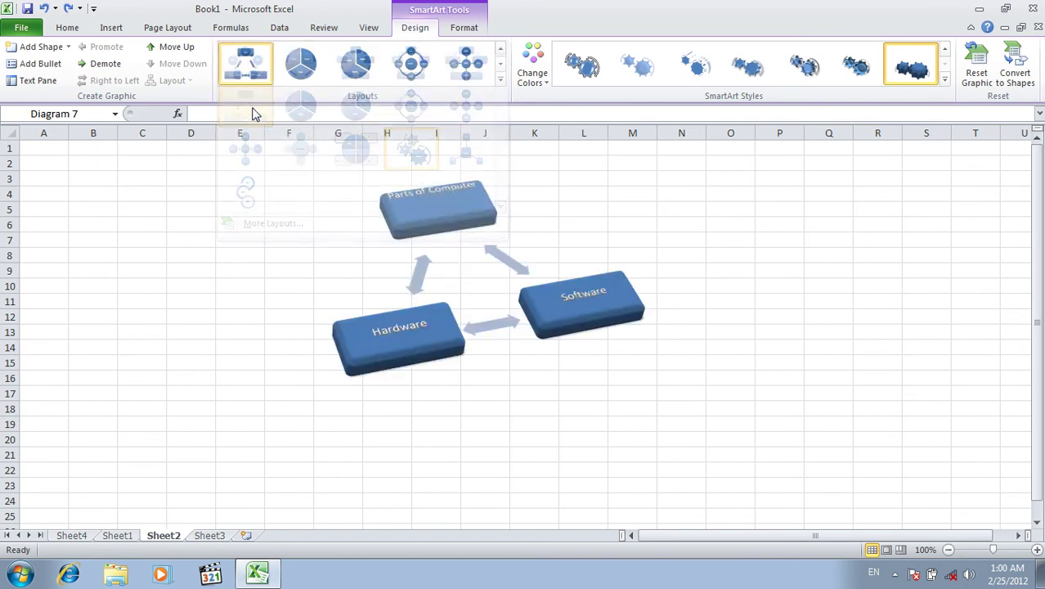
pyautogui.click(481, 215)
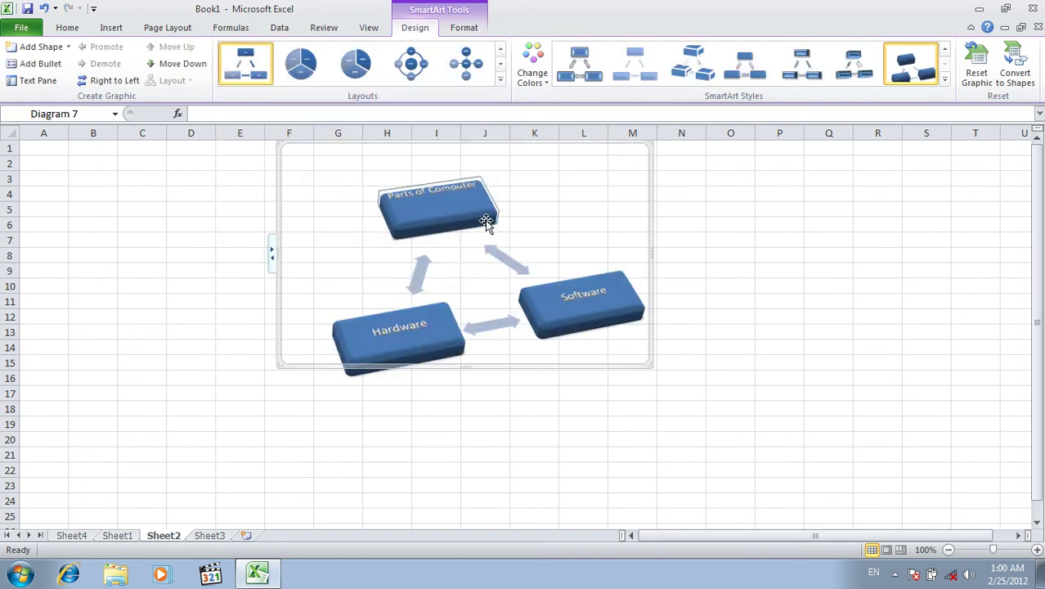
# Add a fourth empty box with a text bullet to the cycle, then deselect it.
pyautogui.click(37, 51)
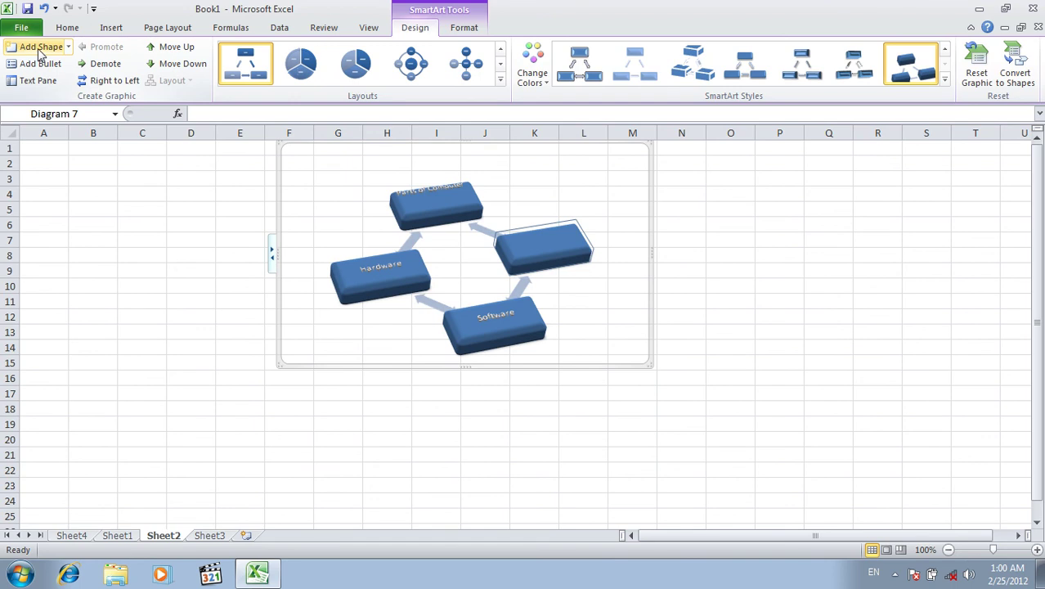
pyautogui.click(41, 67)
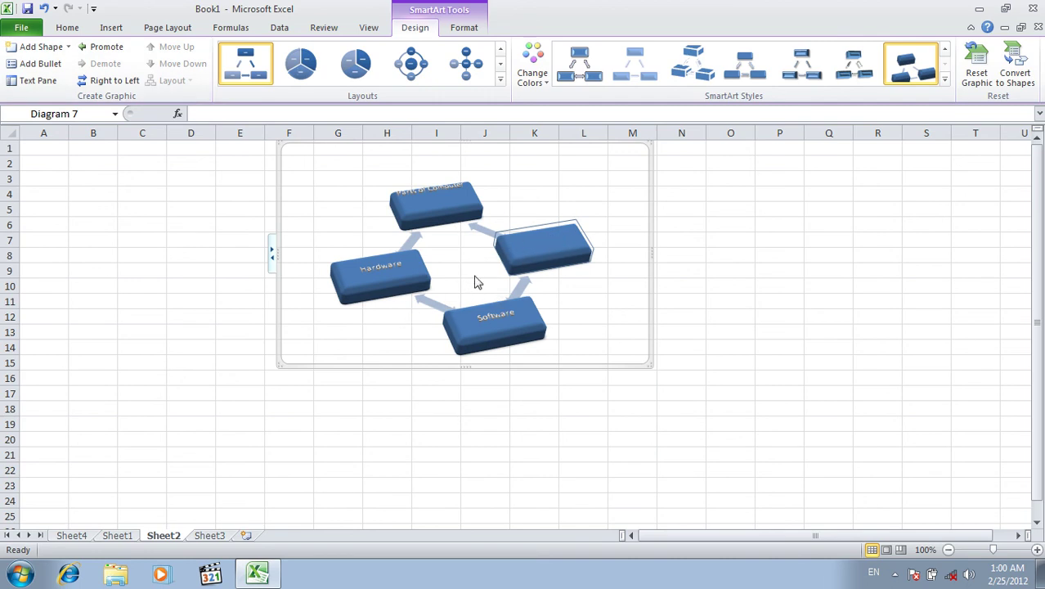
pyautogui.click(109, 29)
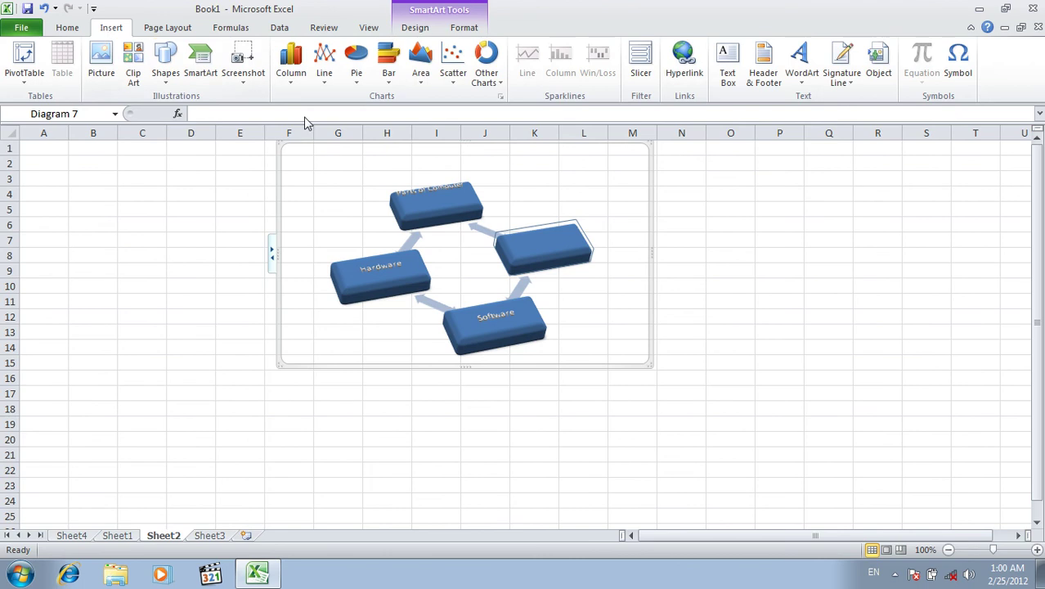
pyautogui.click(283, 190)
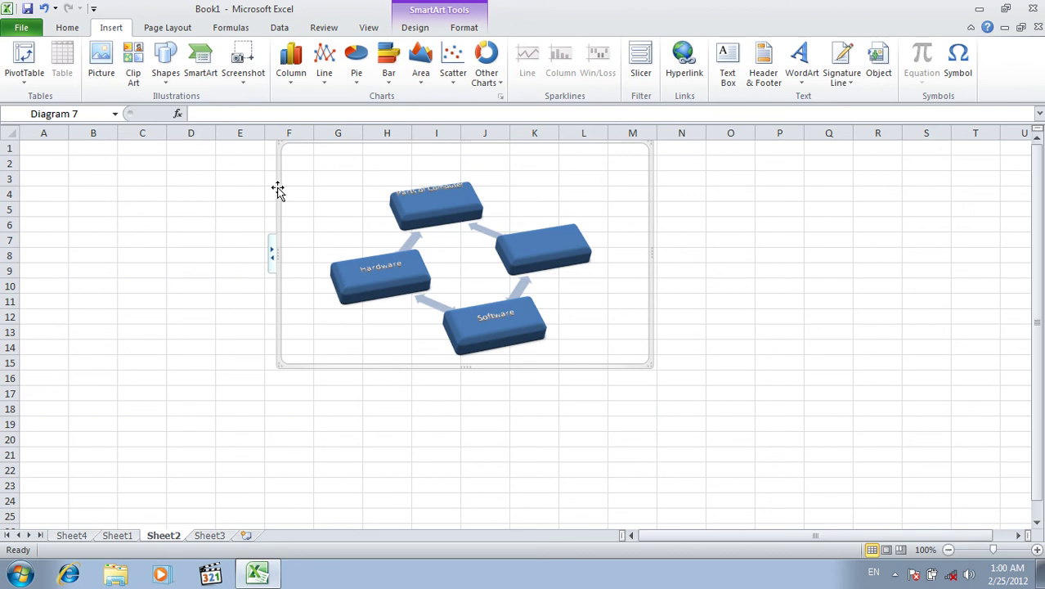
# Delete the SmartArt cycle diagram, then minimize Excel and select all the desktop icons.
pyautogui.press('Delete')
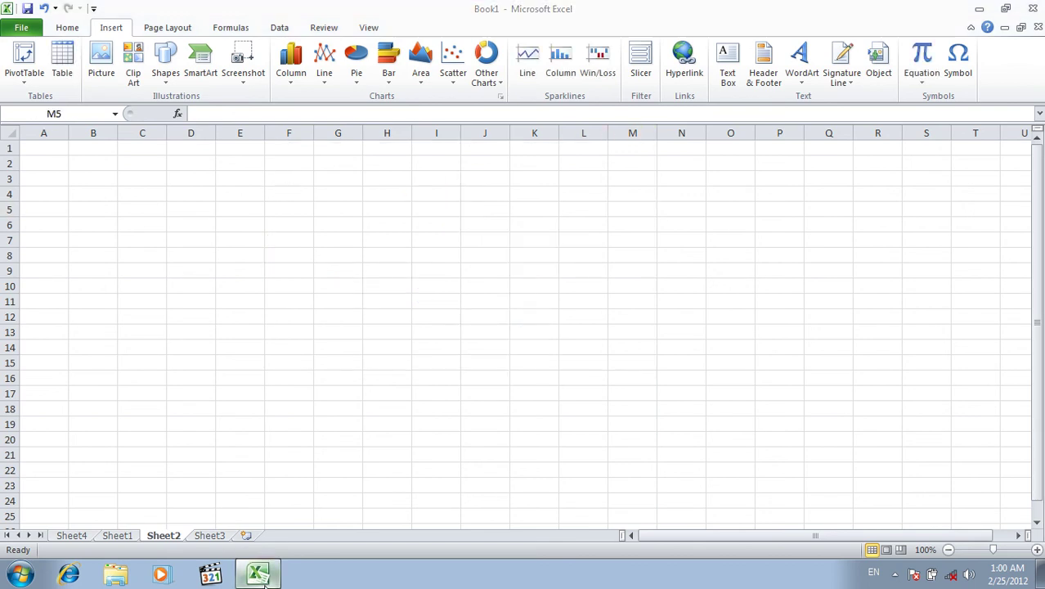
pyautogui.click(263, 582)
pyautogui.moveTo(149, 6); pyautogui.dragTo(5, 549)
# Select a group of desktop icons, then restore Excel and select cell I6.
pyautogui.moveTo(338, 137); pyautogui.dragTo(729, 476)
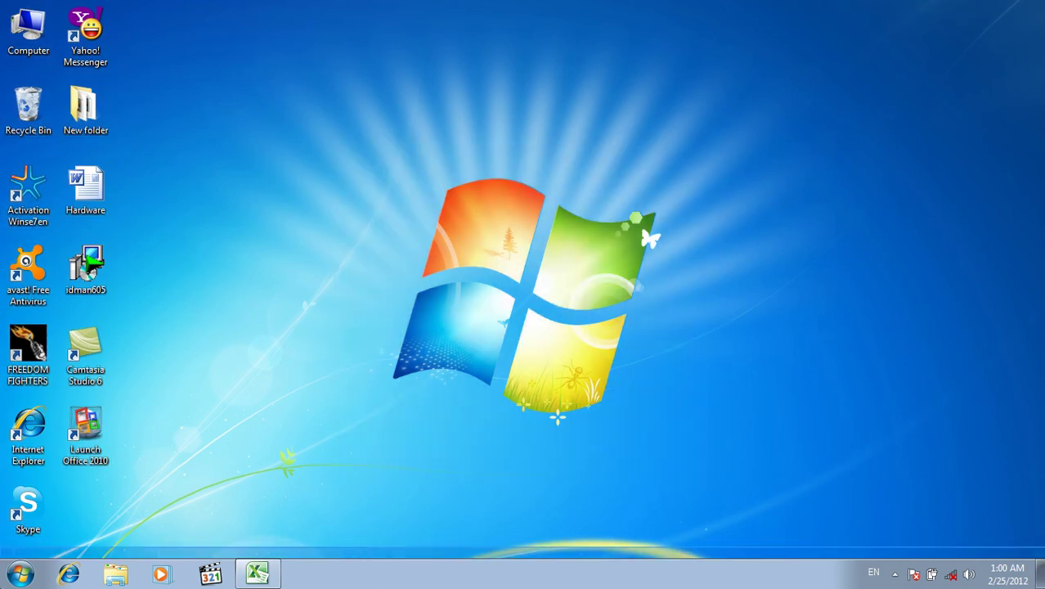
pyautogui.click(258, 573)
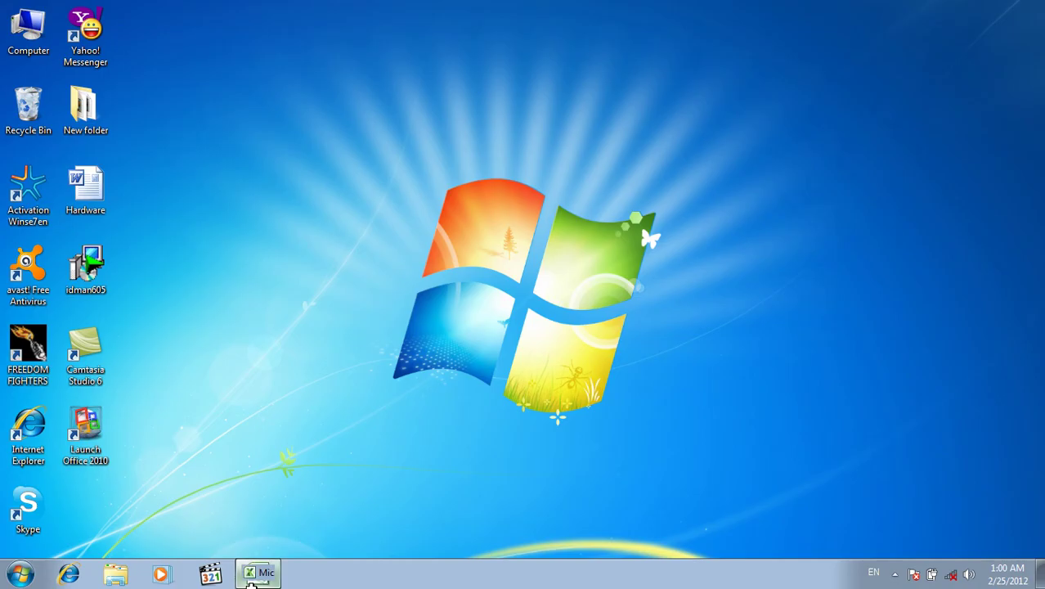
pyautogui.click(418, 220)
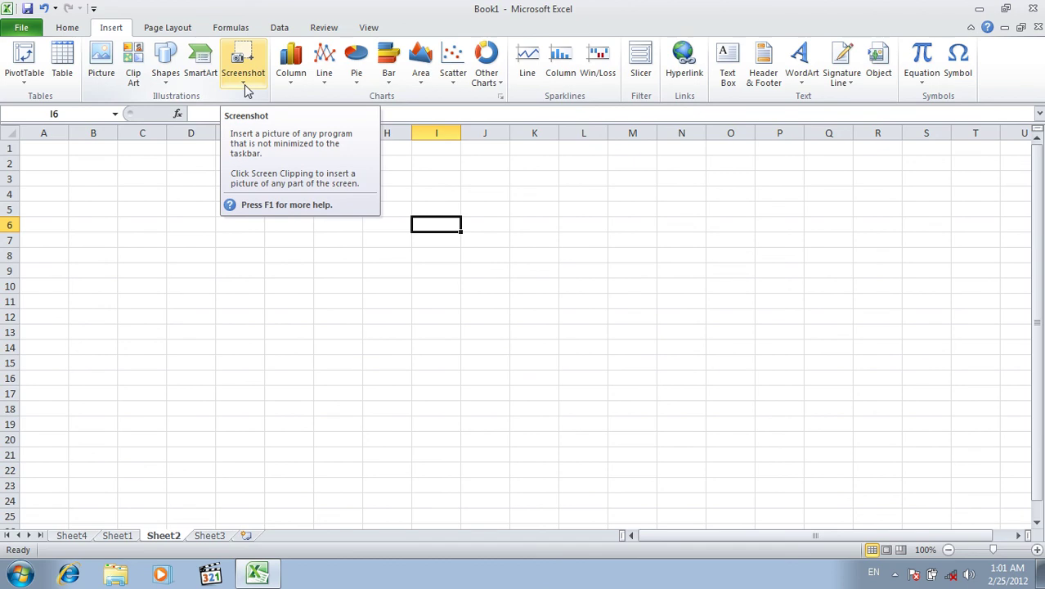
pyautogui.click(245, 84)
pyautogui.click(252, 101)
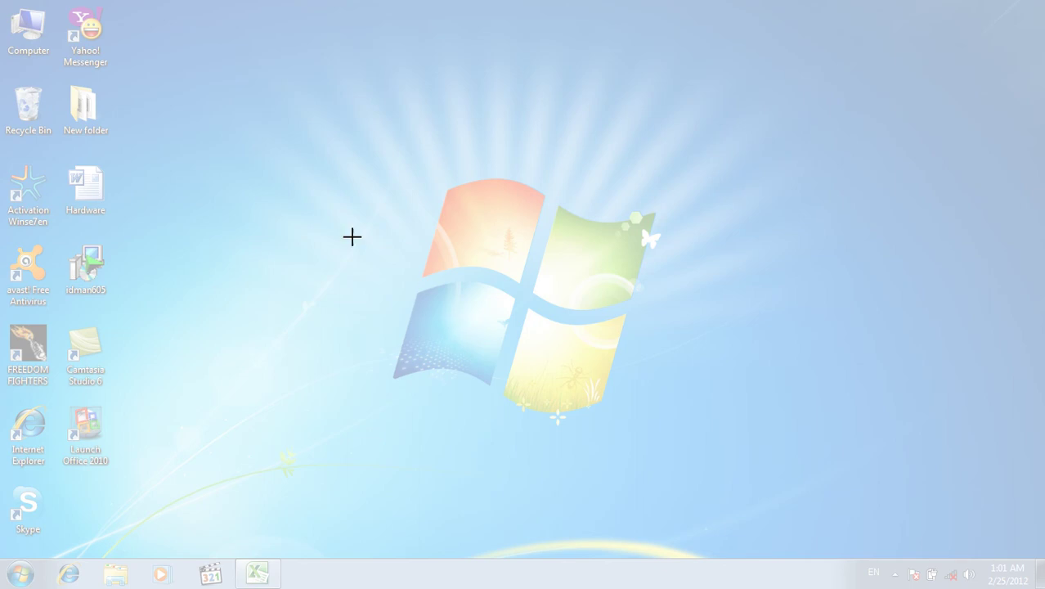
pyautogui.moveTo(119, 3); pyautogui.dragTo(1, 556)
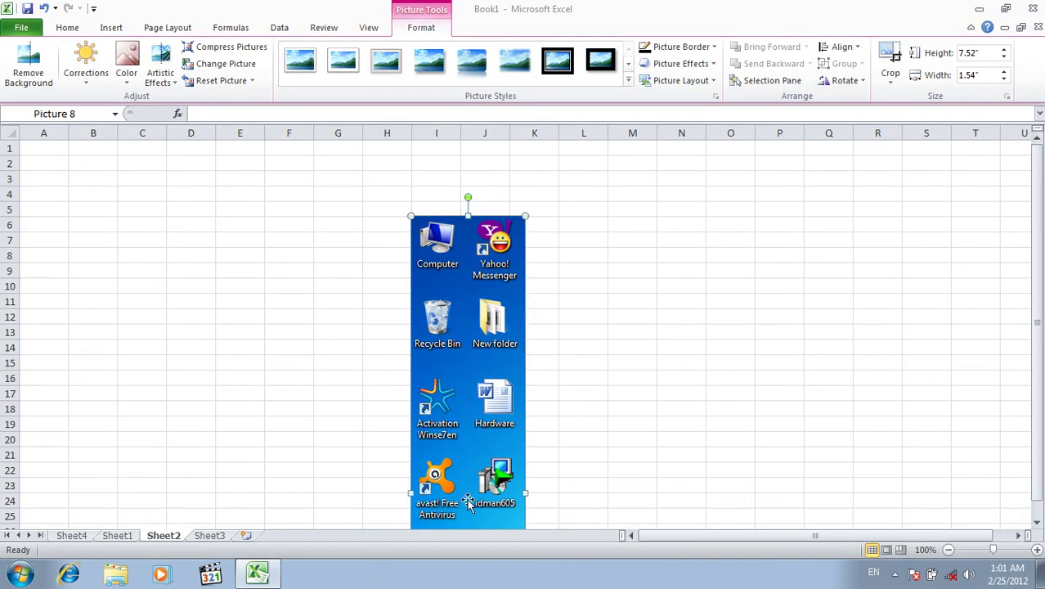
pyautogui.moveTo(477, 364); pyautogui.dragTo(92, 290)
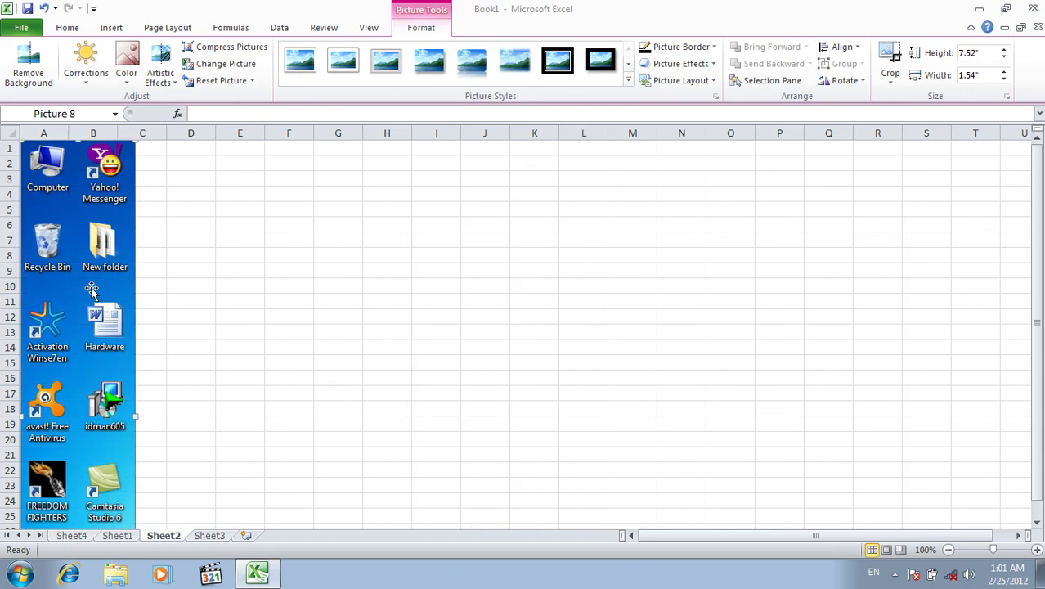
pyautogui.press('Delete')
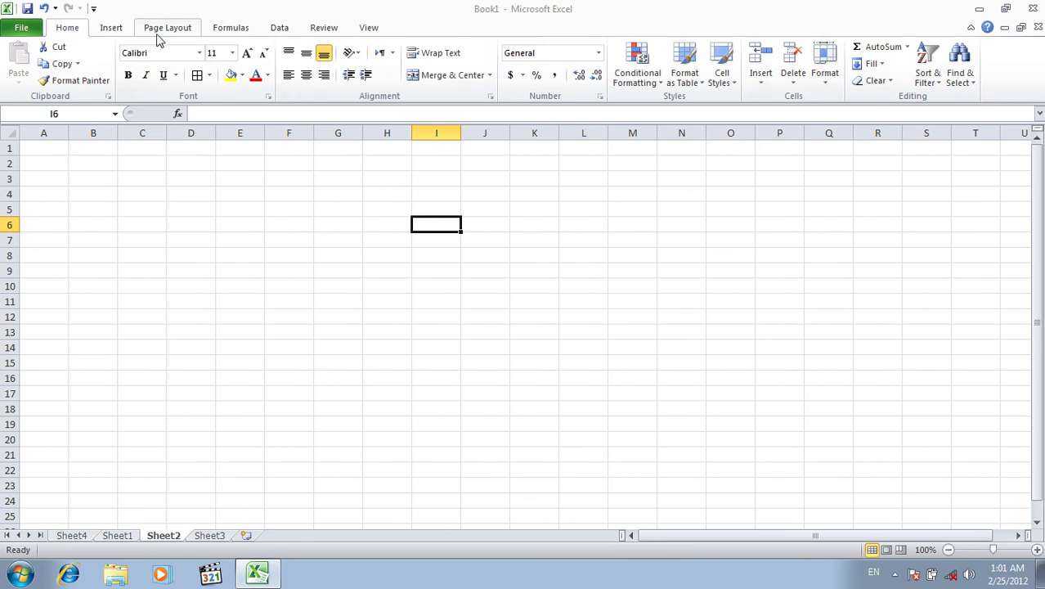
# Start a Screen Clipping from Insert > Screenshot, then cancel the capture.
pyautogui.click(111, 27)
pyautogui.click(245, 81)
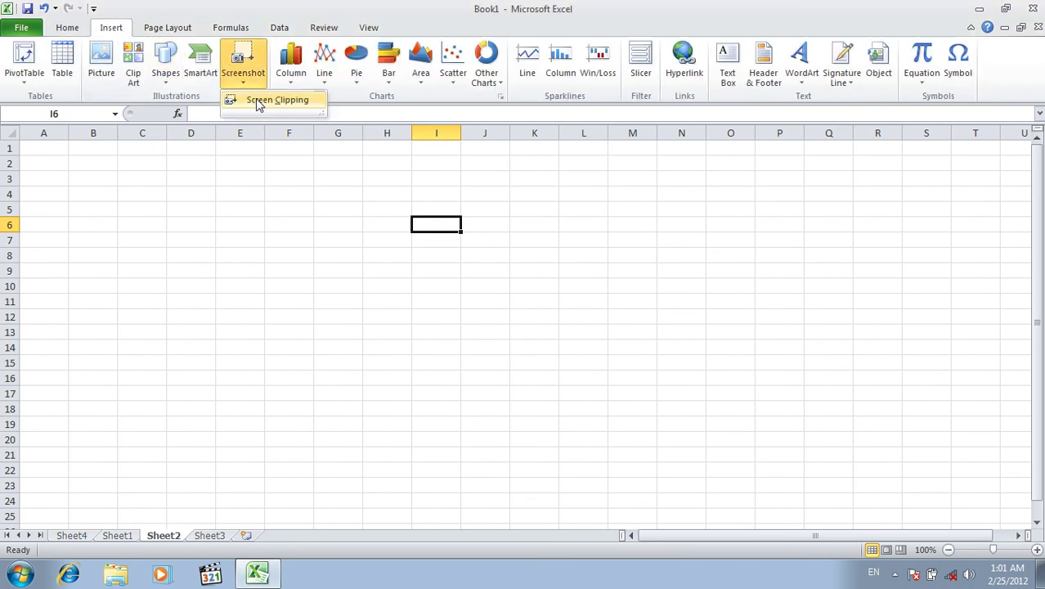
pyautogui.click(258, 102)
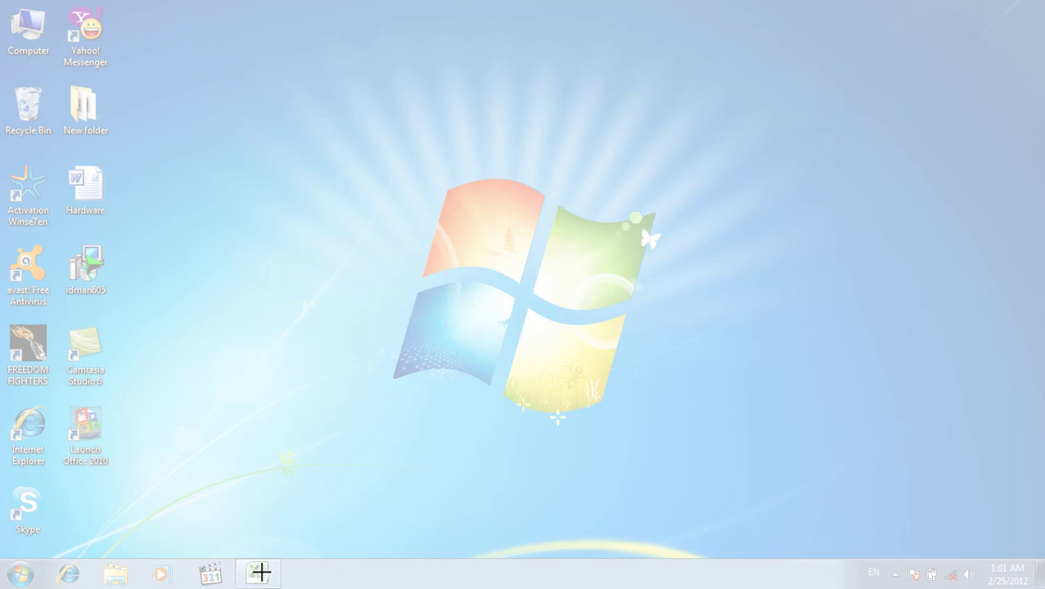
pyautogui.click(260, 573)
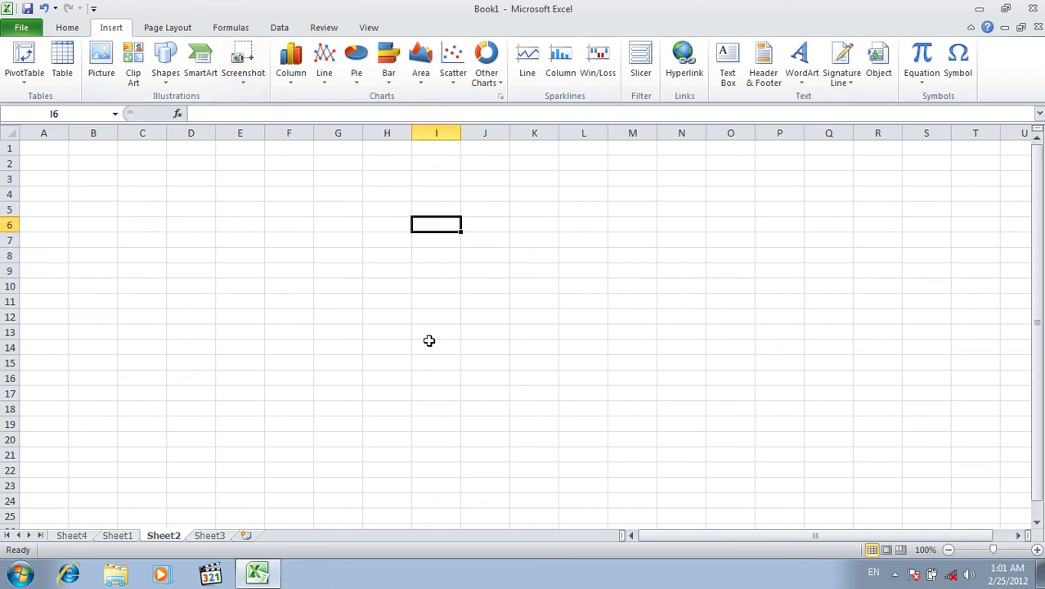
# Start Screen Clipping again from the Screenshot menu and cancel it with Esc.
pyautogui.click(250, 89)
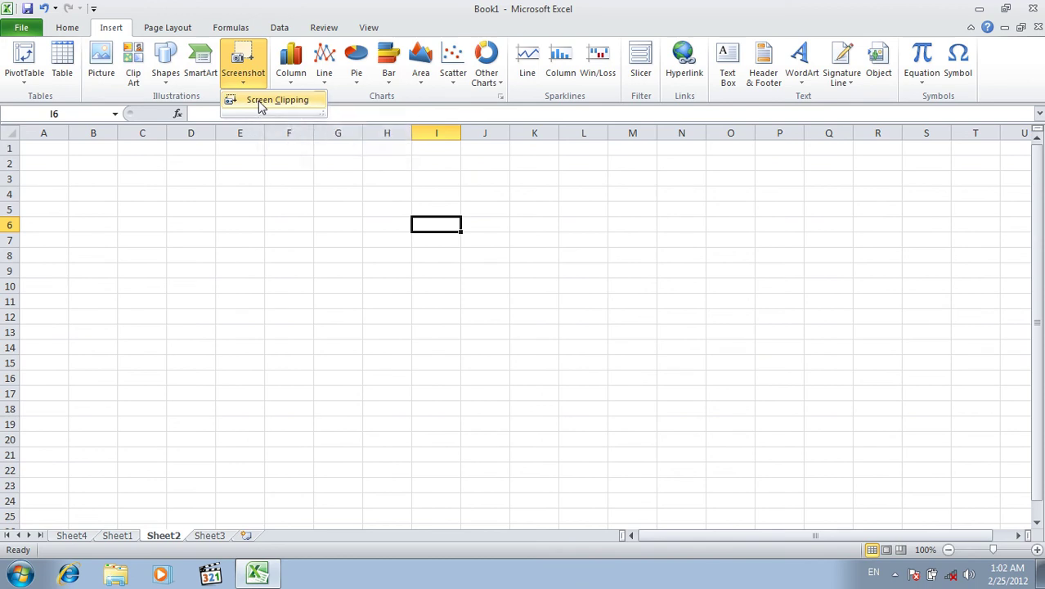
pyautogui.click(260, 105)
pyautogui.click(257, 574)
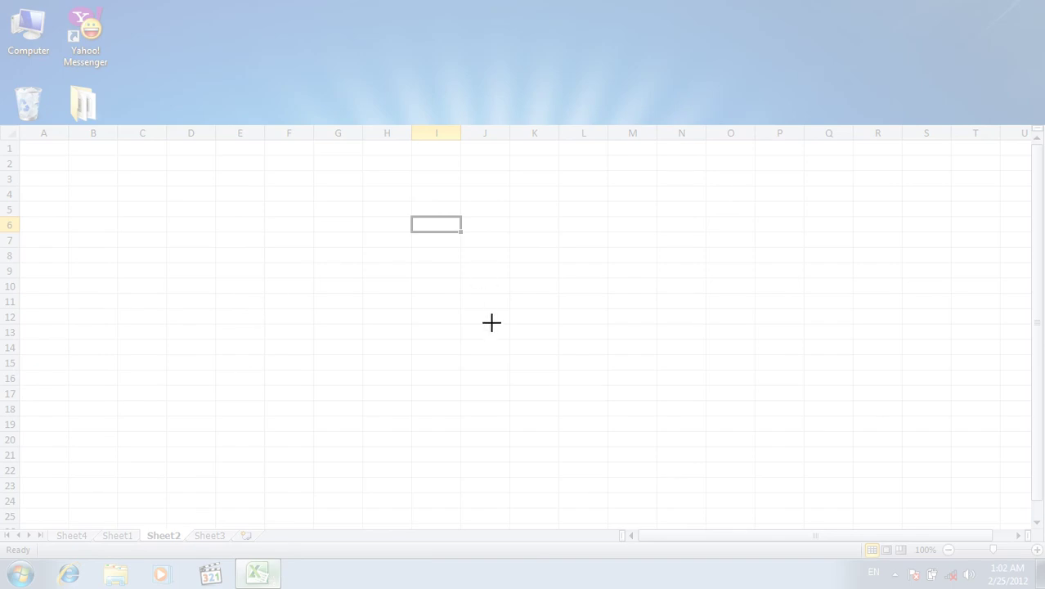
pyautogui.press('Escape')
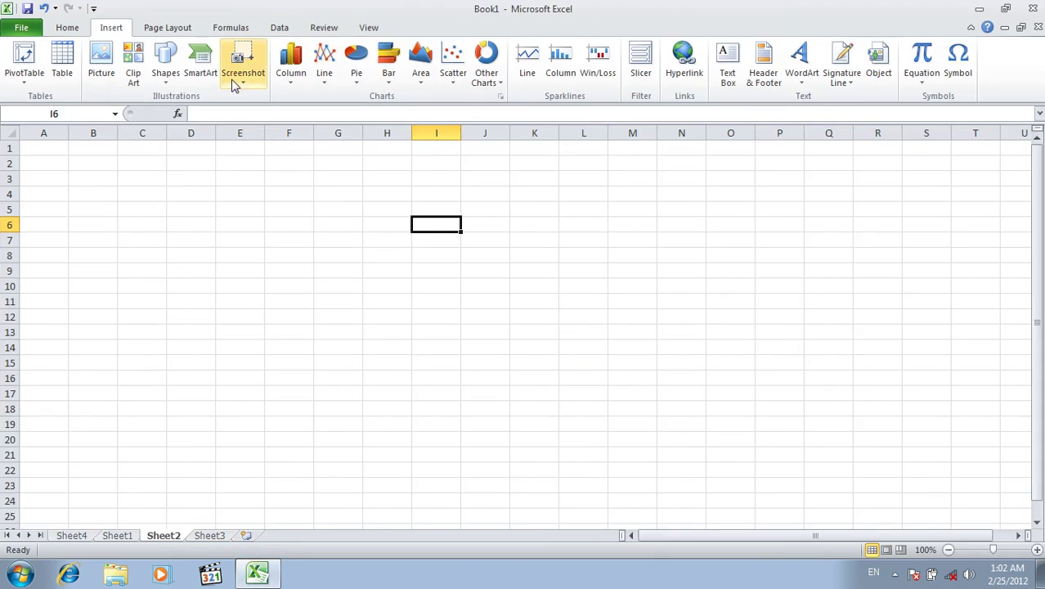
pyautogui.click(240, 81)
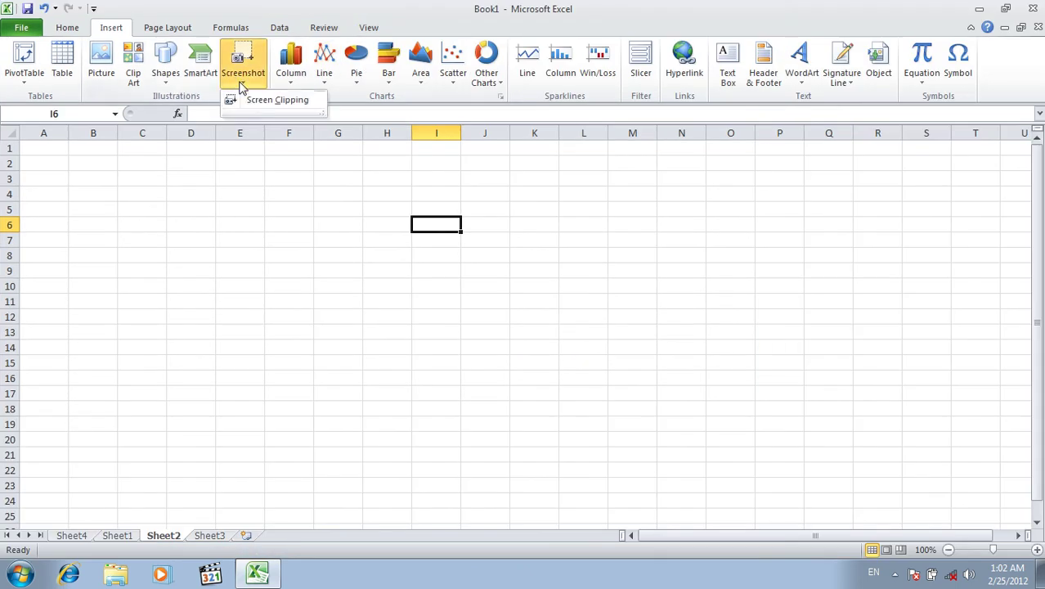
pyautogui.click(254, 101)
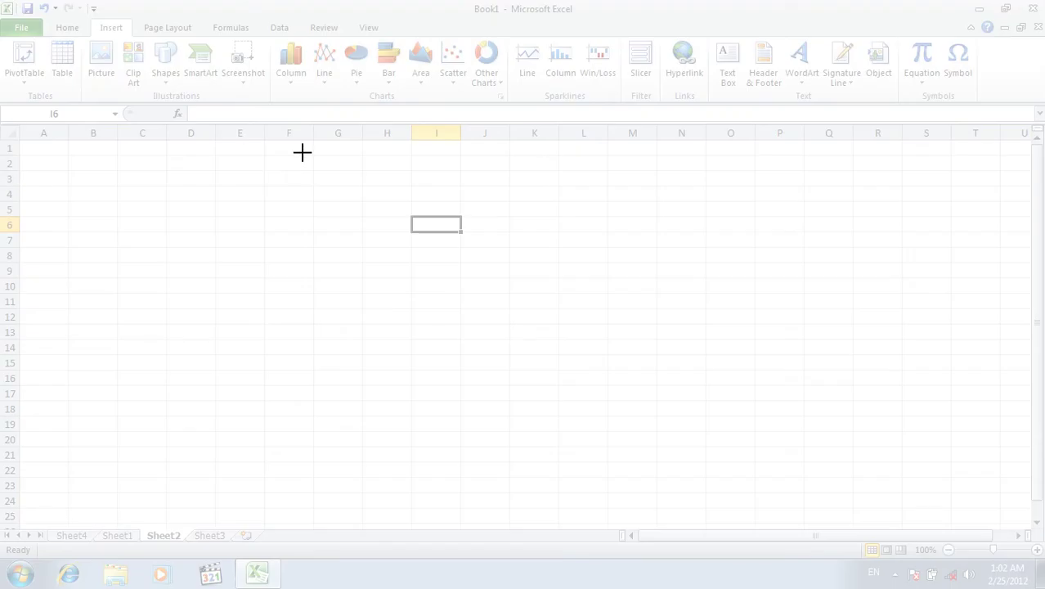
pyautogui.moveTo(1044, 1)
pyautogui.mouseDown()
pyautogui.moveTo(13, 137)
pyautogui.moveTo(11, 147)
pyautogui.mouseUp()
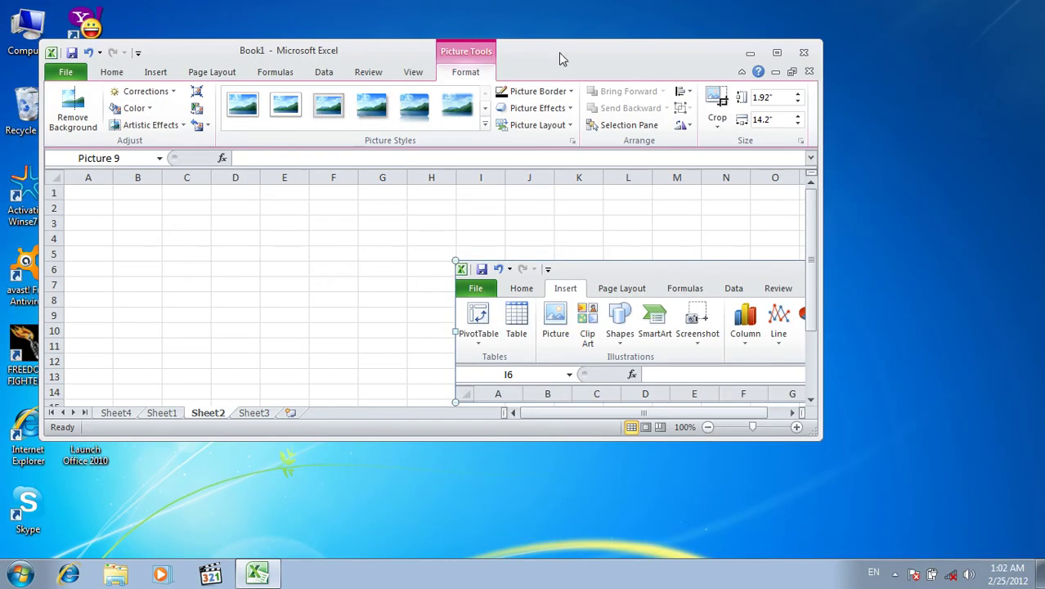
pyautogui.click(778, 54)
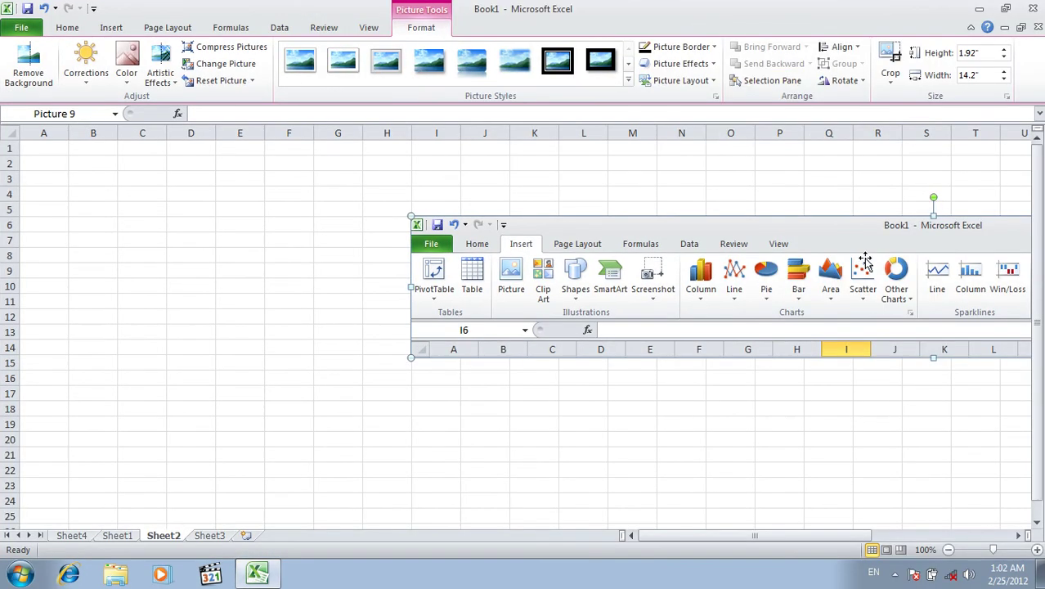
pyautogui.moveTo(858, 249); pyautogui.dragTo(478, 223)
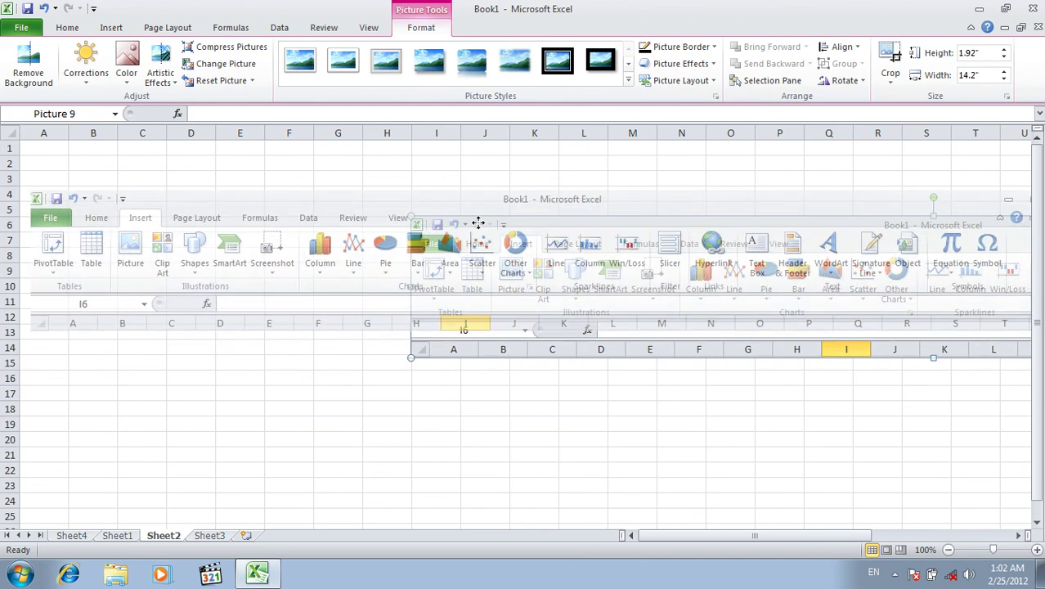
pyautogui.press('Delete')
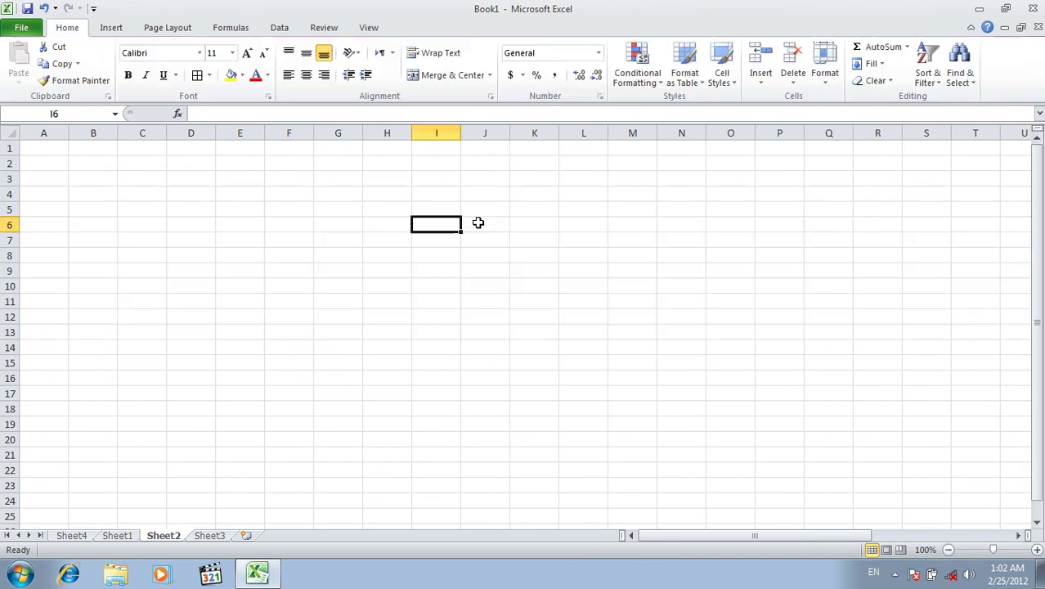
pyautogui.click(121, 29)
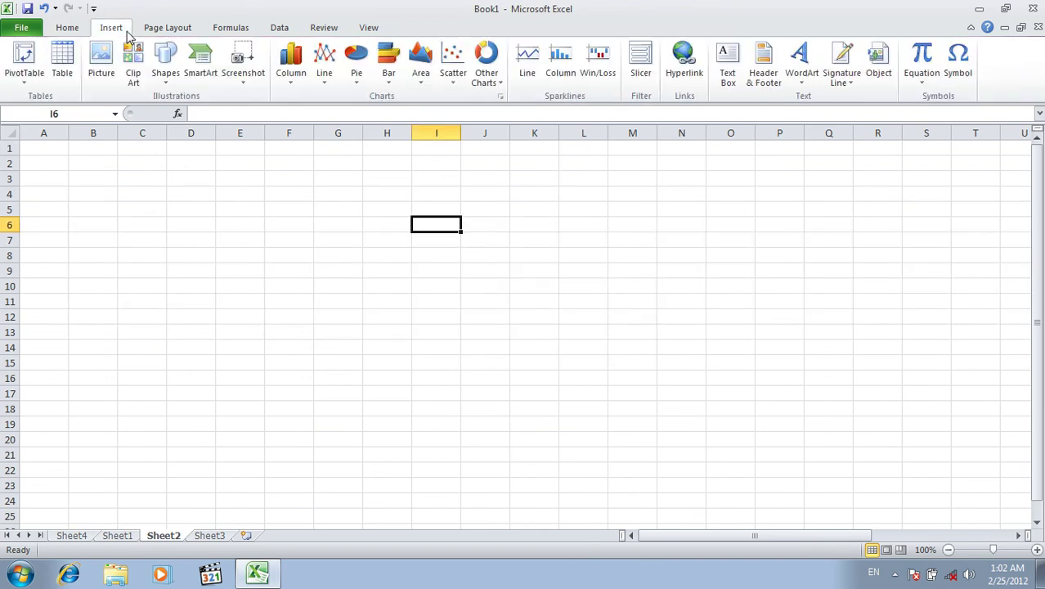
pyautogui.click(242, 78)
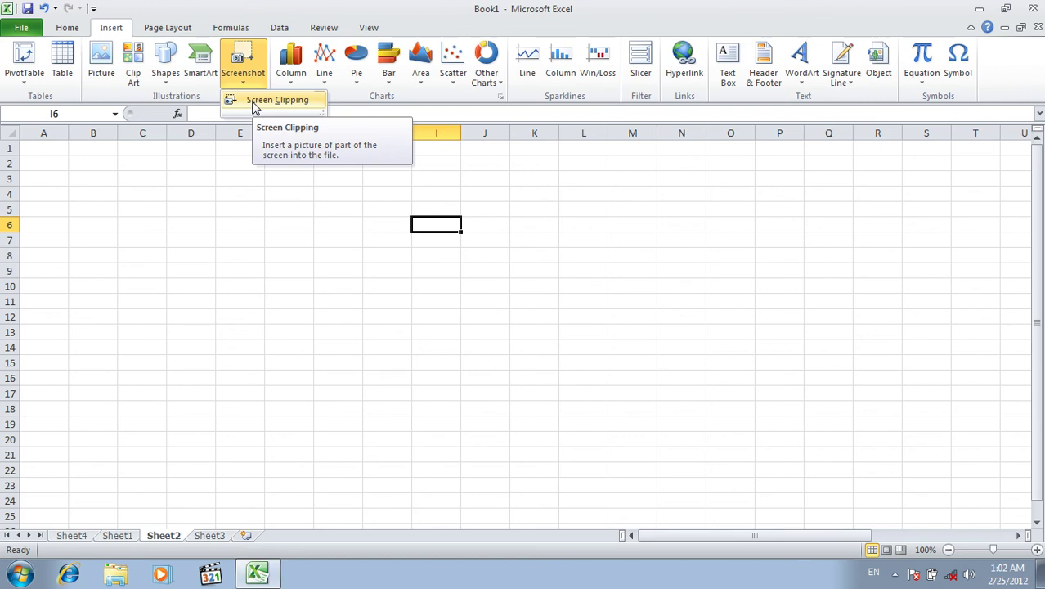
pyautogui.click(255, 100)
pyautogui.click(257, 573)
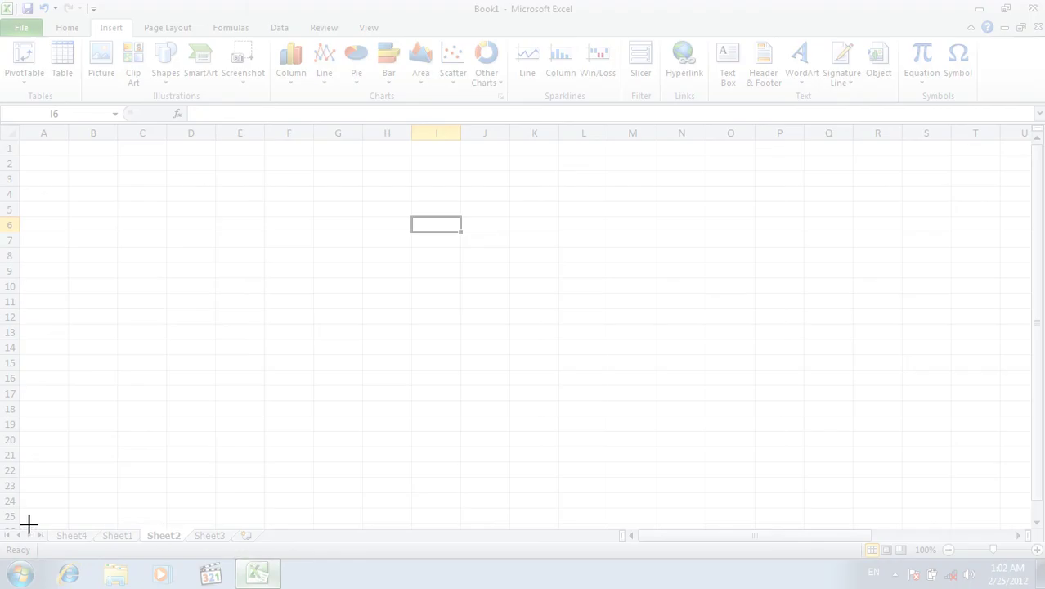
pyautogui.moveTo(14, 534); pyautogui.dragTo(261, 542)
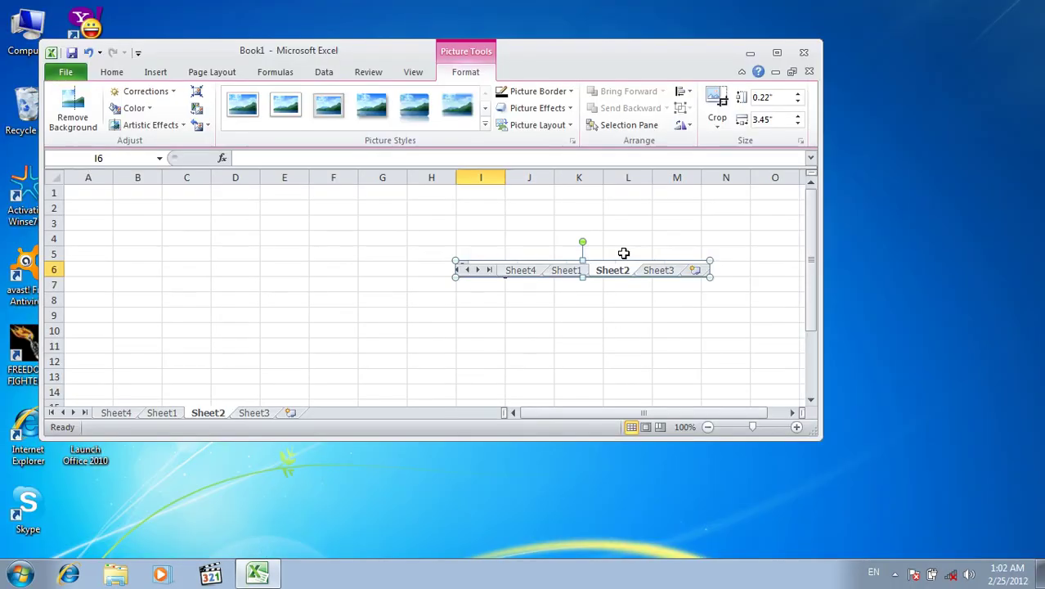
pyautogui.press('Delete')
pyautogui.click(776, 53)
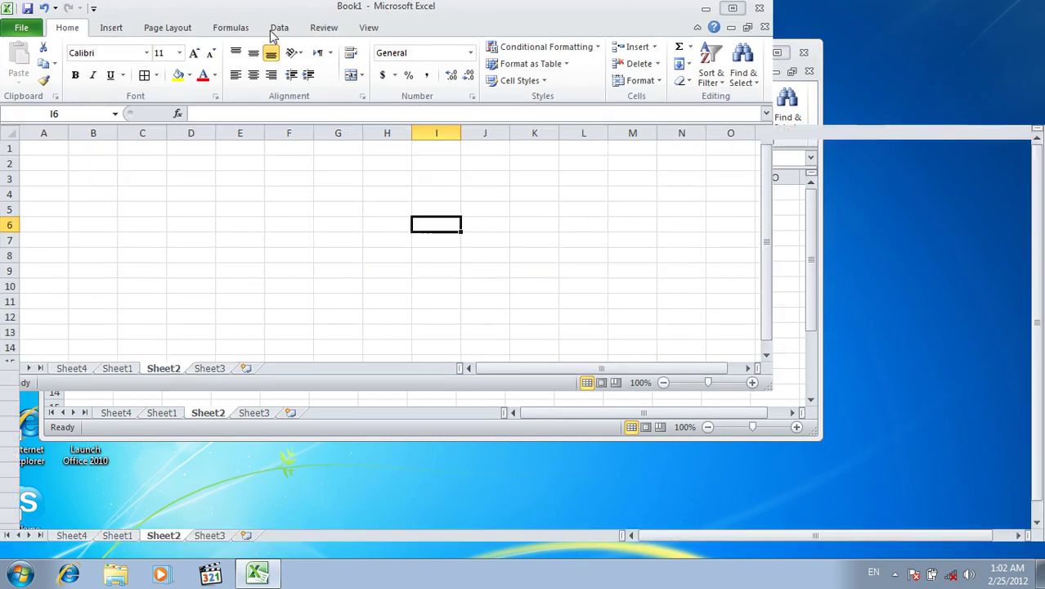
pyautogui.click(121, 29)
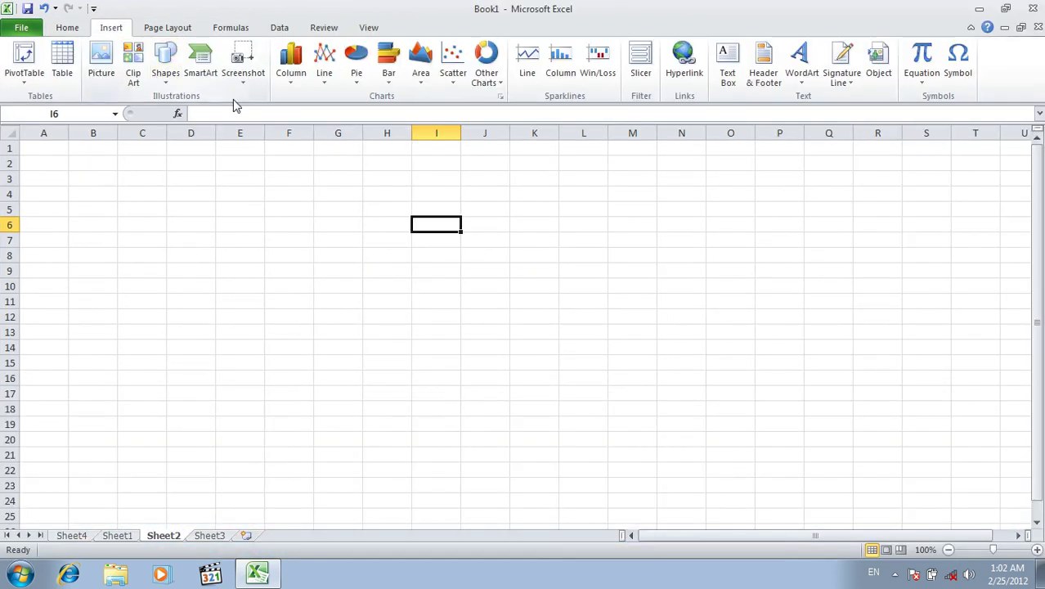